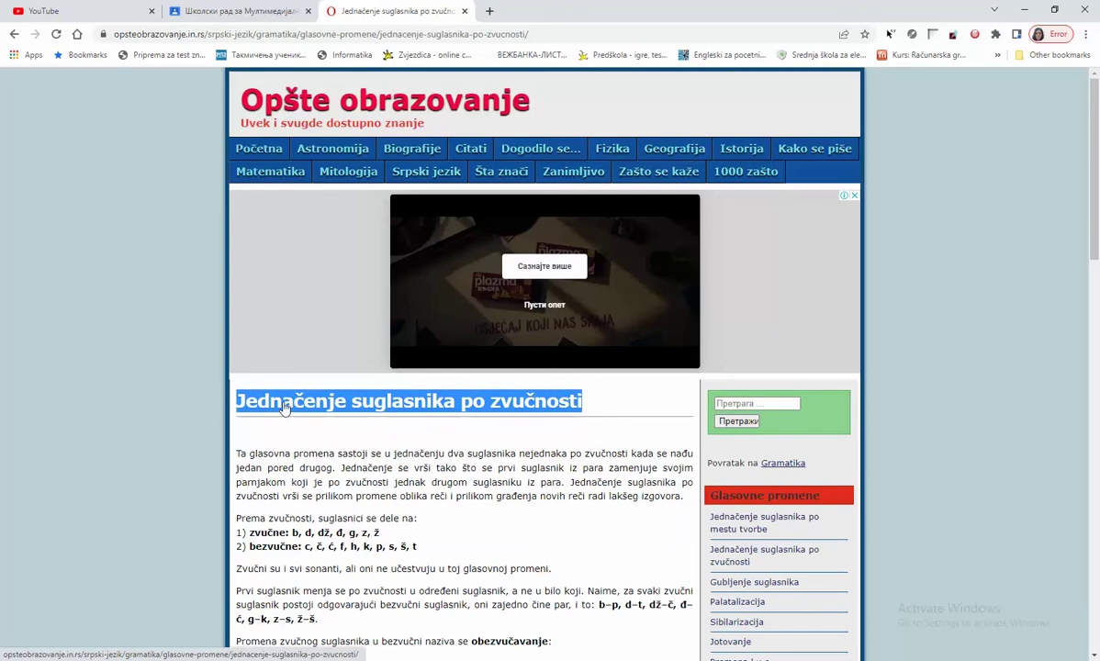
# Step: Copy the web page heading "Jednačenje suglasnika po zvučnosti" into Flash as red 34 pt text, centred near the stage's upper edge
pyautogui.rightClick(283, 406)
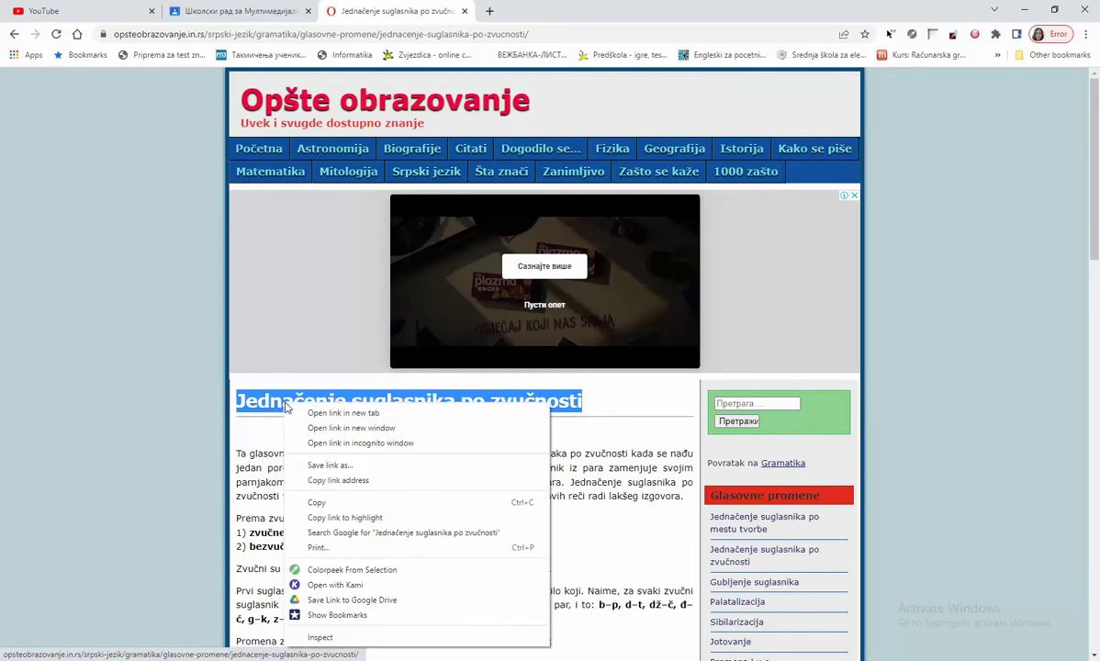
pyautogui.click(339, 502)
pyautogui.hotkey('alt', 'Tab')
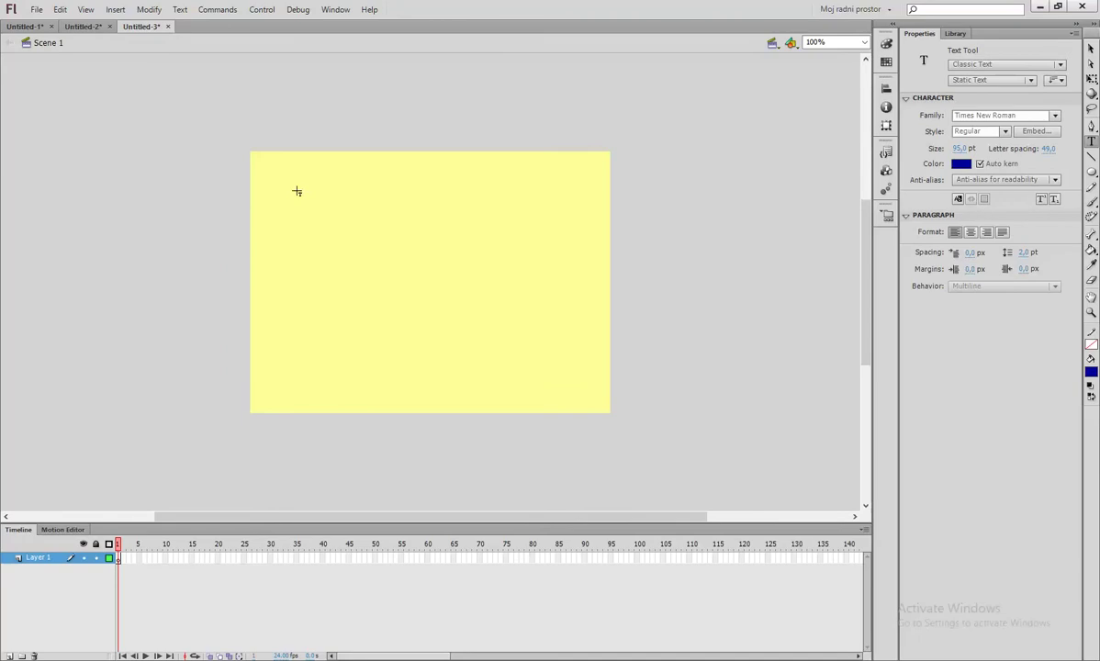
pyautogui.click(297, 191)
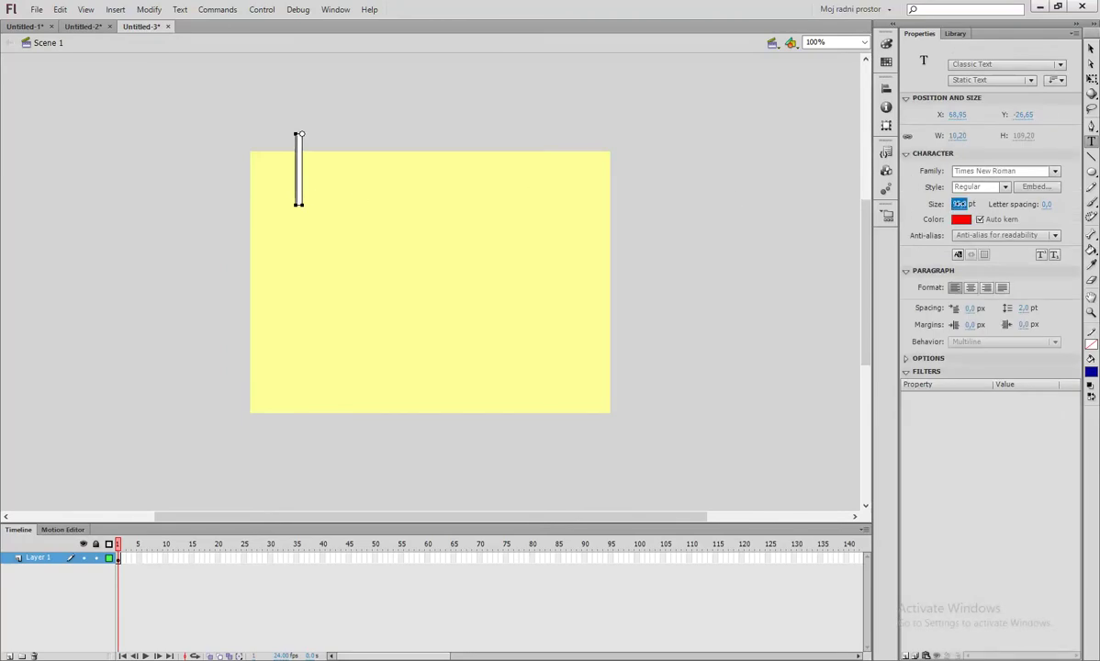
pyautogui.moveTo(959, 203); pyautogui.dragTo(923, 204)
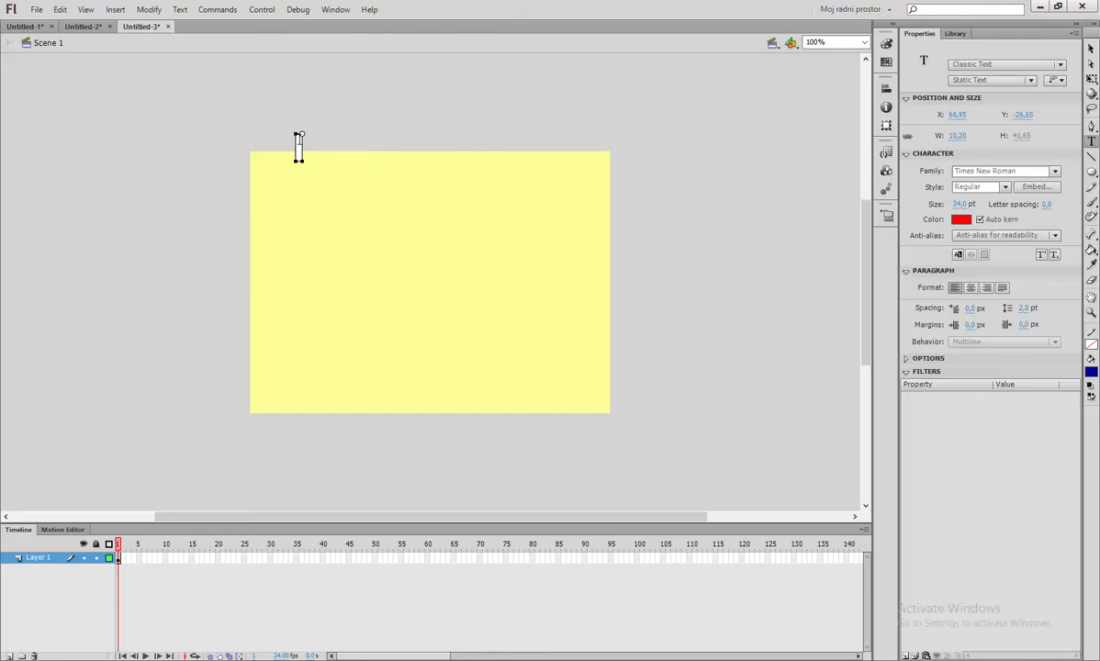
pyautogui.rightClick(298, 147)
pyautogui.click(328, 177)
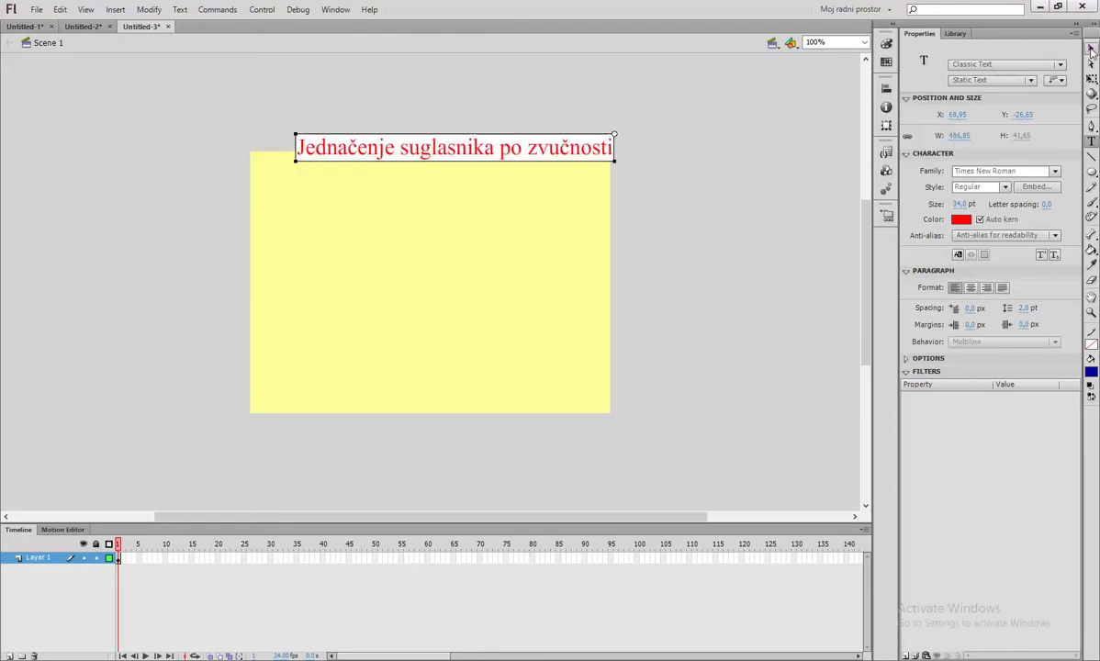
pyautogui.click(1090, 50)
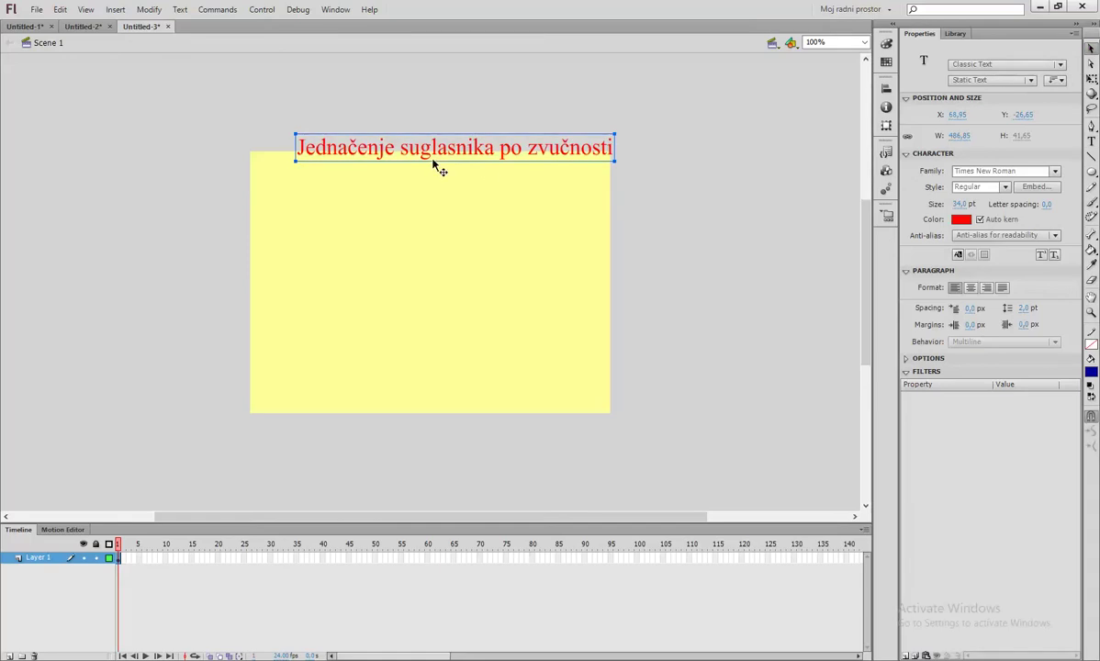
pyautogui.moveTo(441, 151); pyautogui.dragTo(418, 179)
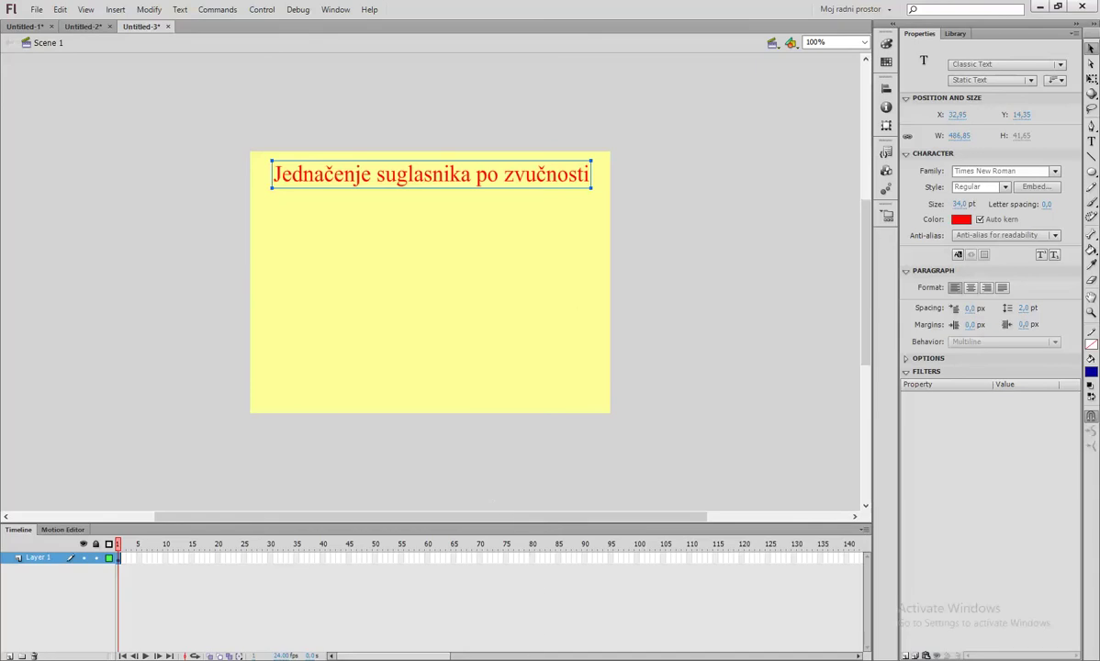
# Step: Switch to the browser and copy the phrase "b prelazi u p" from the first rule on the page
pyautogui.hotkey('alt', 'Tab')
pyautogui.scroll(-3, 370, 511)
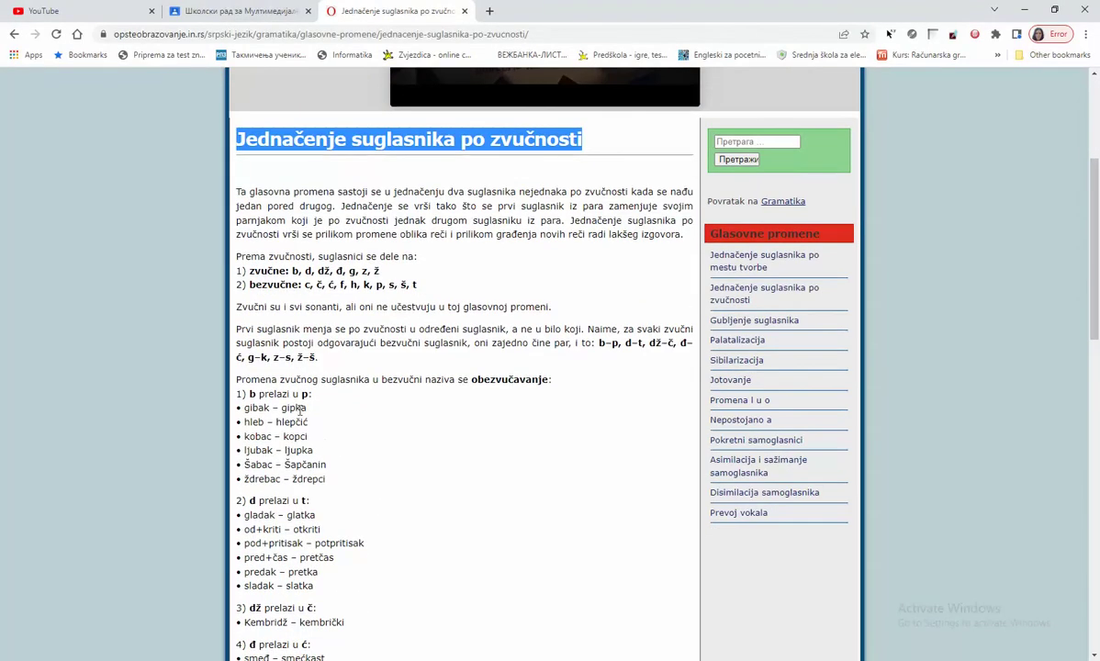
pyautogui.moveTo(248, 393); pyautogui.dragTo(303, 394)
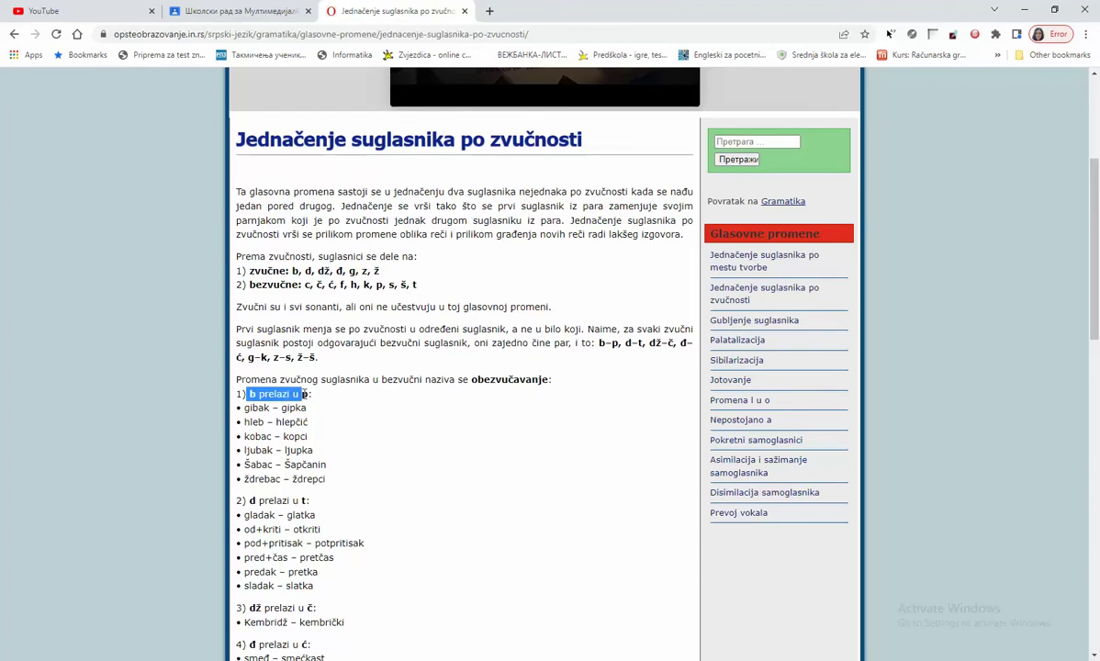
pyautogui.rightClick(275, 396)
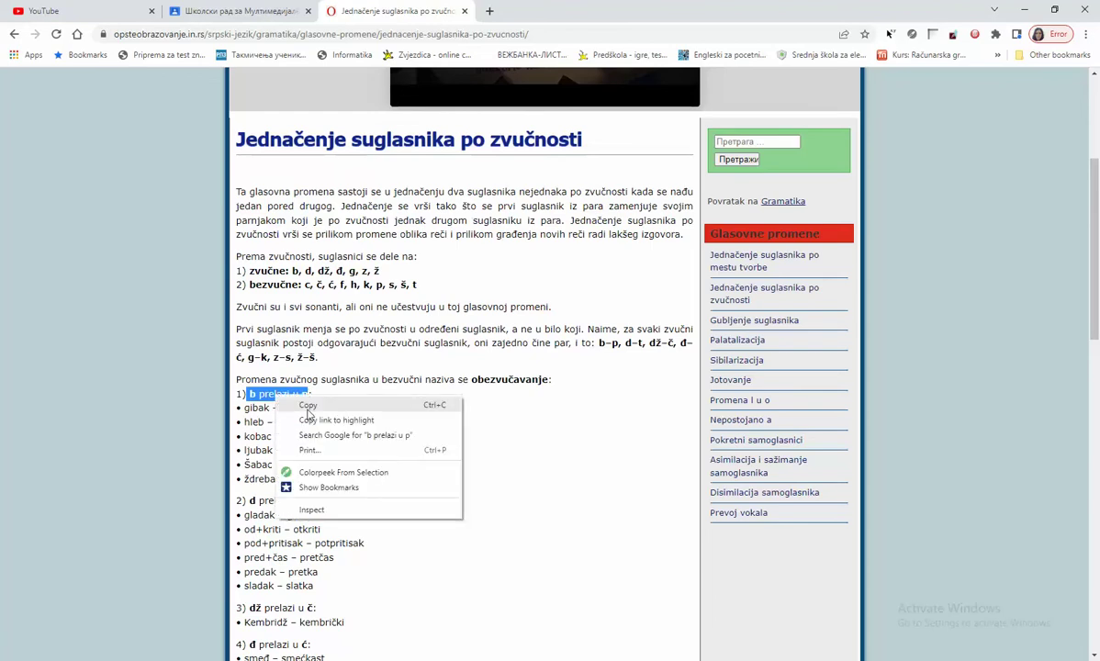
pyautogui.click(309, 410)
# Step: Switch to Flash and add the text "b prelazi u p - primjeri" centred below the title, using the copied phrase
pyautogui.hotkey('alt', 'Tab')
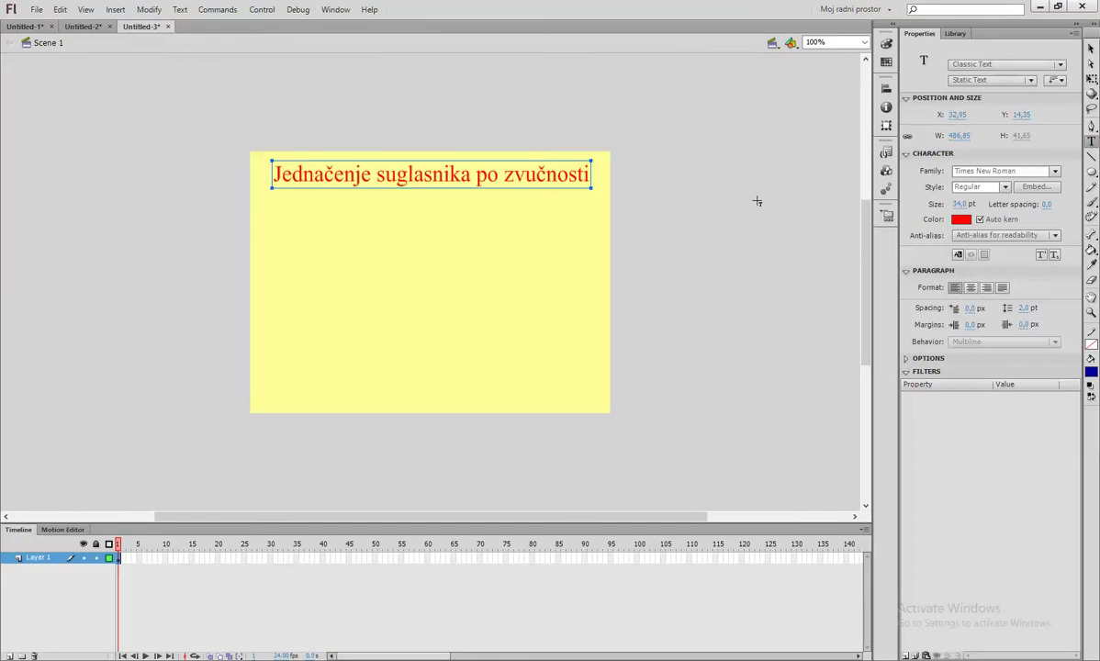
pyautogui.press('Escape')
pyautogui.click(366, 201)
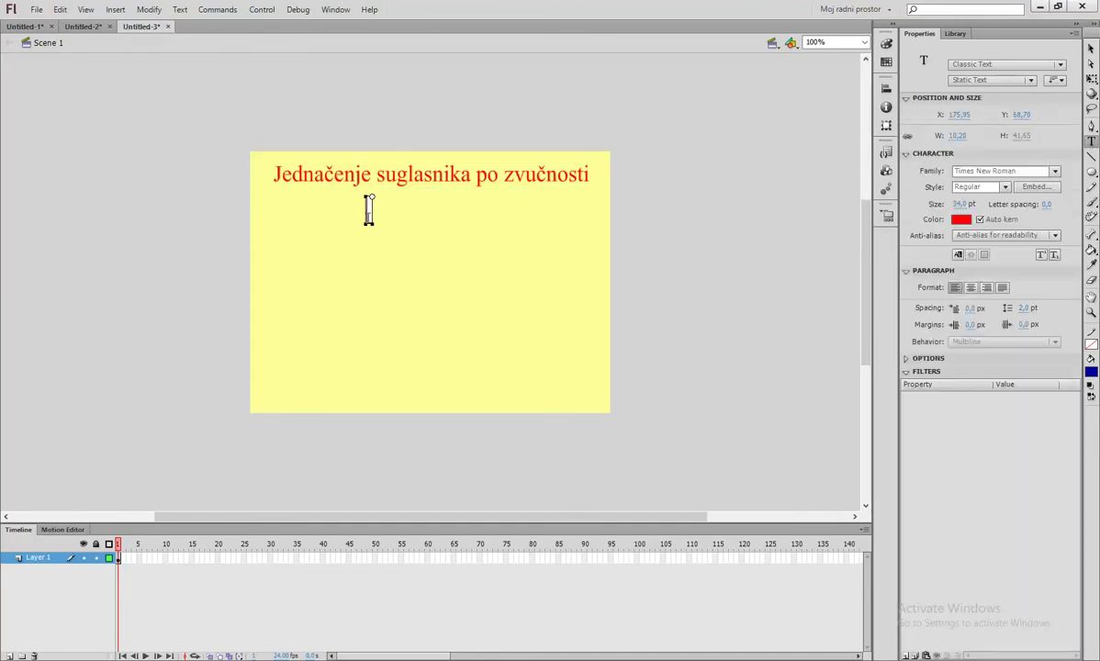
pyautogui.rightClick(368, 210)
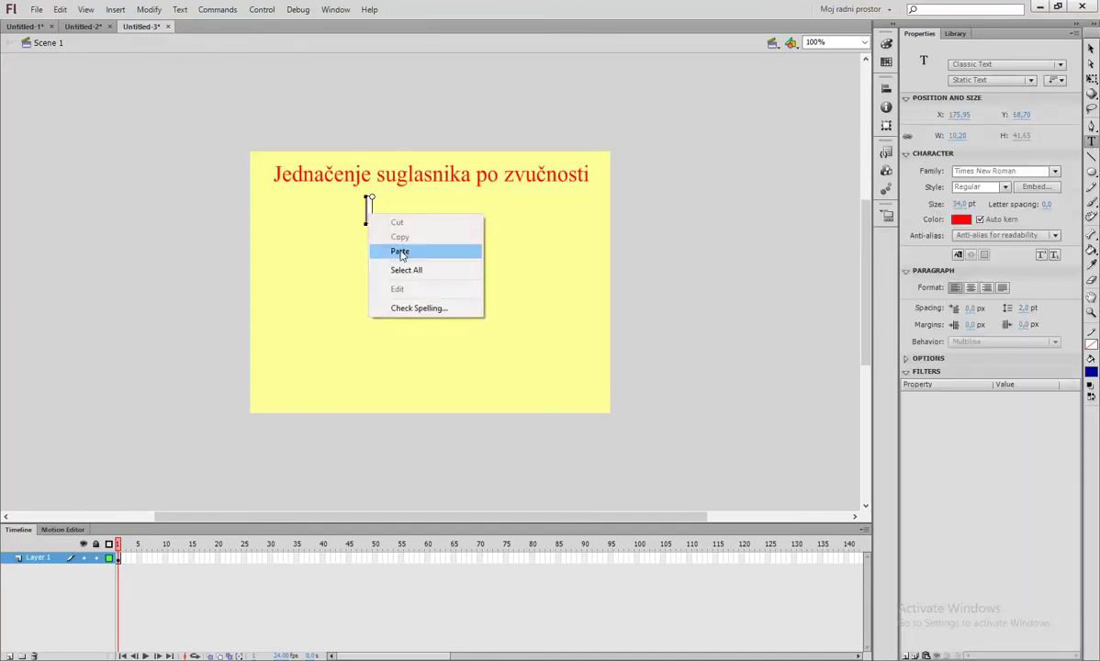
pyautogui.click(392, 248)
pyautogui.write('-')
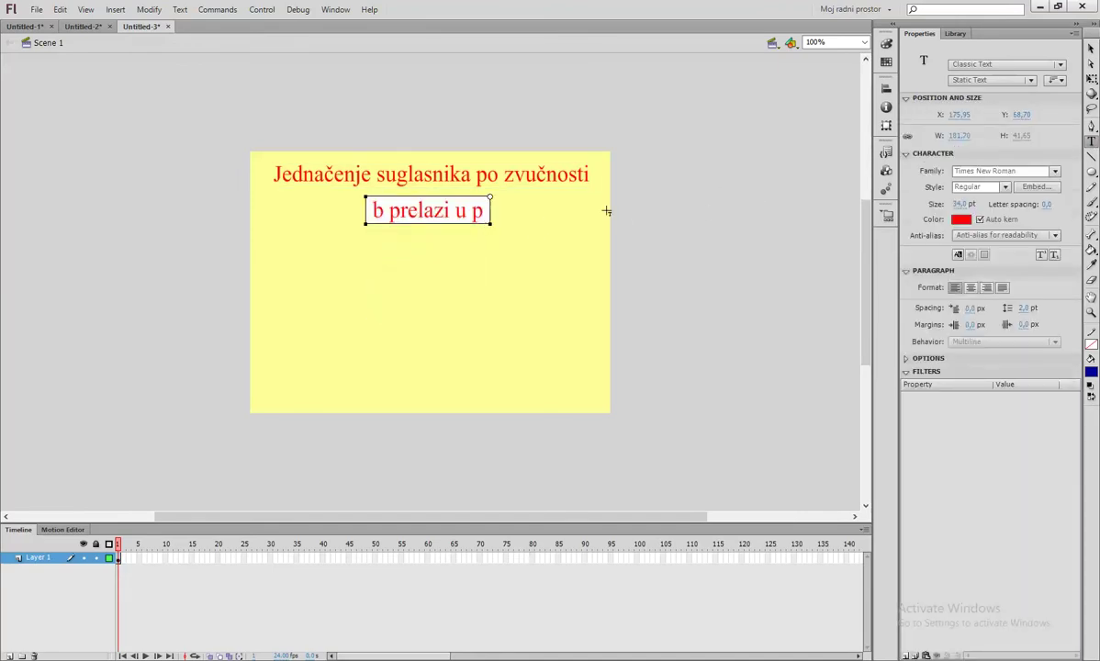
pyautogui.write(' primjeri')
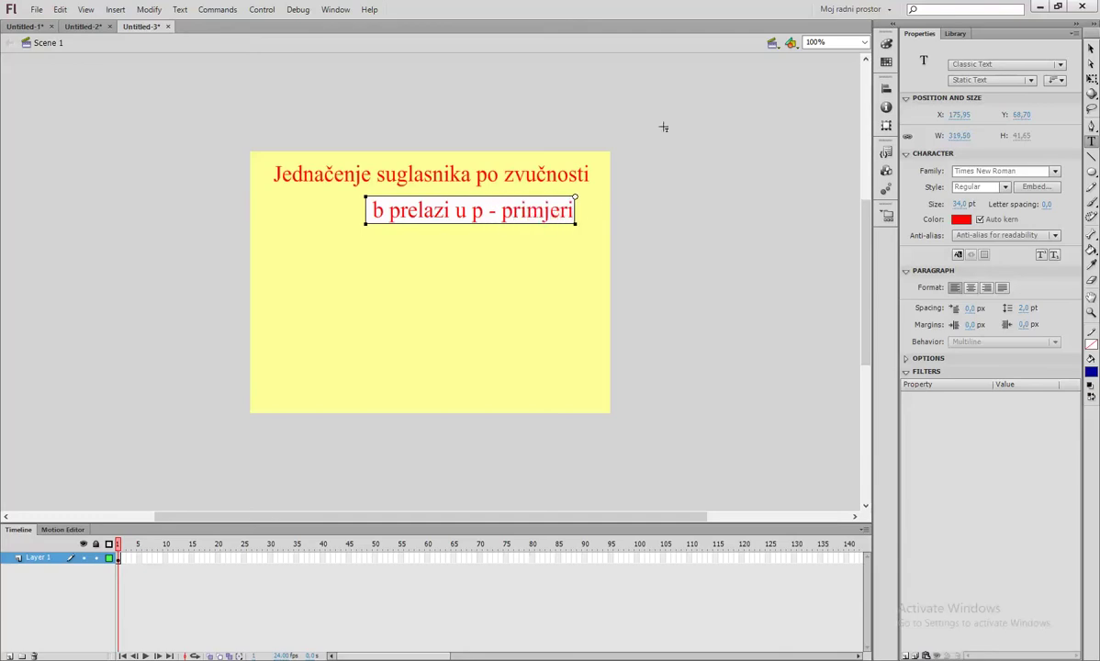
pyautogui.click(1092, 48)
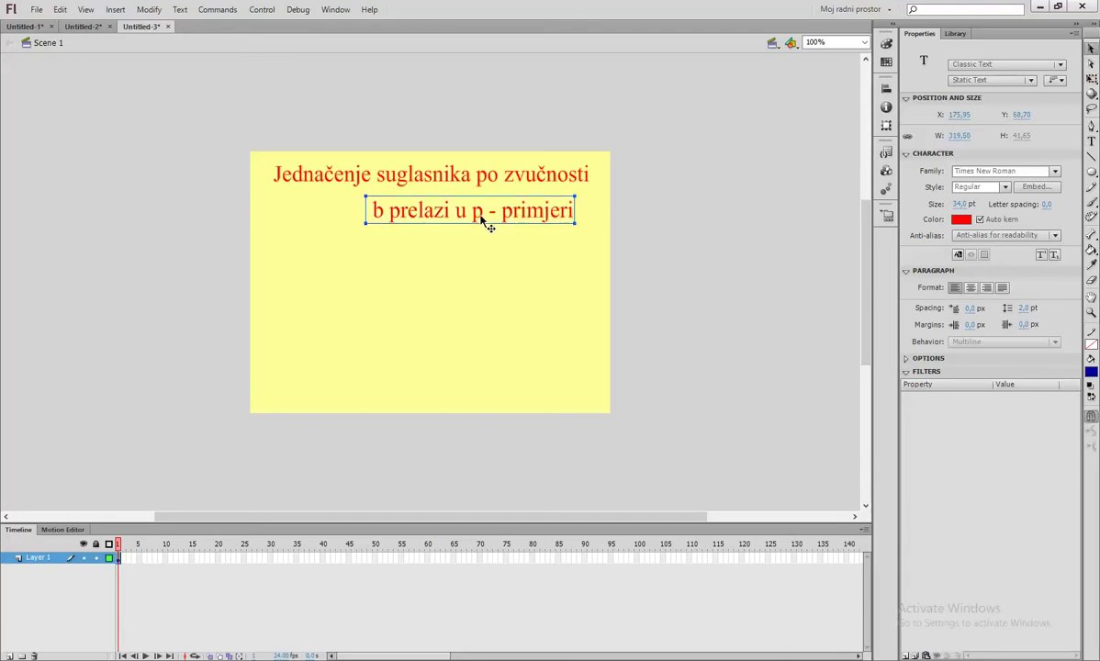
pyautogui.moveTo(482, 219); pyautogui.dragTo(429, 220)
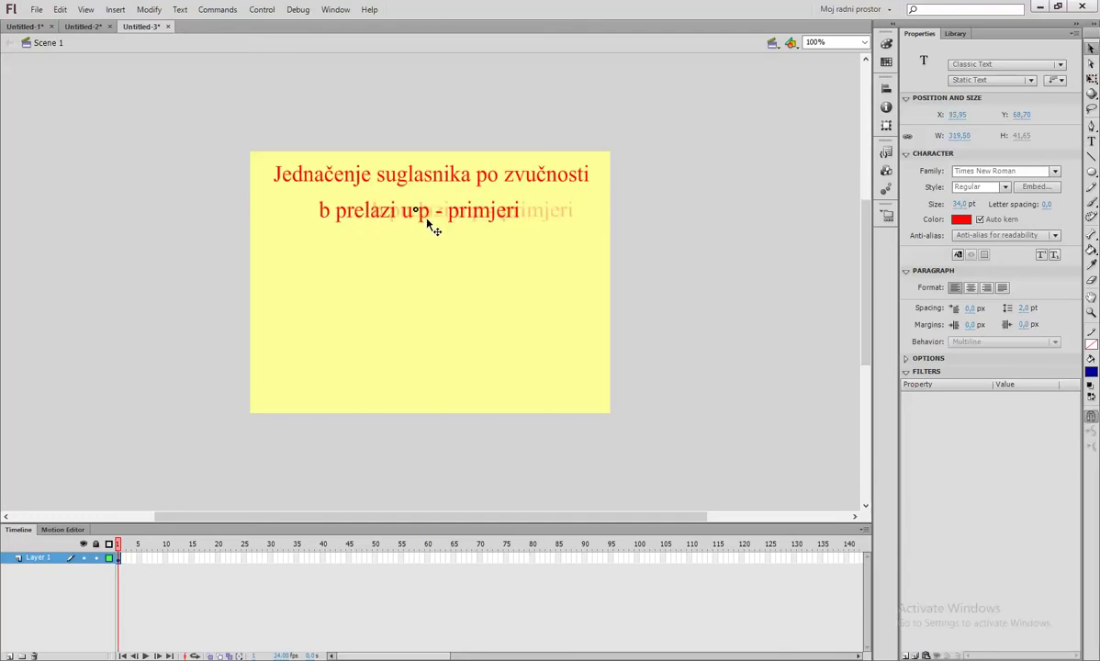
# Step: Colour the "b prelazi u p - primjeri" text bright blue and set its style to Bold
pyautogui.click(960, 219)
pyautogui.click(932, 259)
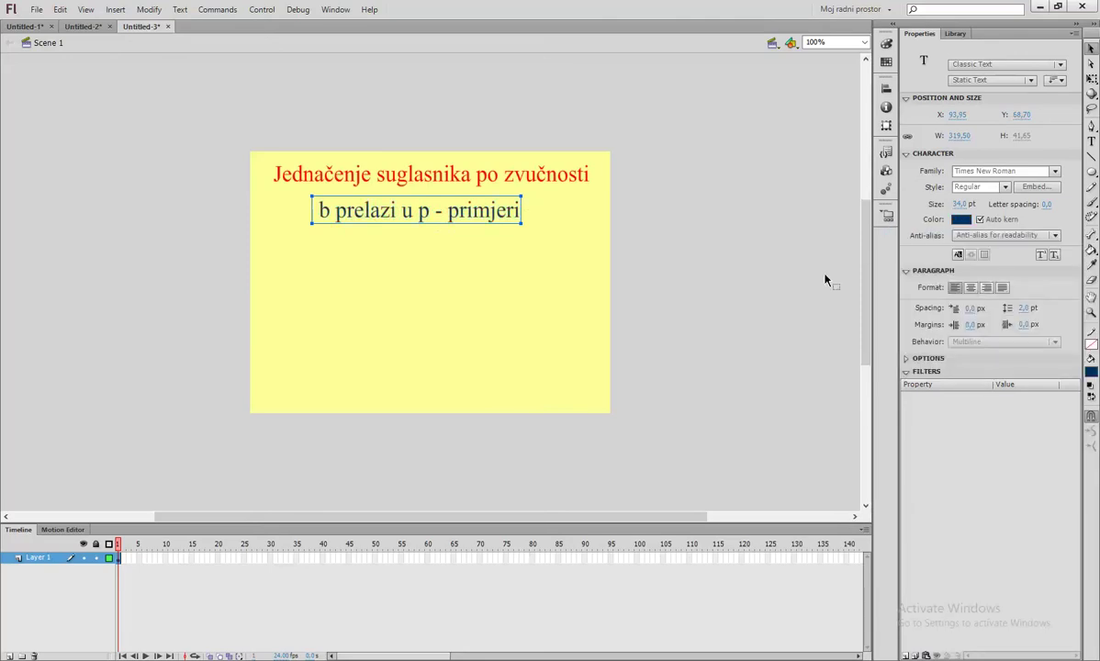
pyautogui.click(960, 220)
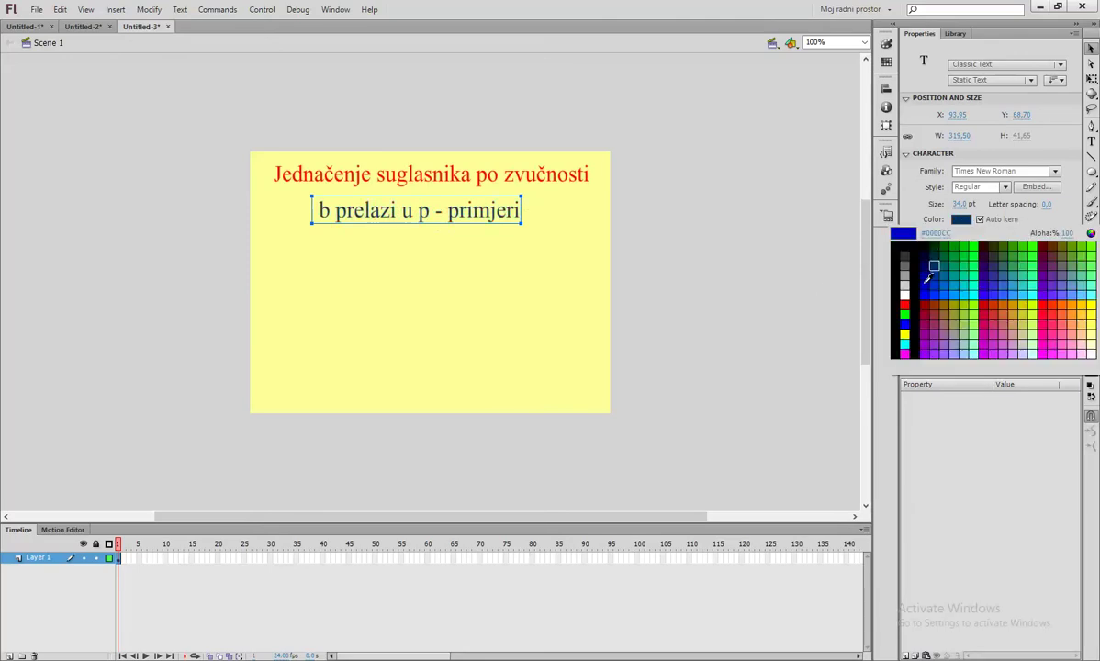
pyautogui.click(904, 323)
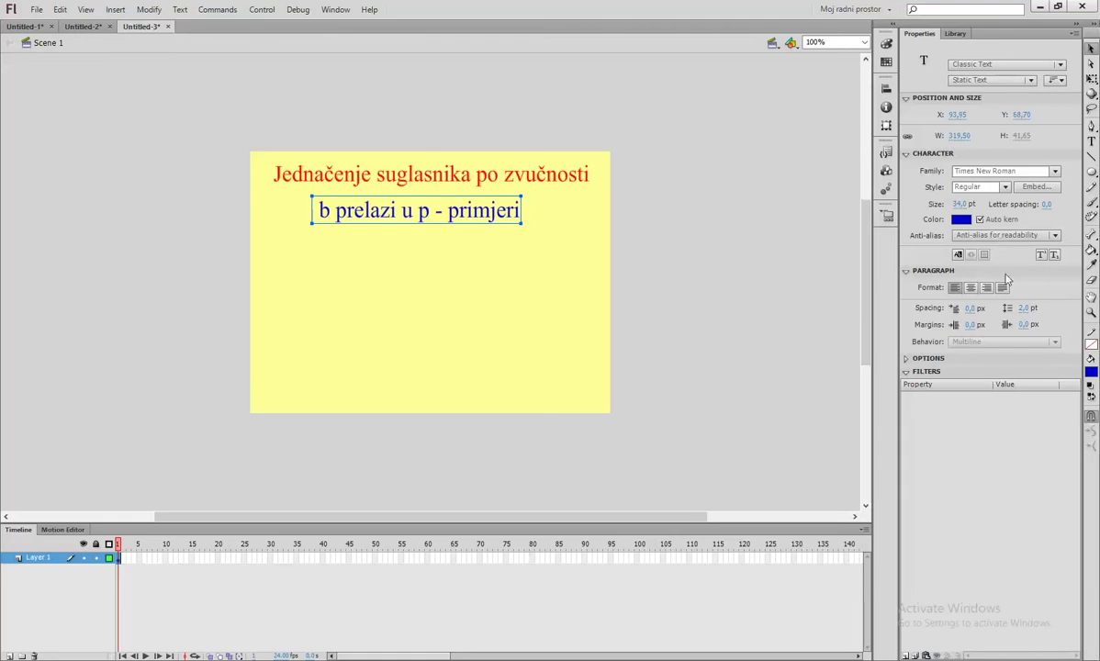
pyautogui.click(1005, 187)
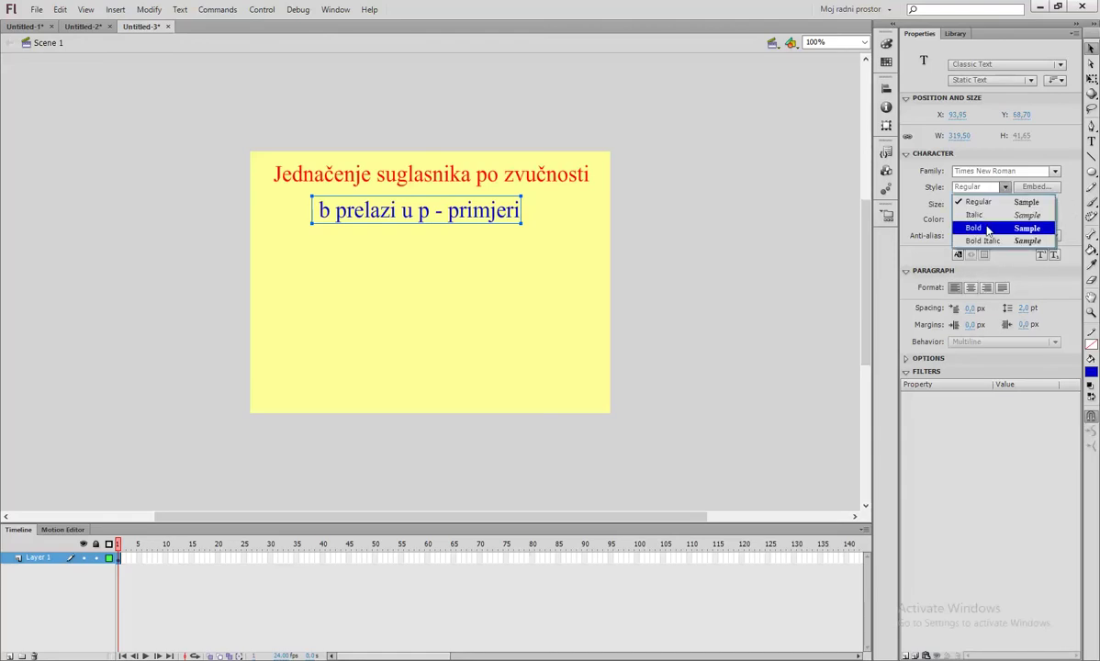
pyautogui.click(987, 230)
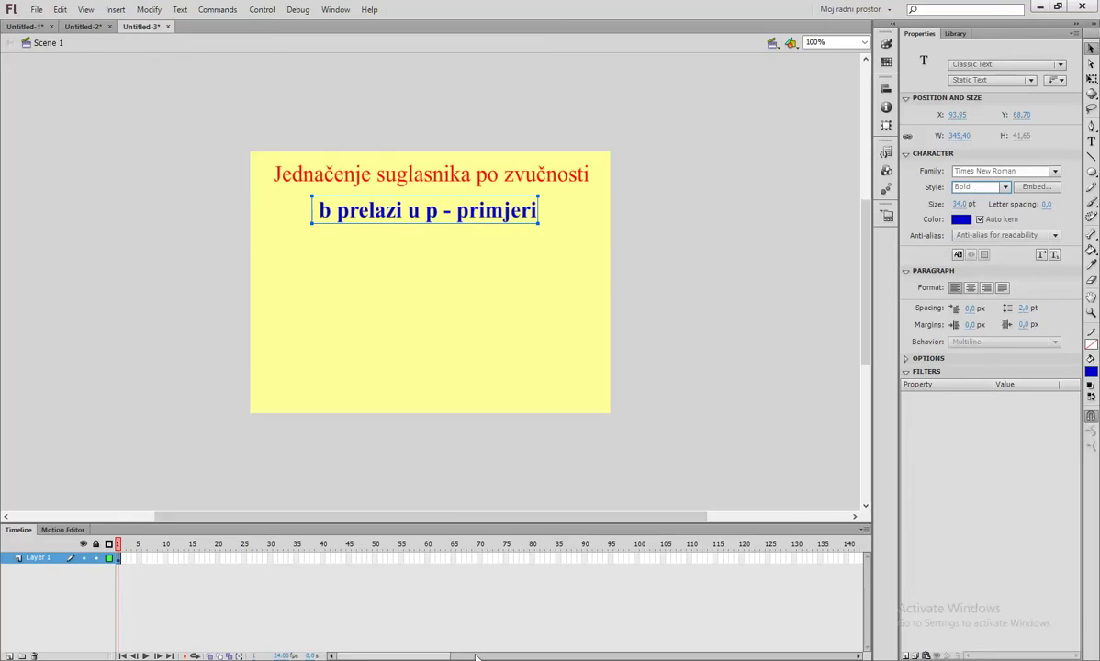
# Step: Switch to the browser and copy the example word "gibak" from the list under the first rule
pyautogui.hotkey('alt', 'Tab')
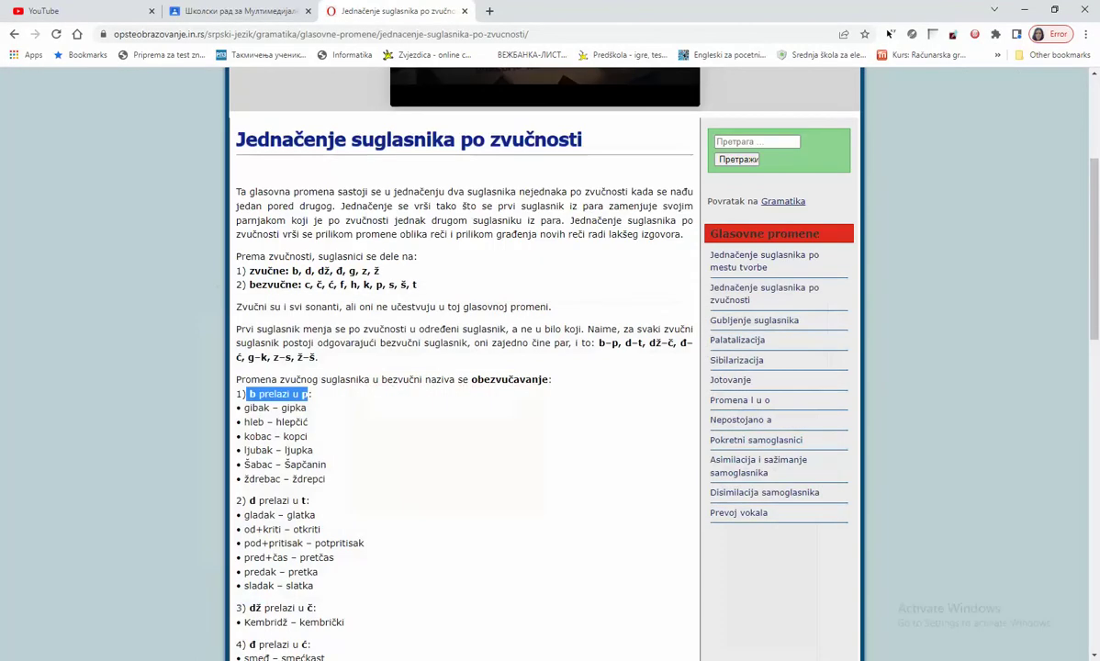
pyautogui.moveTo(246, 410); pyautogui.dragTo(266, 408)
pyautogui.rightClick(266, 407)
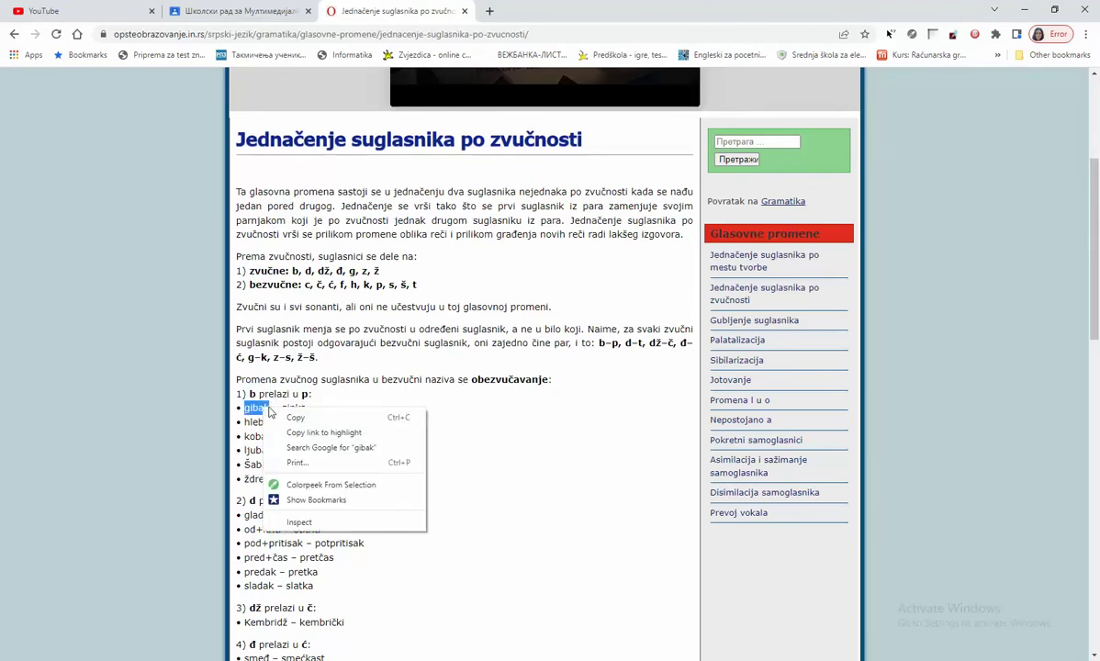
pyautogui.click(294, 418)
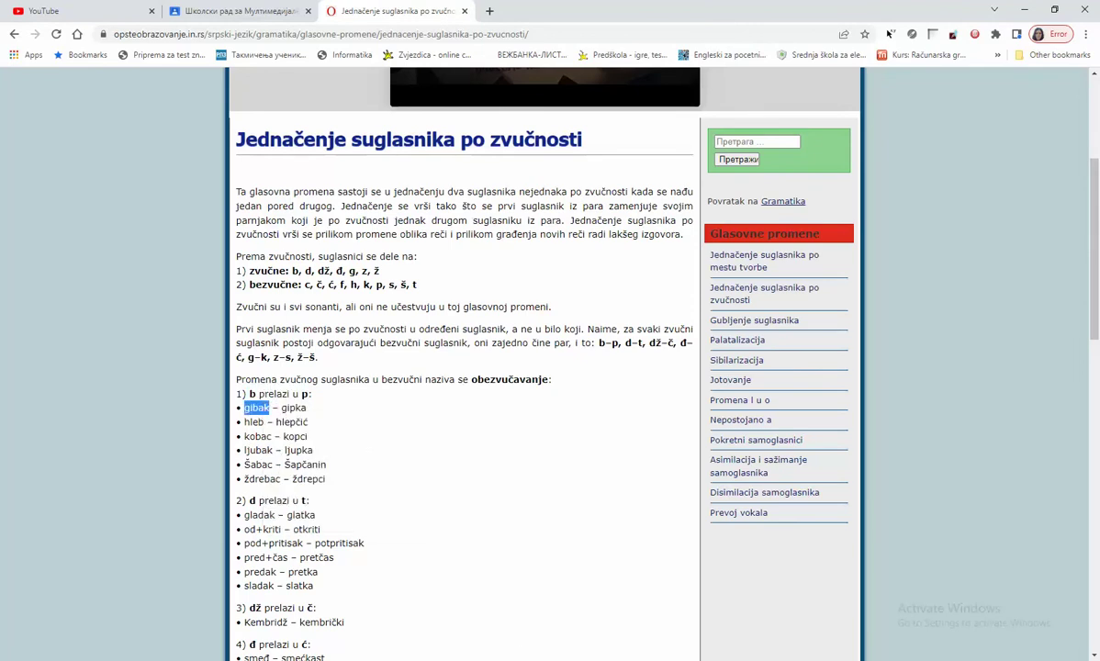
# Step: Switch to Flash, add a new layer above Layer 1, and lock Layer 1 with the new layer's first frame selected
pyautogui.hotkey('alt', 'Tab')
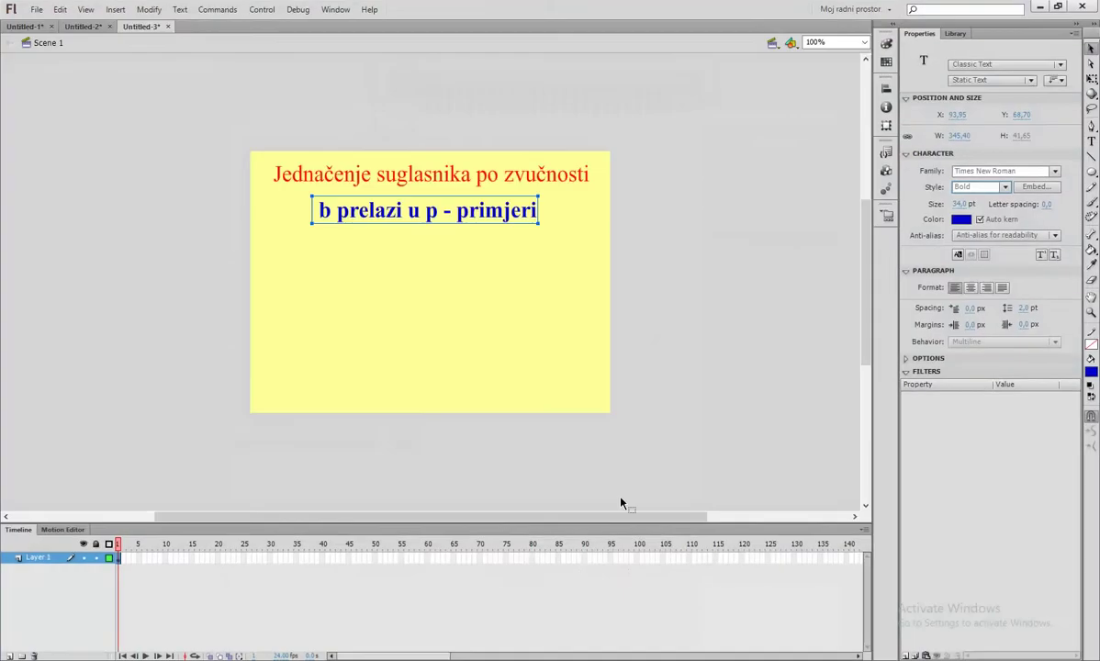
pyautogui.click(1091, 142)
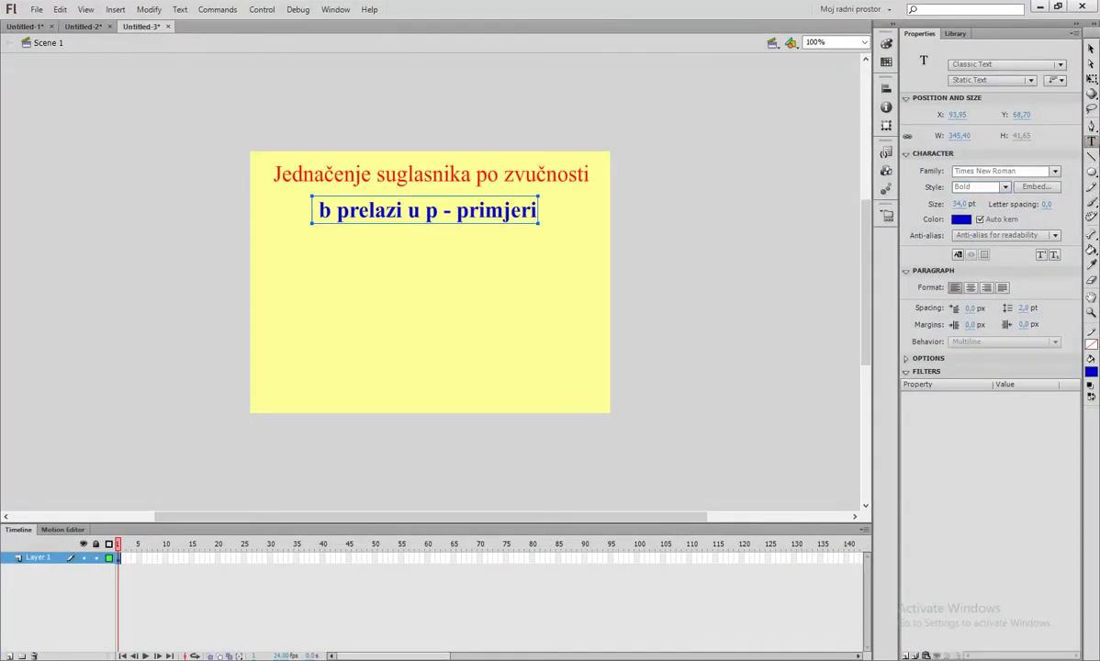
pyautogui.press('v')
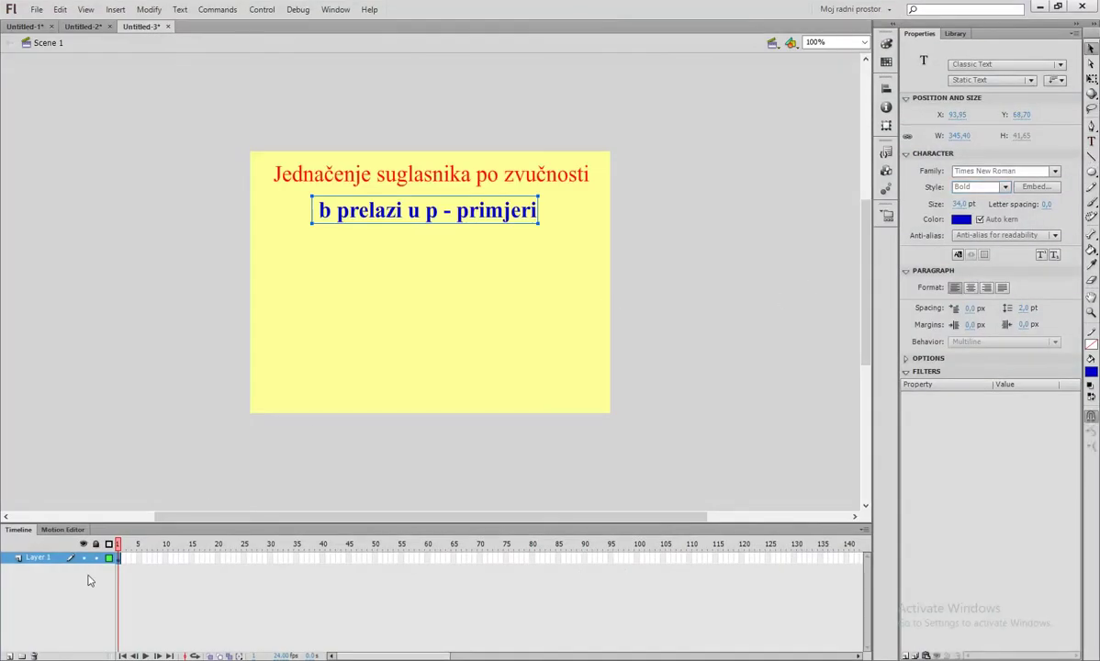
pyautogui.click(10, 655)
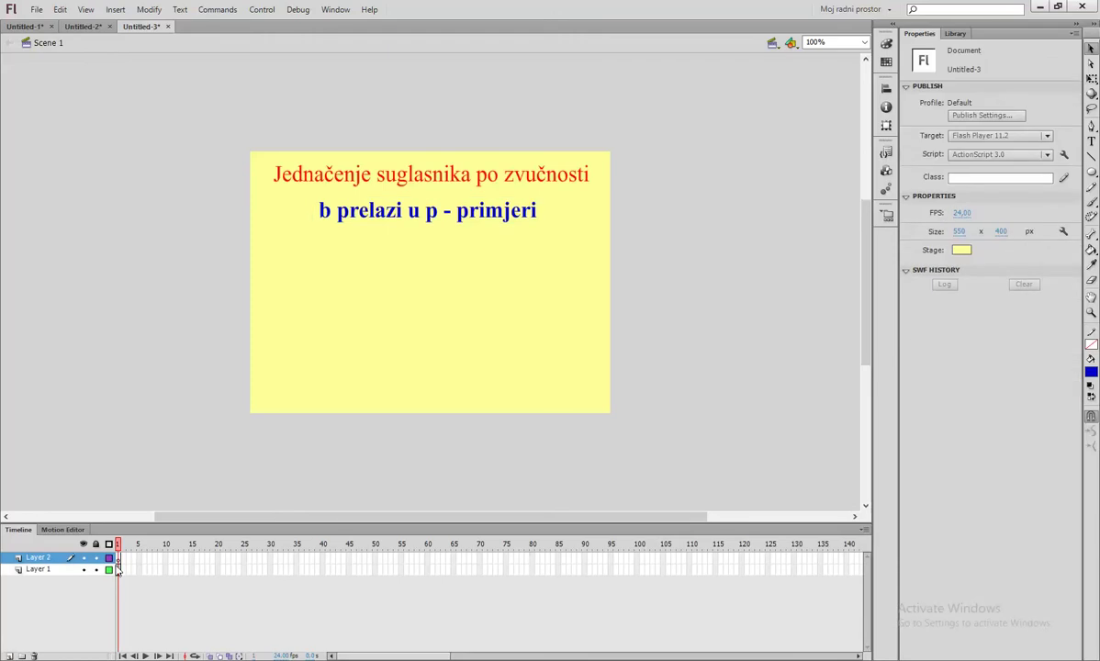
pyautogui.click(118, 558)
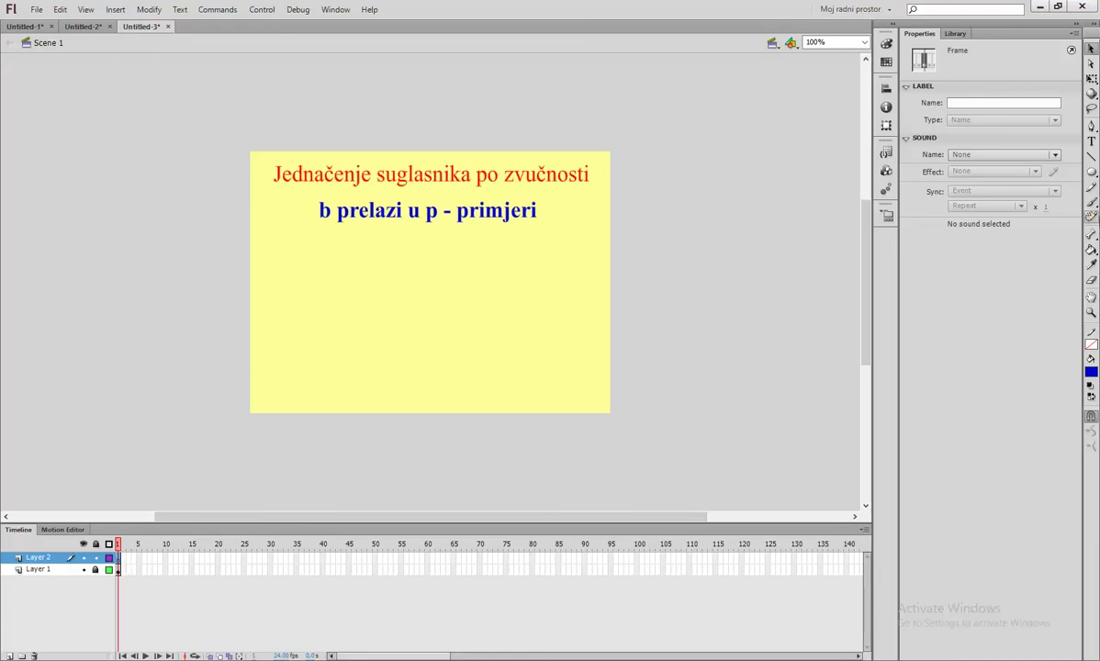
# Step: Paste the word "gibak" as a text object on Layer 2 below the subtitle, at about X 247, Y 139
pyautogui.click(1091, 141)
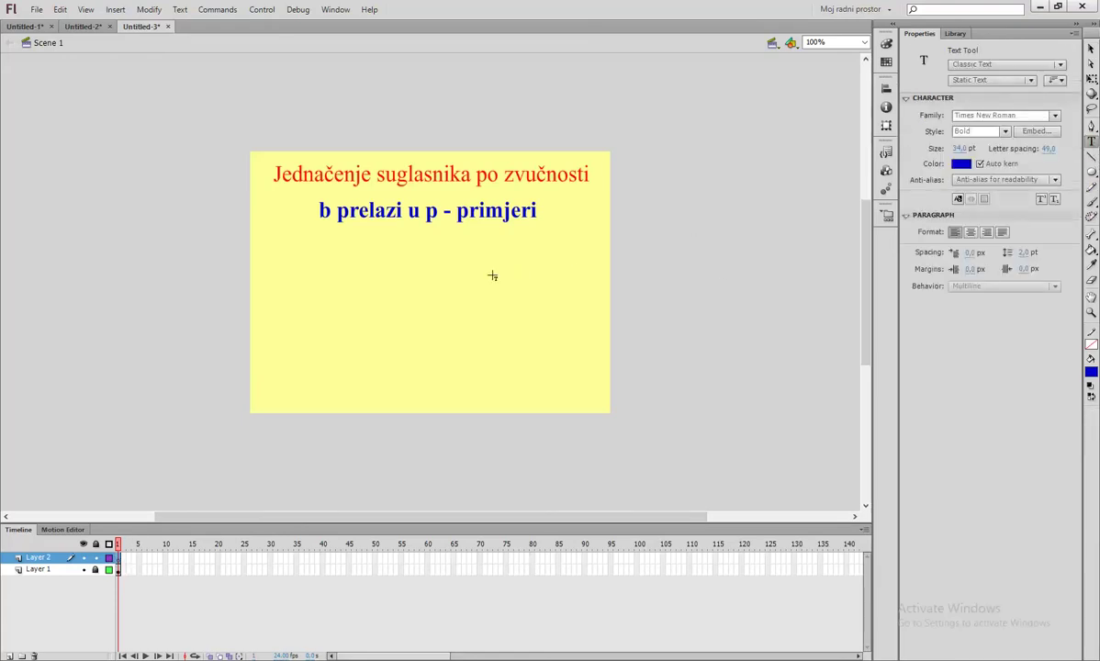
pyautogui.click(391, 253)
pyautogui.rightClick(393, 251)
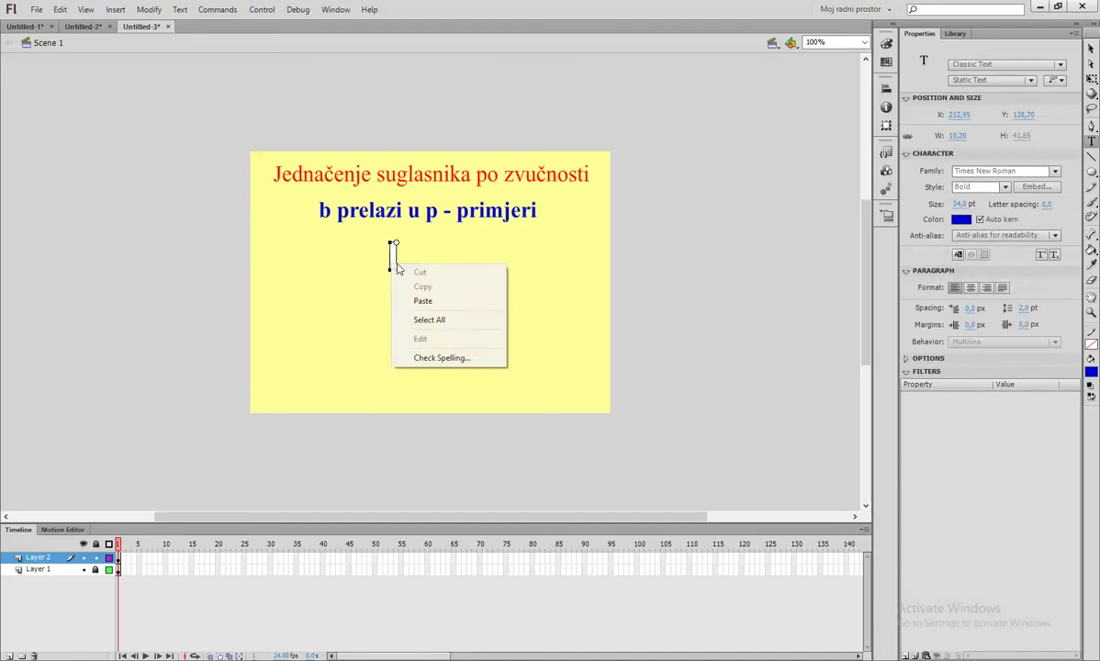
pyautogui.click(438, 300)
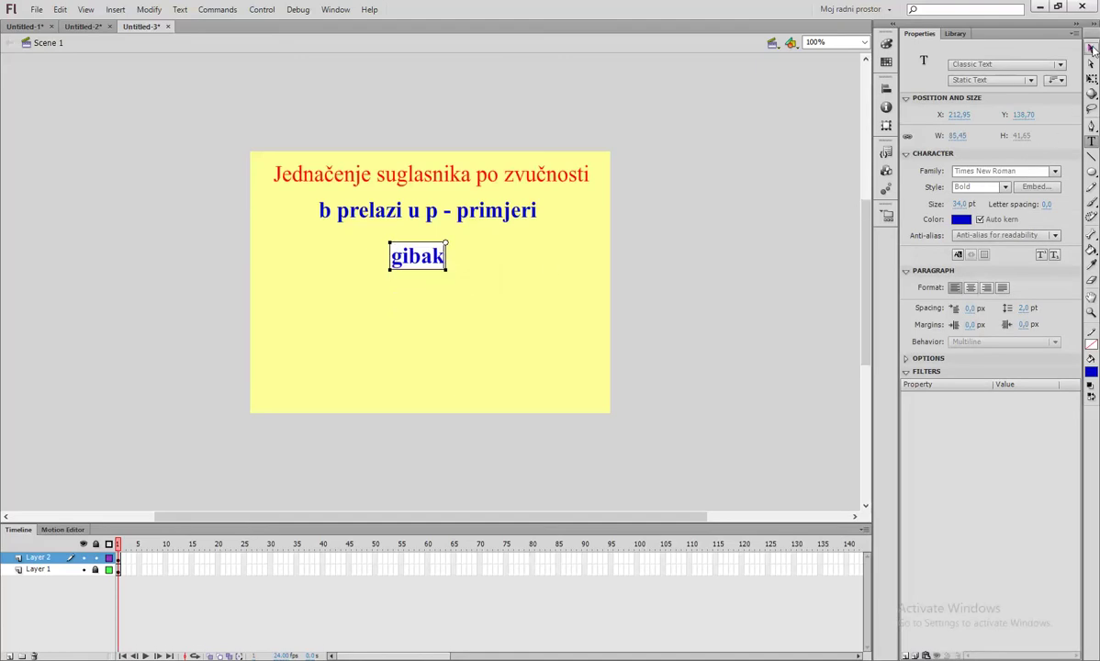
pyautogui.press('v')
pyautogui.moveTo(437, 266); pyautogui.dragTo(459, 259)
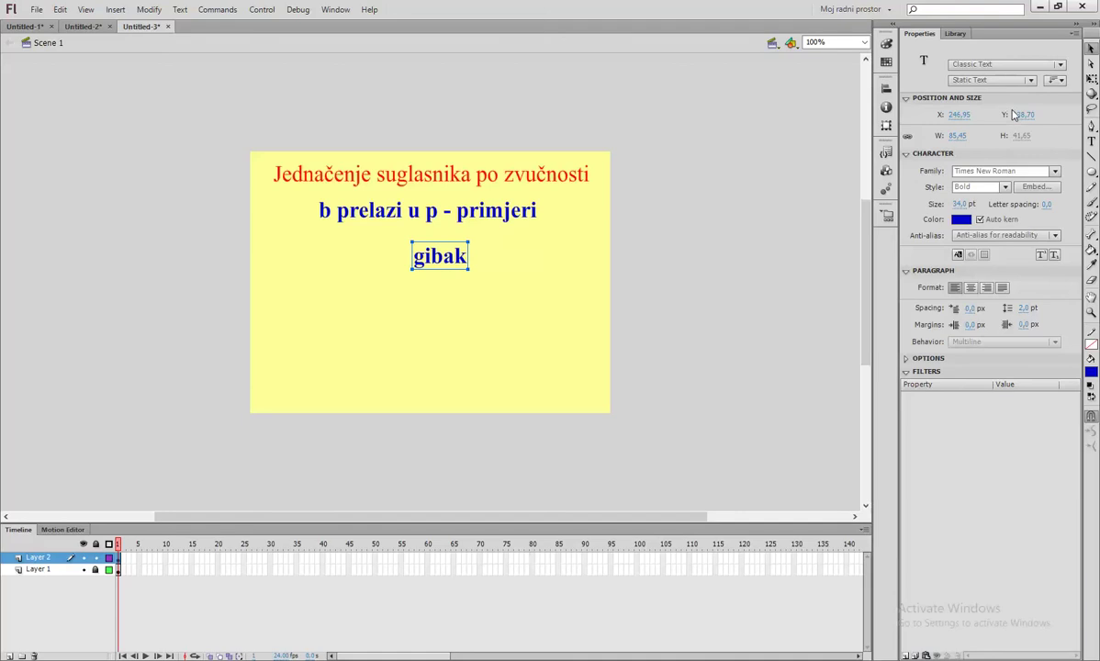
# Step: Set the "gibak" text size to 50 pt and reposition it under the subtitle at about X 209, Y 122
pyautogui.click(959, 204)
pyautogui.write('50')
pyautogui.press('Return')
pyautogui.moveTo(471, 270); pyautogui.dragTo(436, 254)
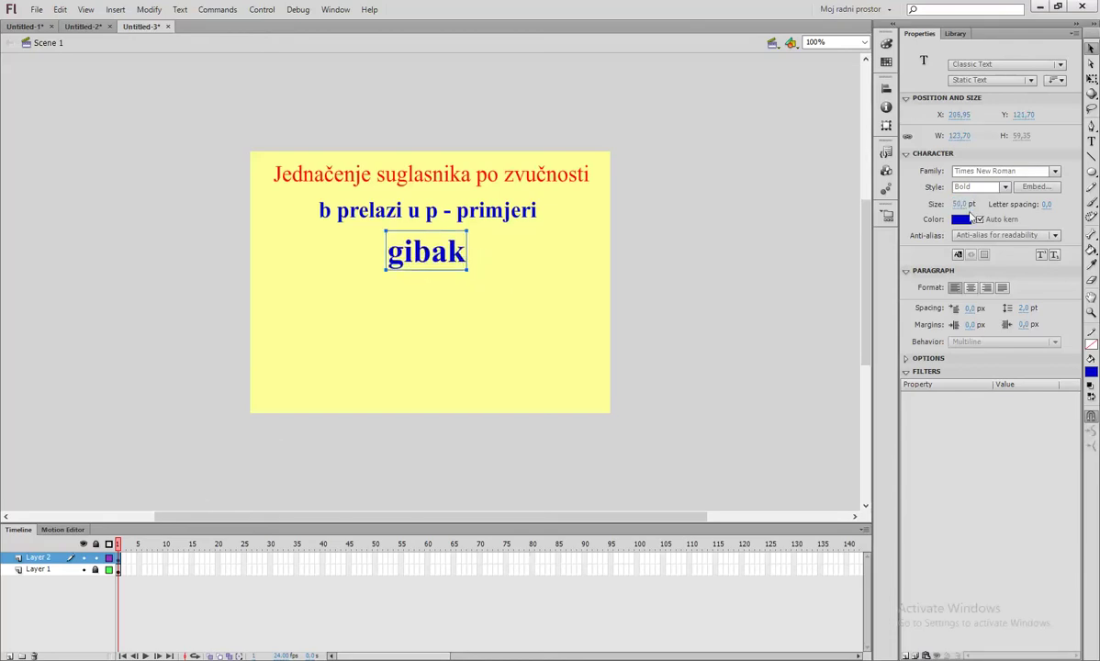
# Step: Set the "gibak" text position to X 200, Y 120
pyautogui.click(960, 114)
pyautogui.write('200')
pyautogui.press('Return')
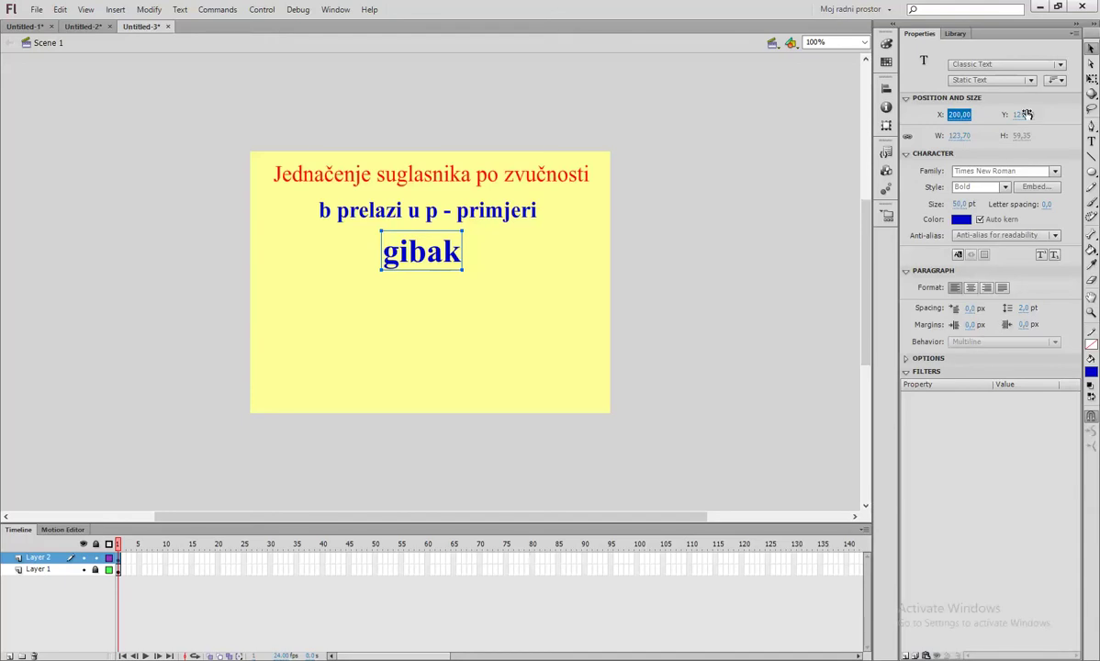
pyautogui.click(1023, 115)
pyautogui.write('12')
pyautogui.press('Return')
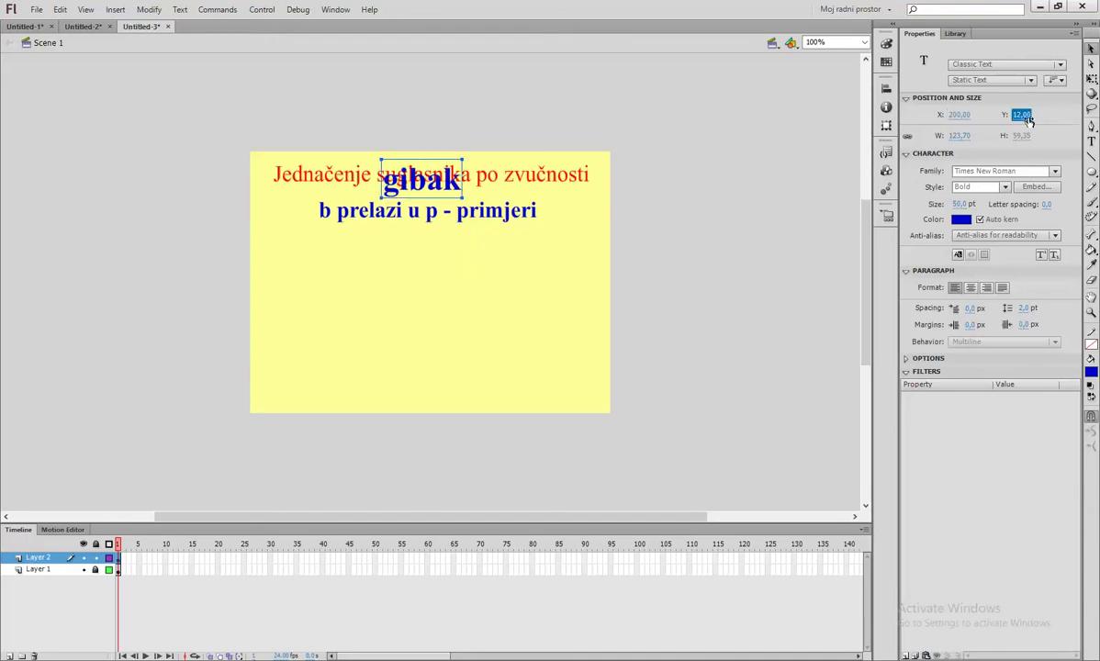
pyautogui.click(1026, 117)
pyautogui.write('120')
pyautogui.press('Return')
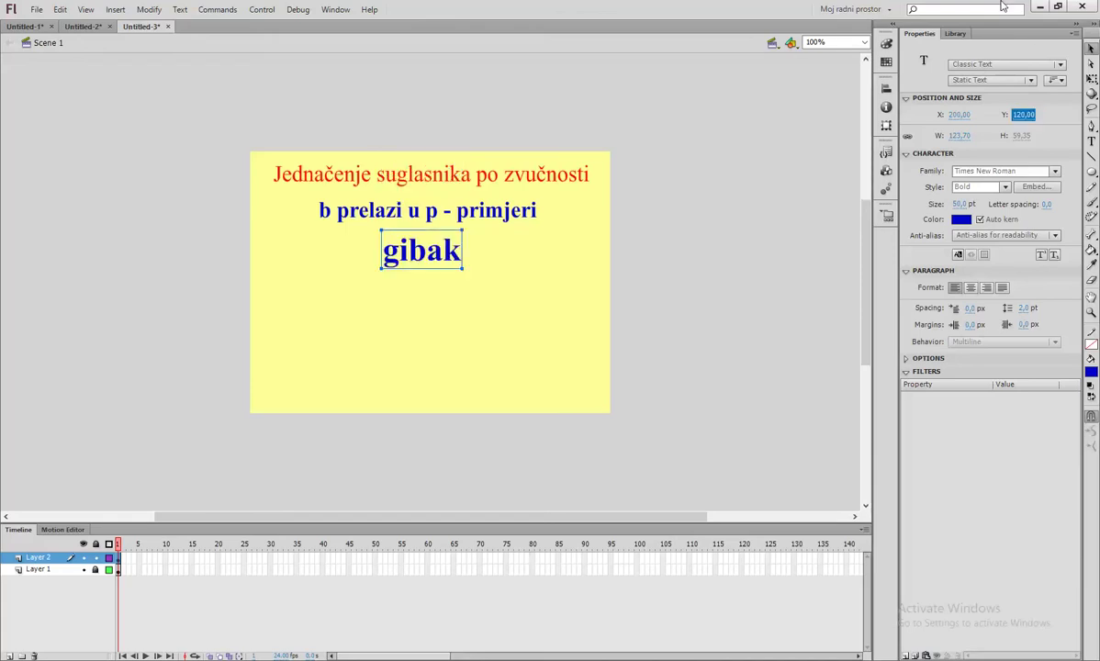
# Step: Break apart the "gibak" text twice, first into letters and then into shapes
pyautogui.rightClick(421, 257)
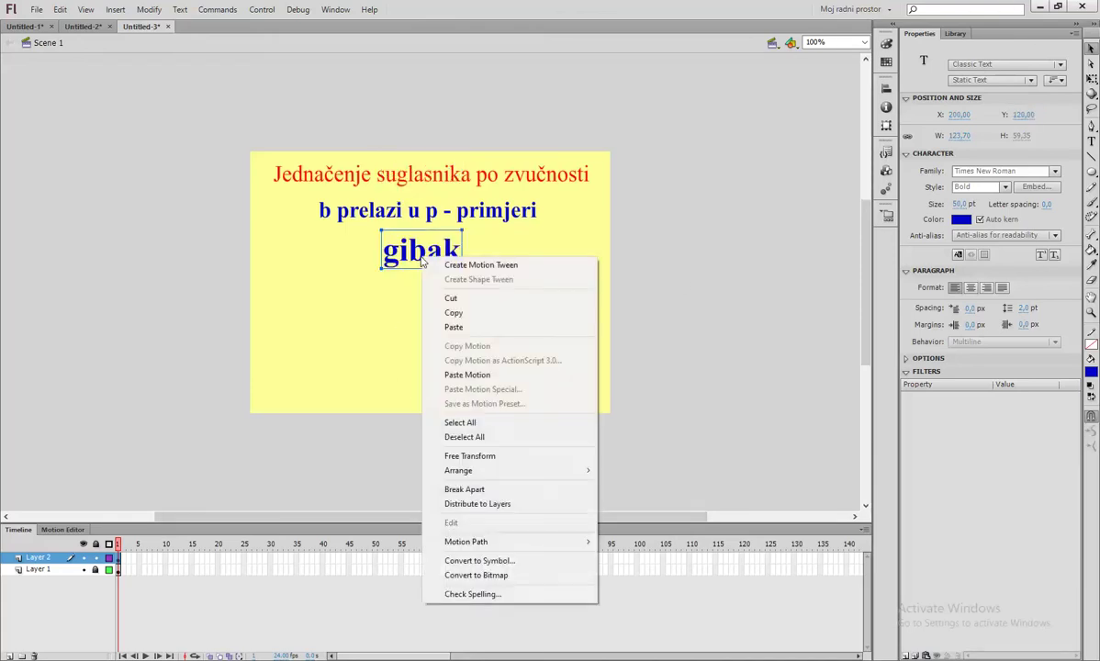
pyautogui.click(503, 490)
pyautogui.rightClick(453, 257)
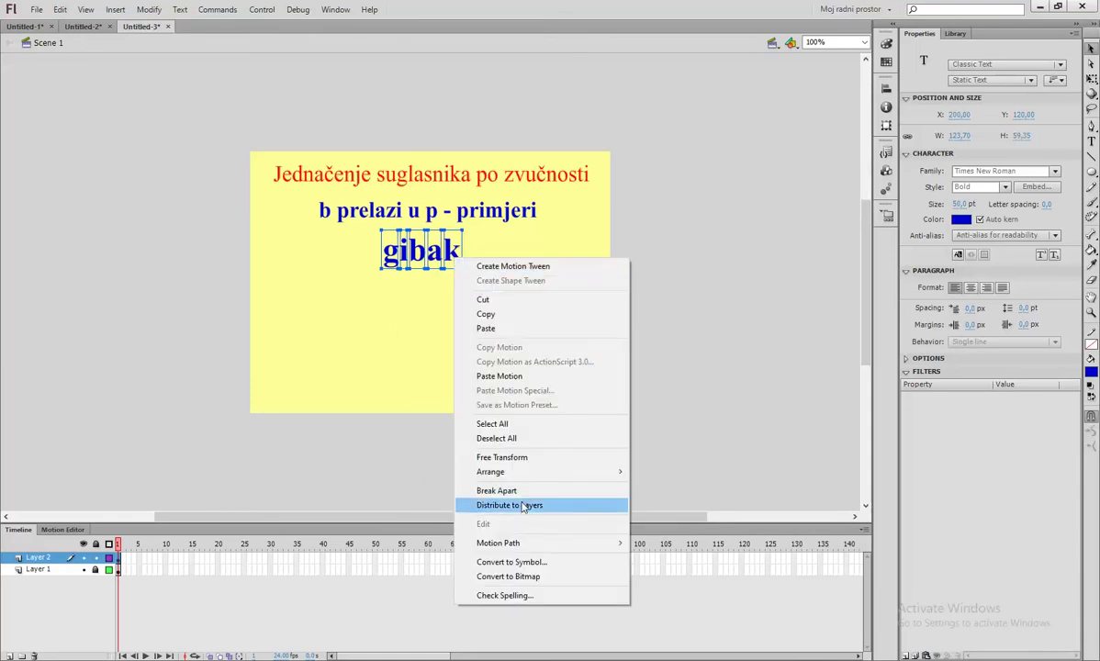
pyautogui.click(495, 490)
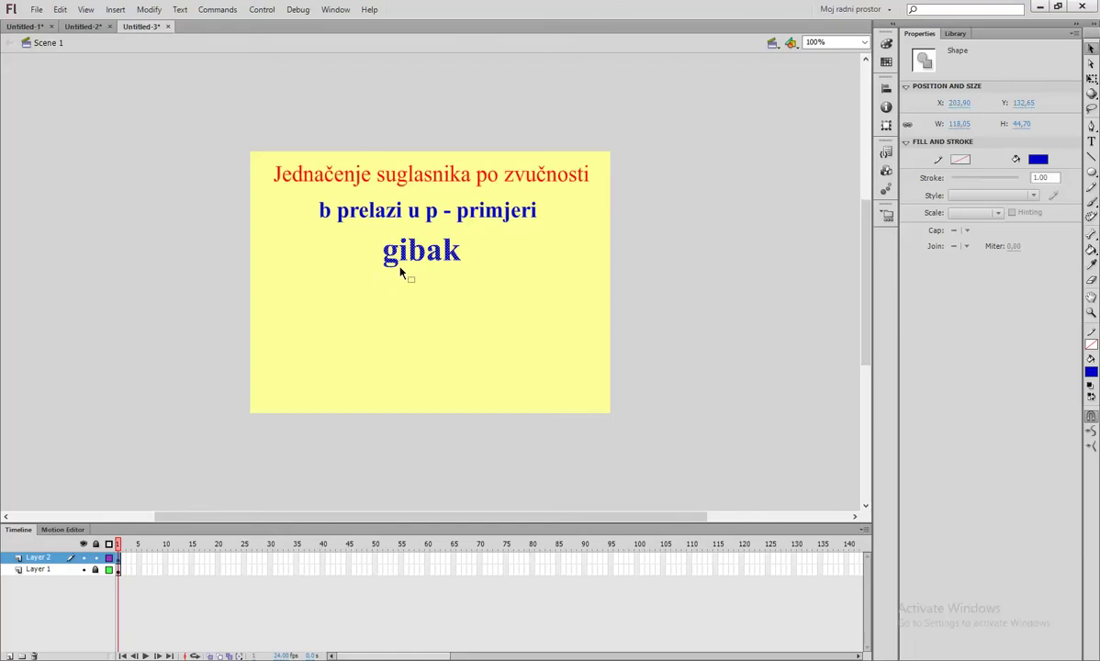
# Step: Insert a blank keyframe at frame 70 of Layer 2
pyautogui.click(480, 560)
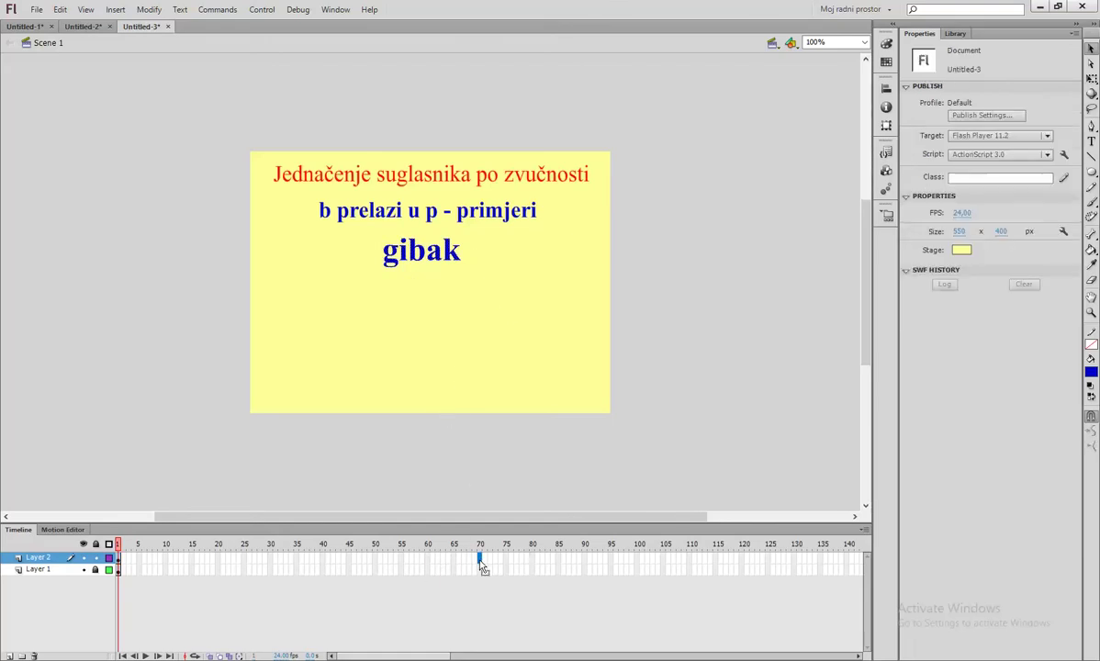
pyautogui.rightClick(481, 566)
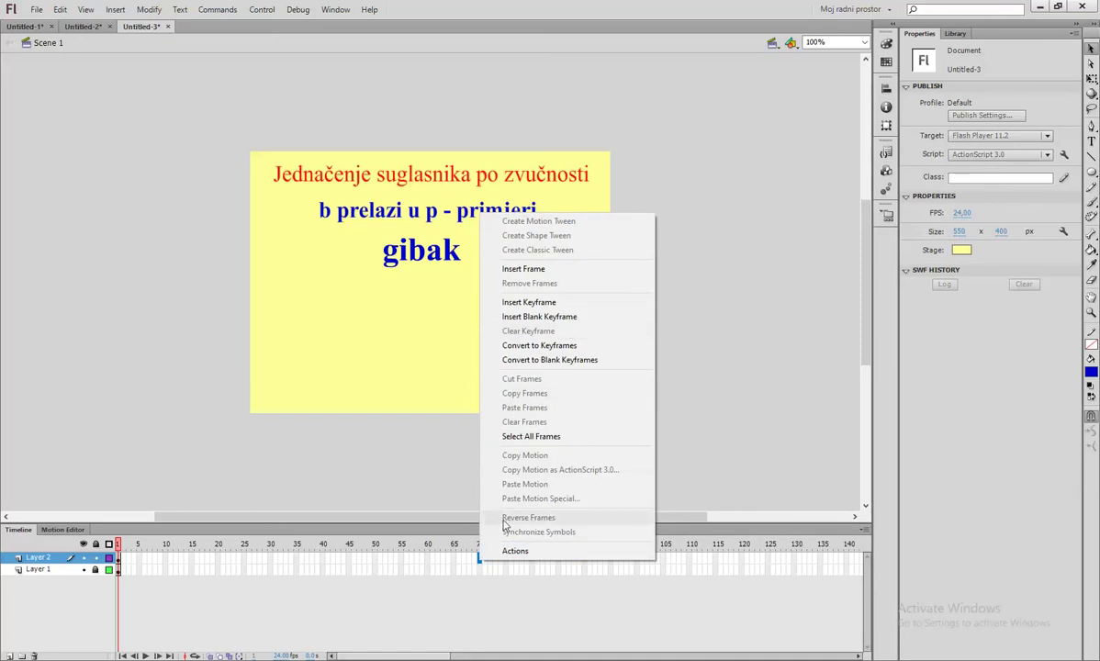
pyautogui.click(564, 317)
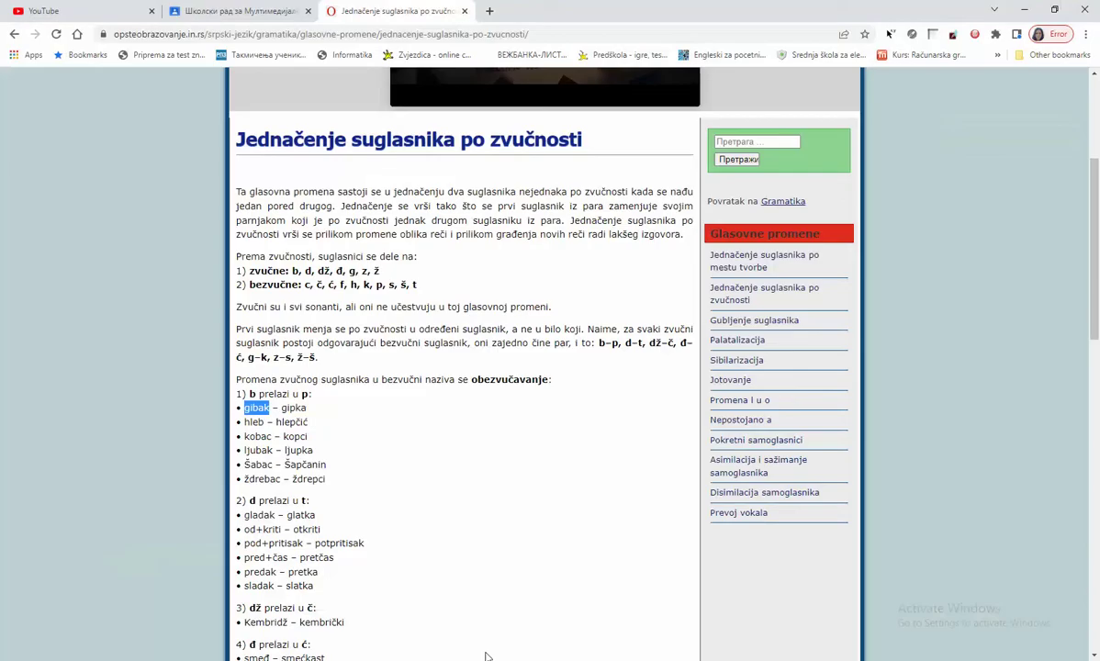
# Step: Switch to the browser and copy the word "gipka" from the list under the first rule
pyautogui.moveTo(282, 410); pyautogui.dragTo(306, 409)
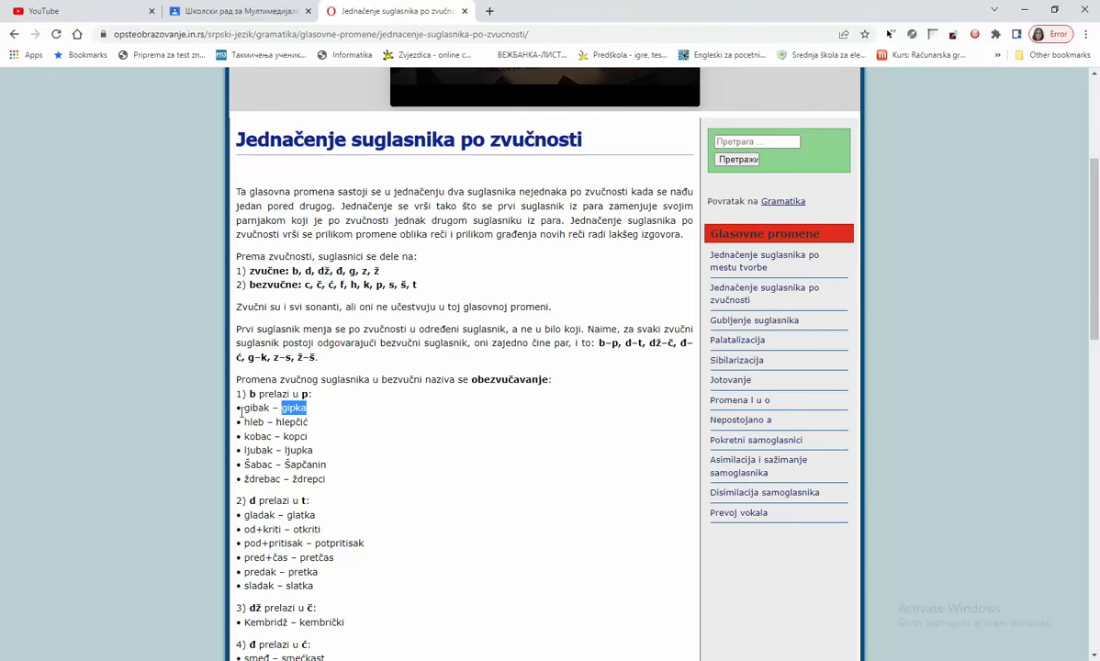
pyautogui.rightClick(290, 409)
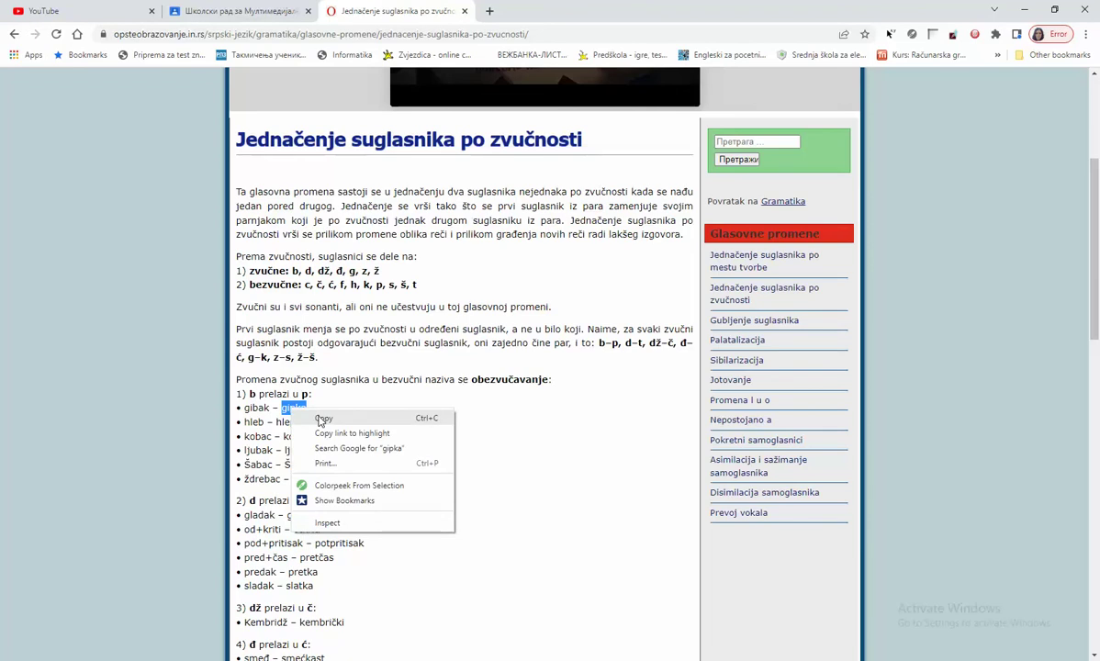
pyautogui.click(312, 419)
# Step: Switch to Flash and paste "gipka" as a text object on Layer 2 at frame 70, at about X 201, Y 122
pyautogui.hotkey('alt', 'Tab')
pyautogui.rightClick(465, 660)
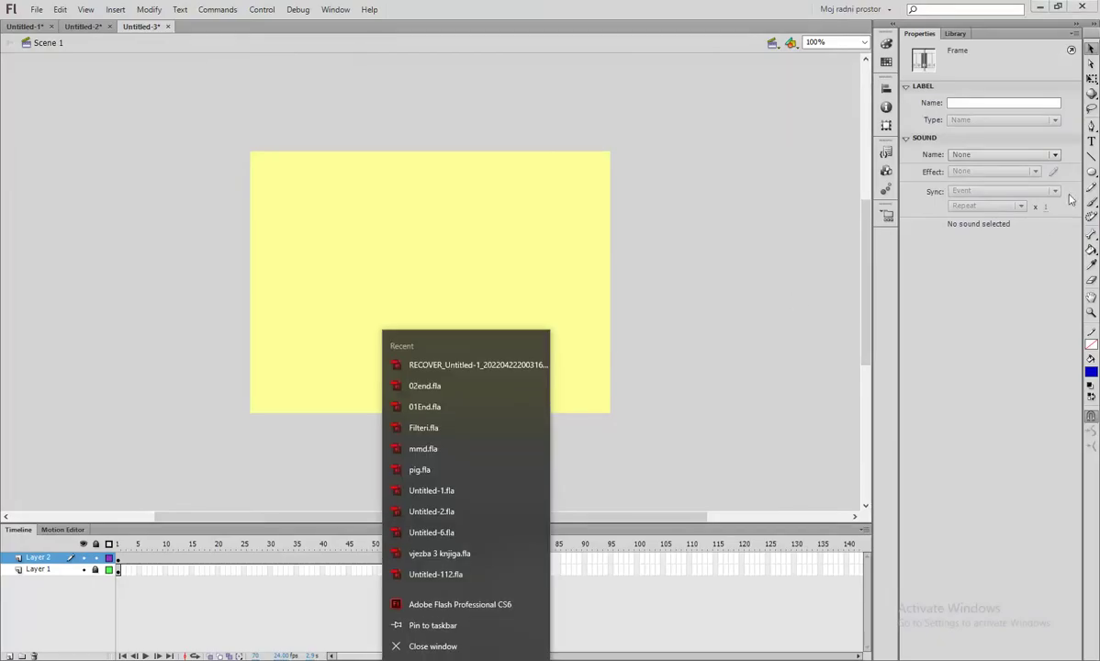
pyautogui.click(1091, 139)
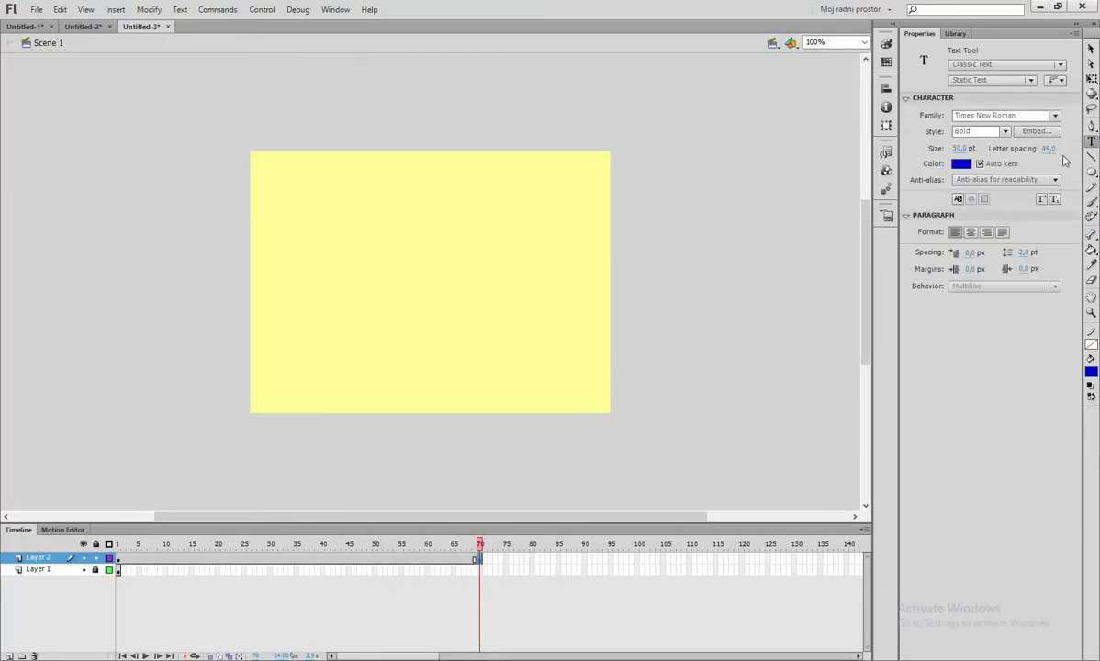
pyautogui.click(384, 235)
pyautogui.rightClick(387, 267)
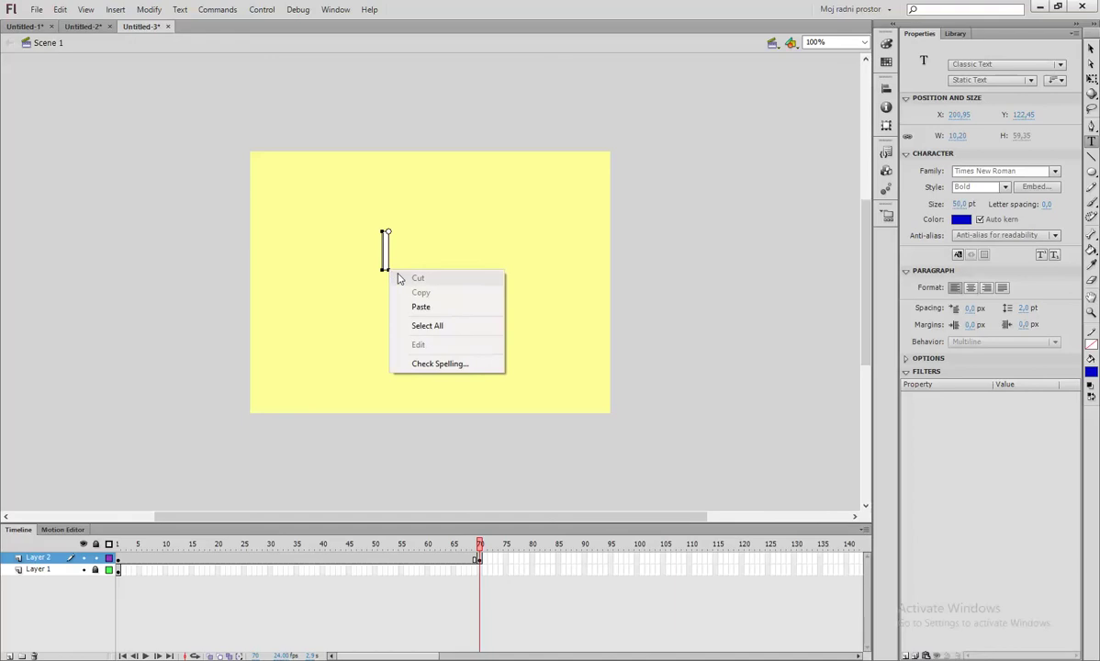
pyautogui.click(418, 305)
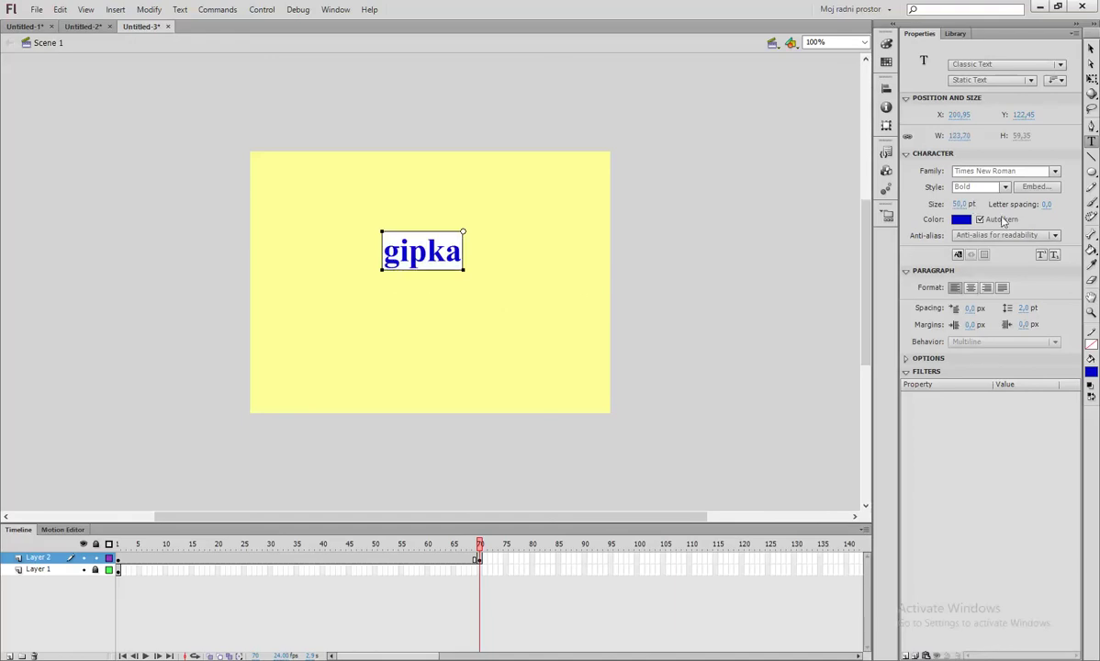
# Step: Set the "gipka" text position to X 200, Y 120
pyautogui.click(1090, 48)
pyautogui.click(959, 115)
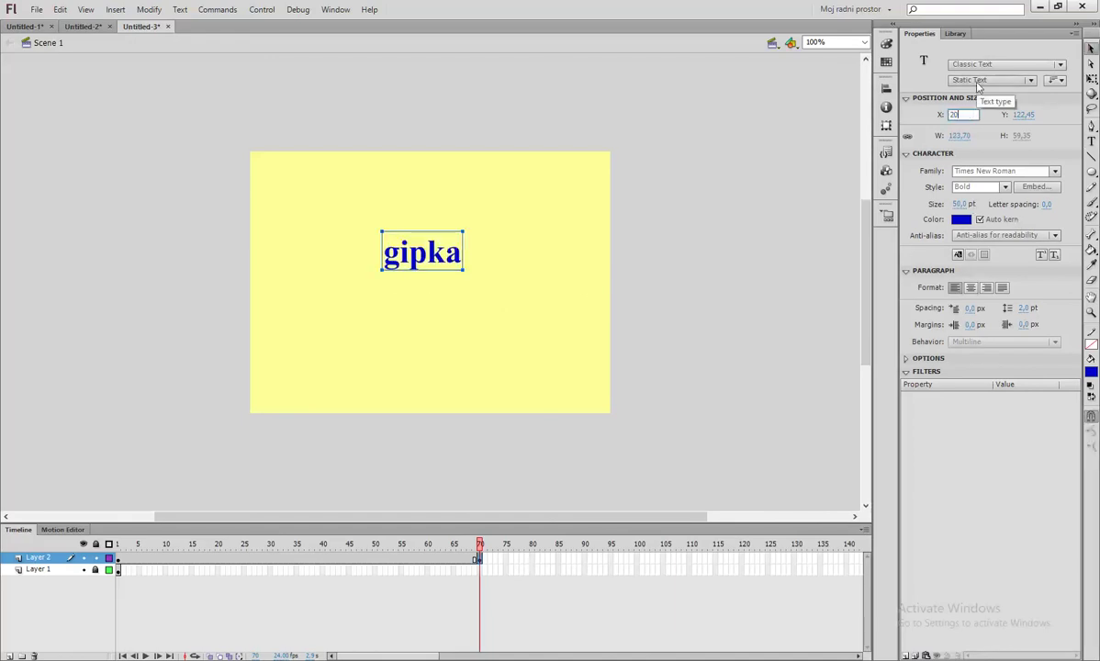
pyautogui.write('200')
pyautogui.press('Return')
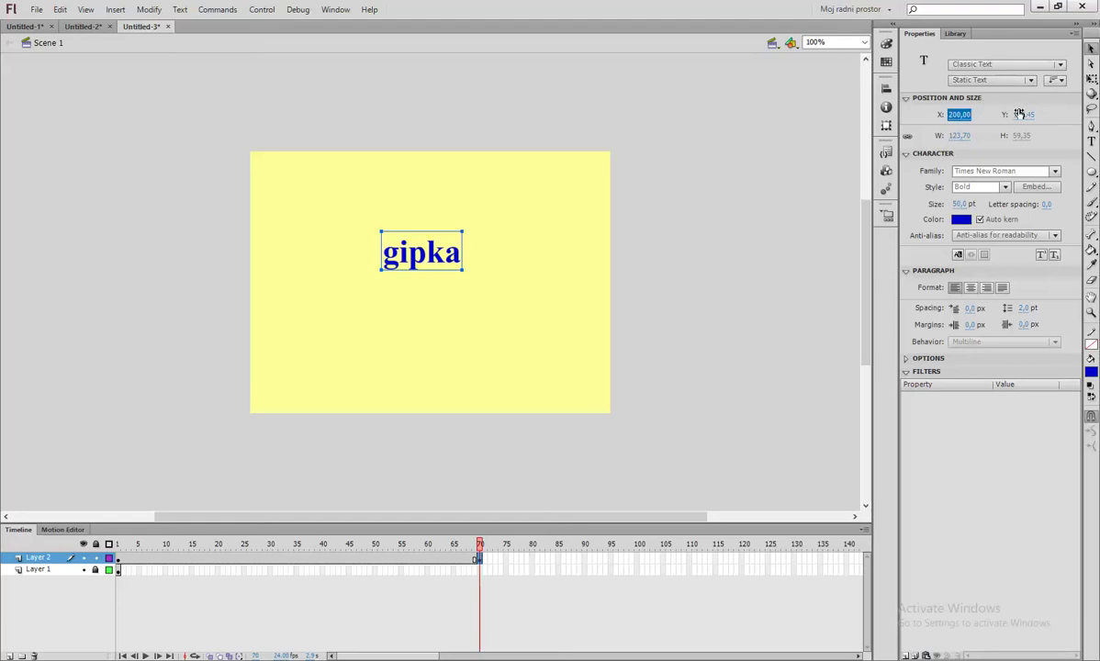
pyautogui.click(1020, 114)
pyautogui.write('120')
pyautogui.press('Return')
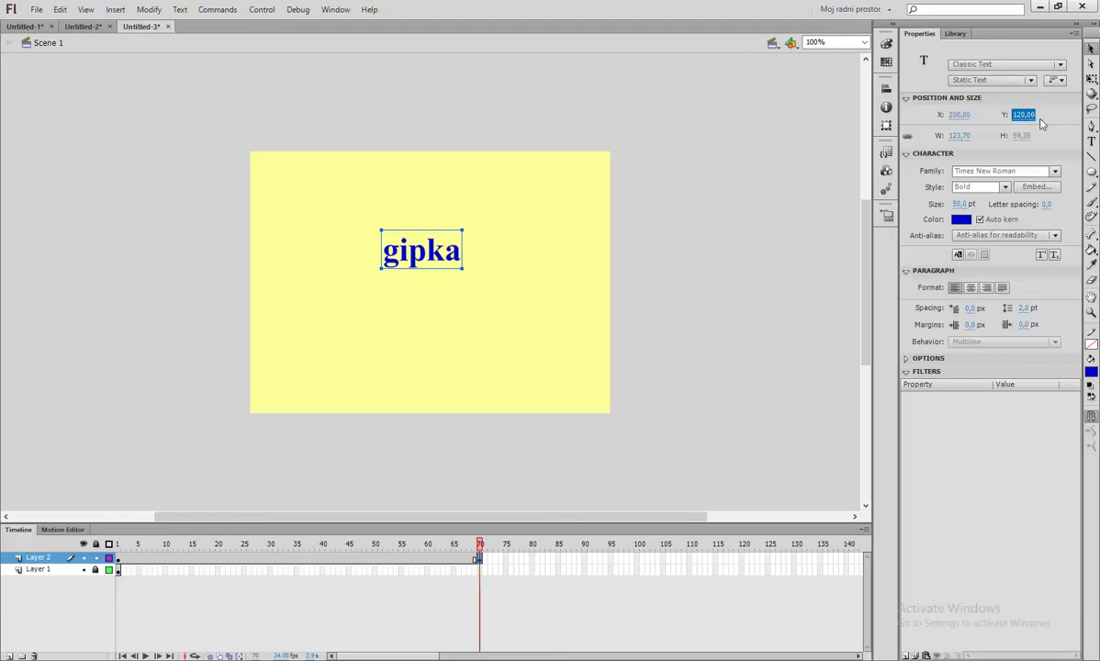
# Step: Break apart the "gipka" text twice, first into letters and then into shapes
pyautogui.rightClick(440, 251)
pyautogui.click(512, 485)
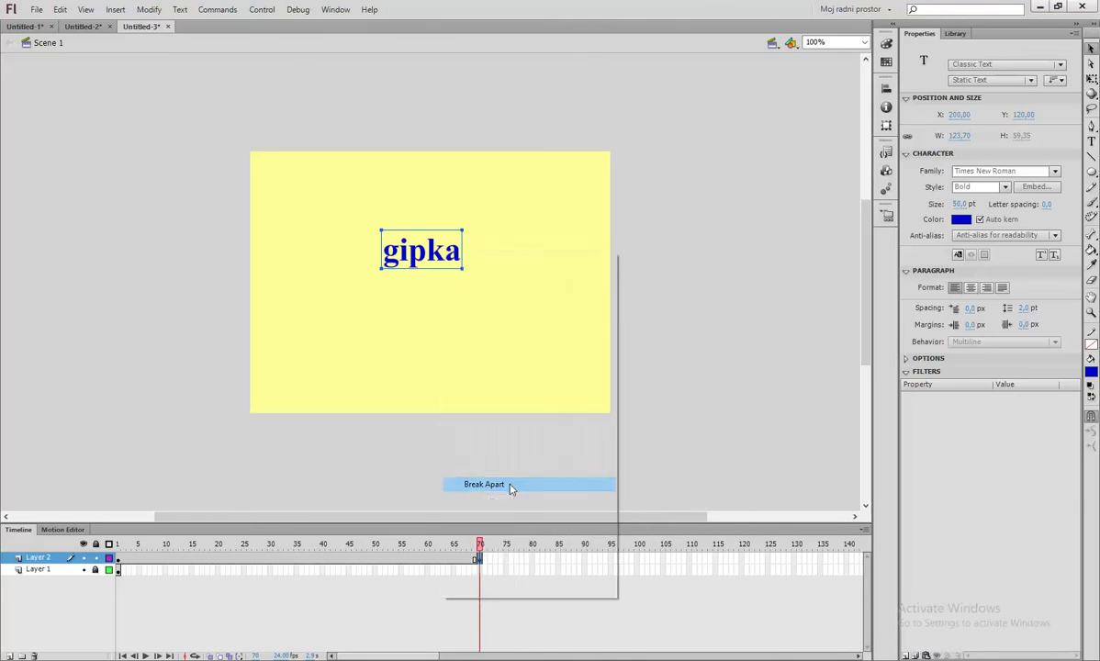
pyautogui.rightClick(456, 258)
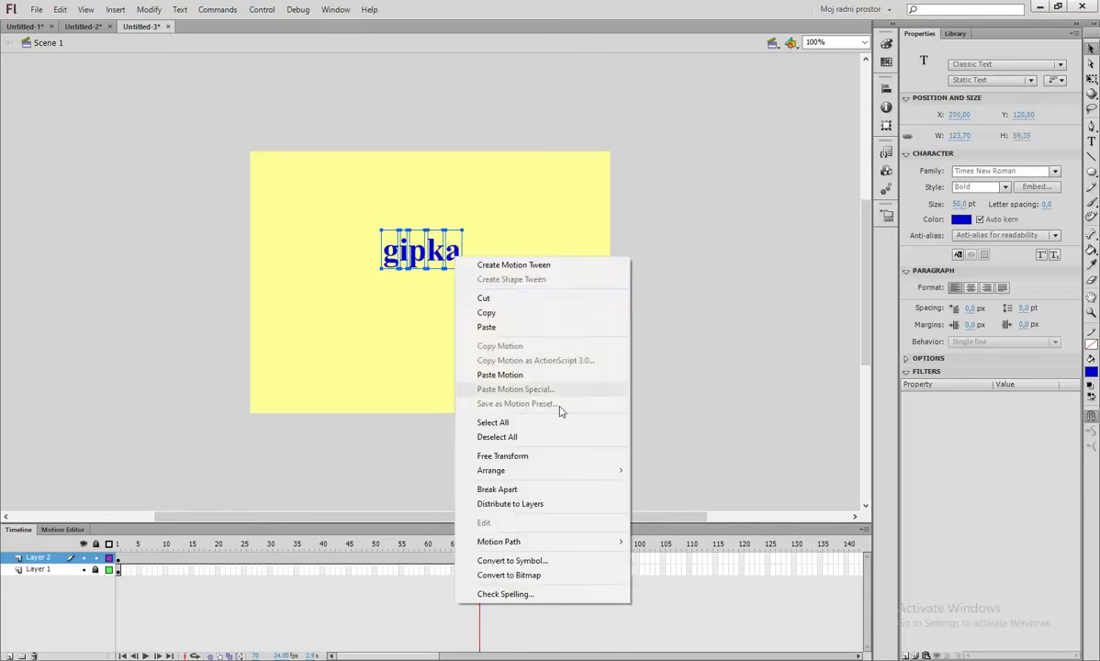
pyautogui.click(537, 492)
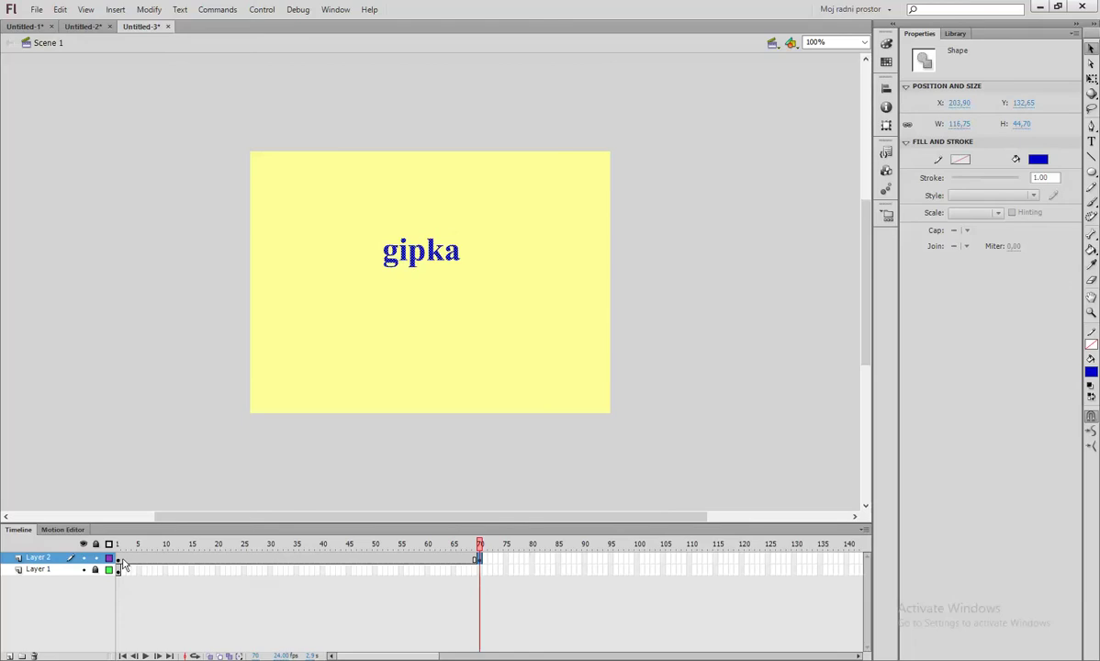
# Step: Create a shape tween on Layer 2 between frames 1 and 70 and scrub the timeline to preview the morph
pyautogui.click(349, 562)
pyautogui.rightClick(349, 561)
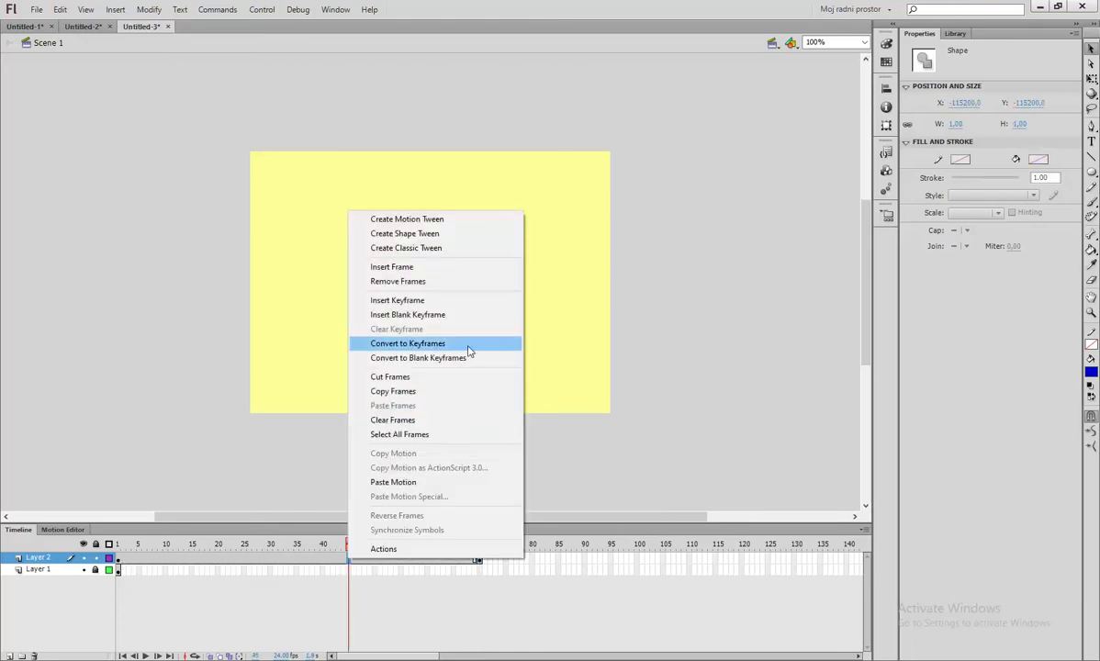
pyautogui.click(429, 235)
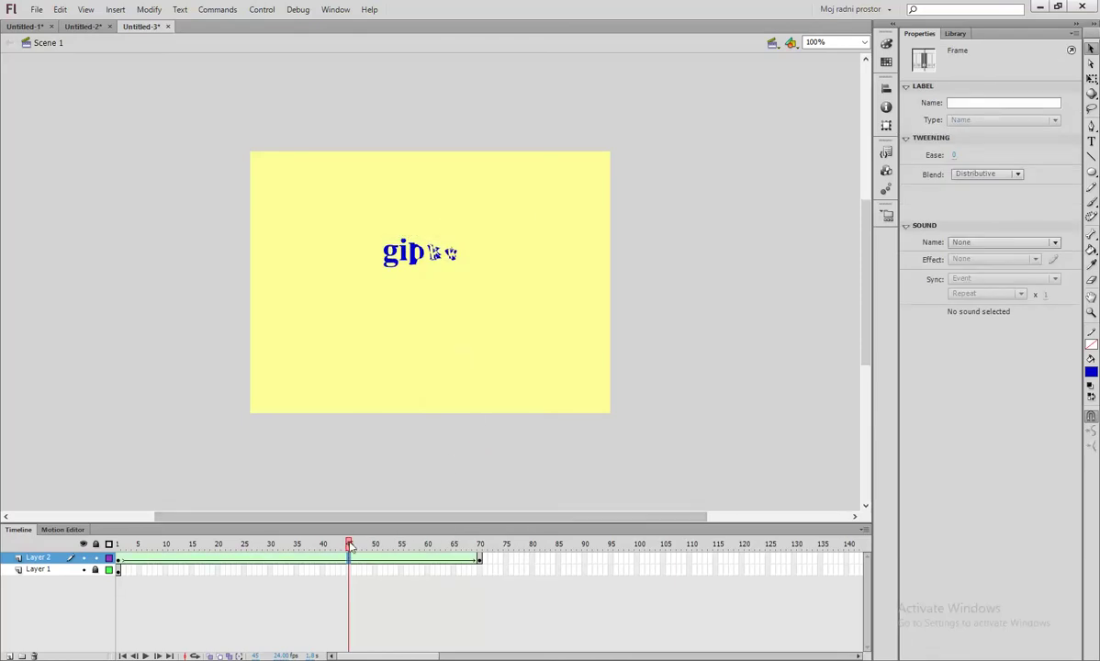
pyautogui.moveTo(350, 547); pyautogui.dragTo(255, 550)
pyautogui.moveTo(348, 549); pyautogui.dragTo(484, 561)
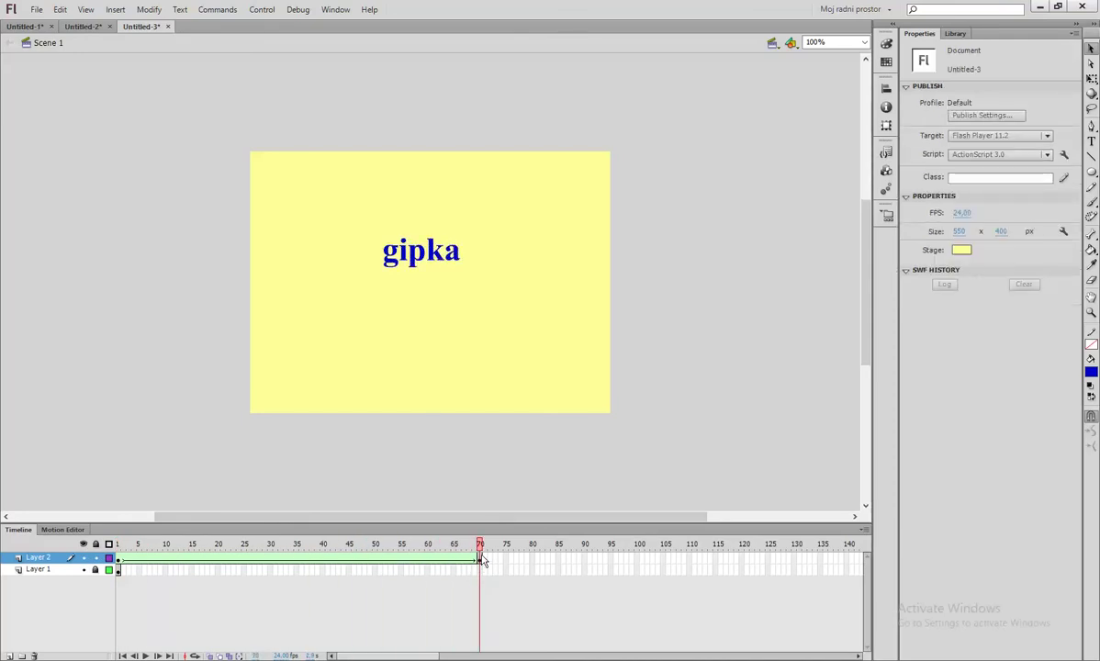
# Step: Add a new layer above Layer 2 and insert a keyframe at its frame 70
pyautogui.click(10, 656)
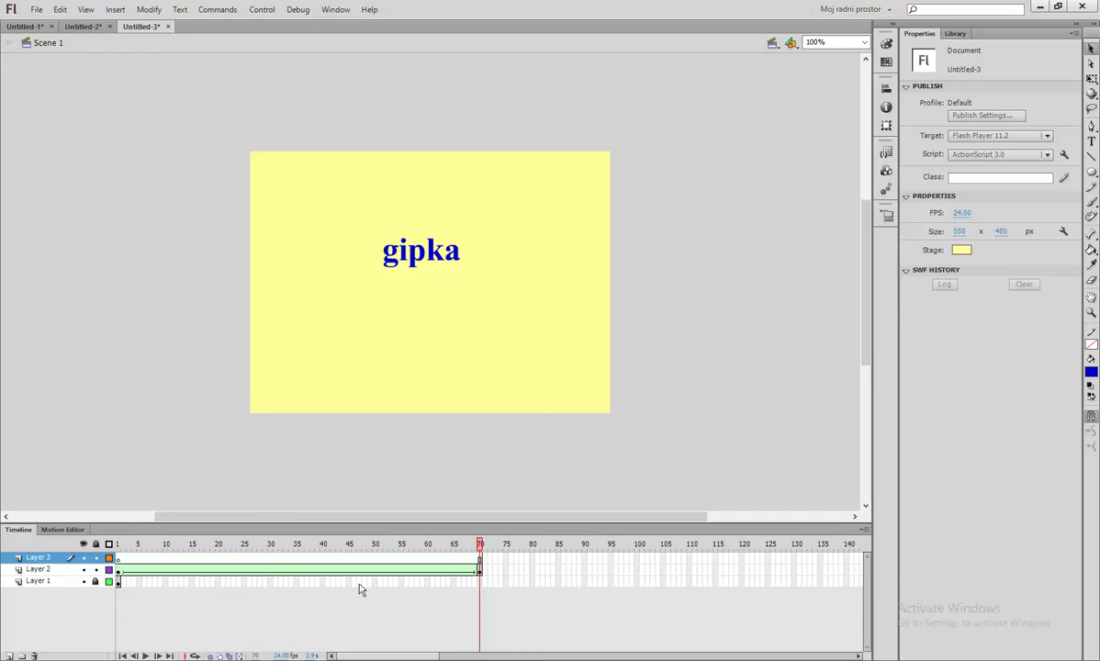
pyautogui.click(480, 559)
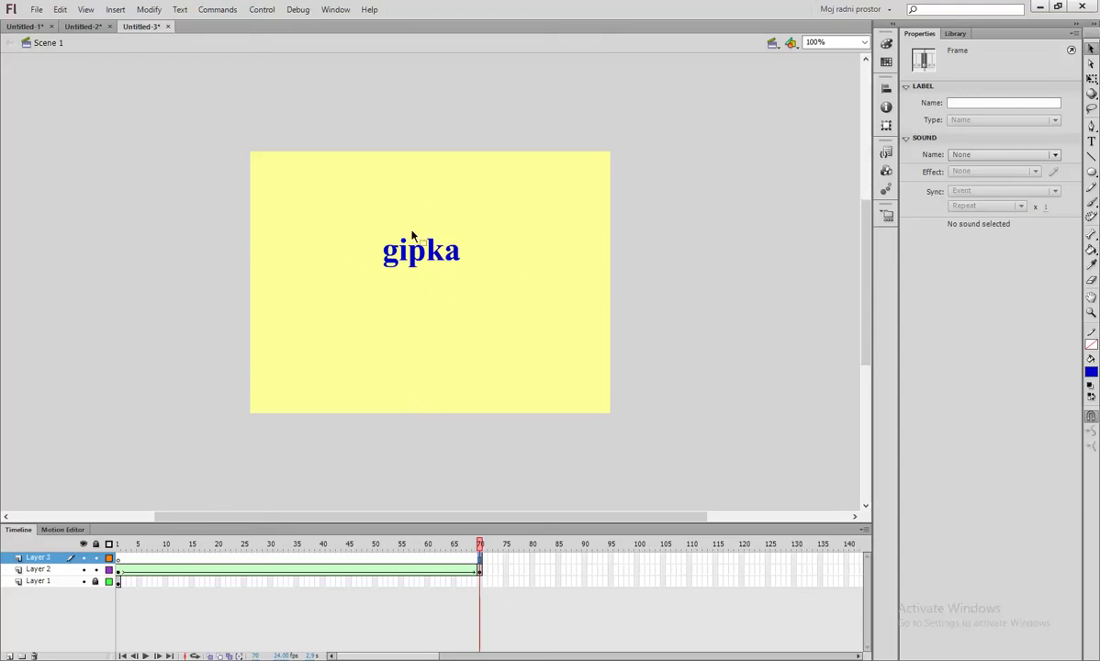
pyautogui.rightClick(479, 561)
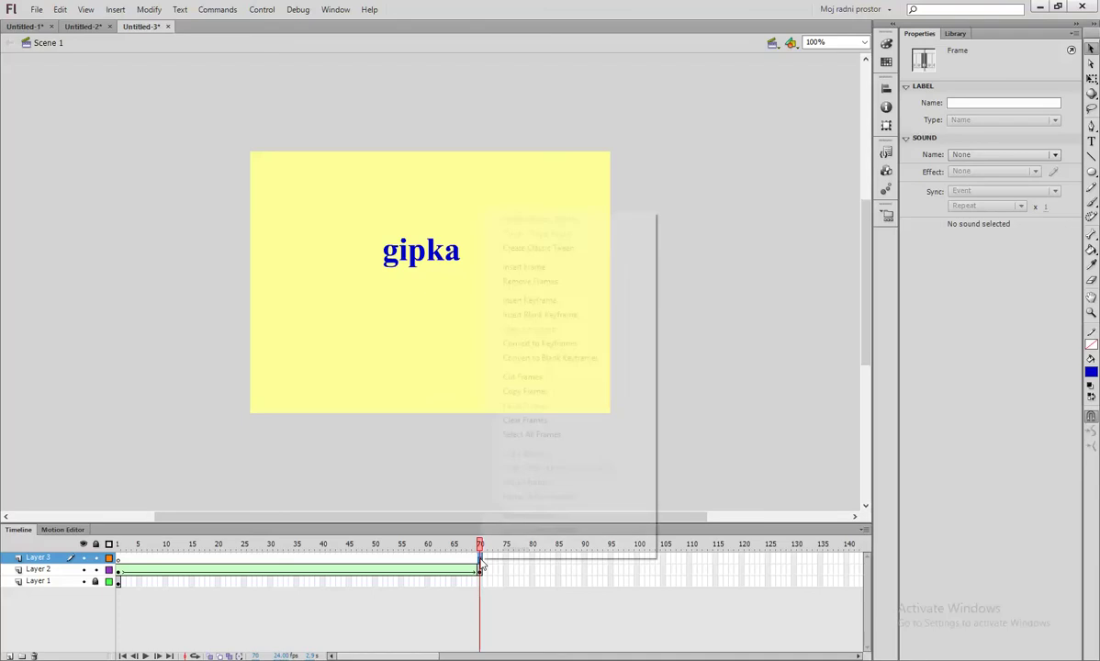
pyautogui.click(568, 301)
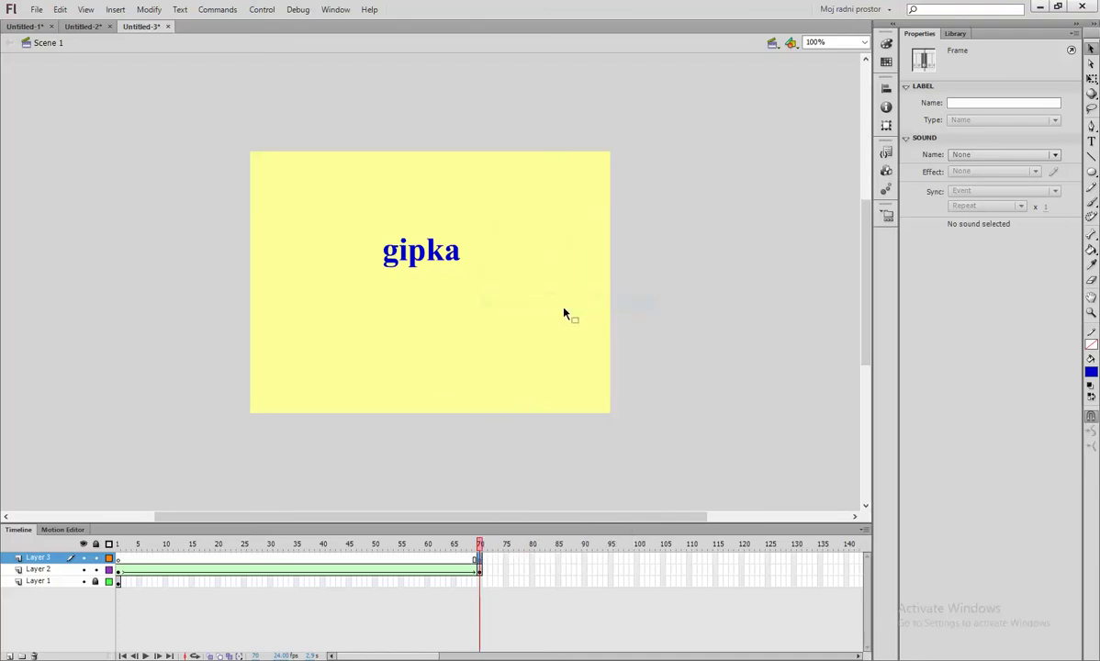
# Step: With the Text tool active, switch to the browser and copy the word "hleb" from the list under the first rule
pyautogui.click(1091, 142)
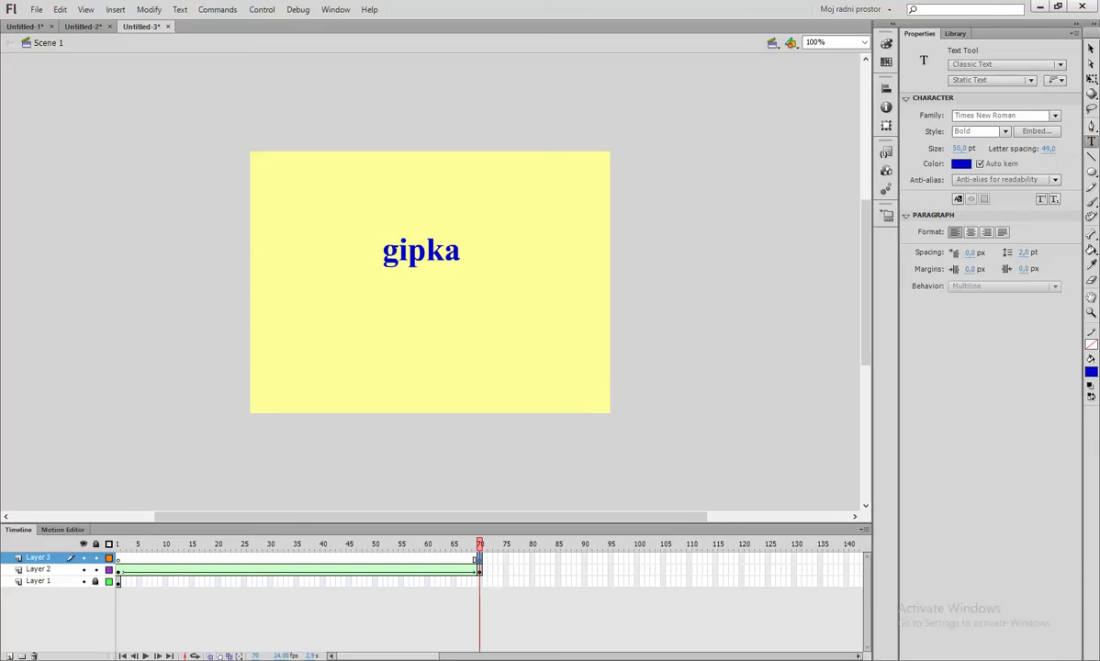
pyautogui.hotkey('alt', 'Tab')
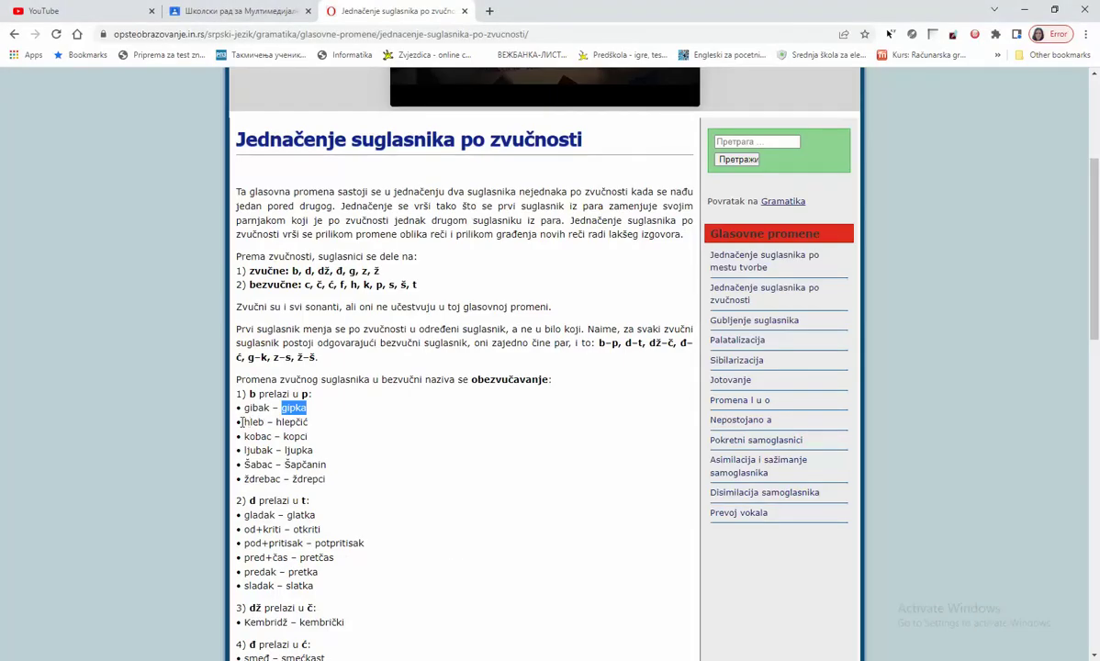
pyautogui.click(260, 420)
pyautogui.moveTo(245, 422); pyautogui.dragTo(268, 422)
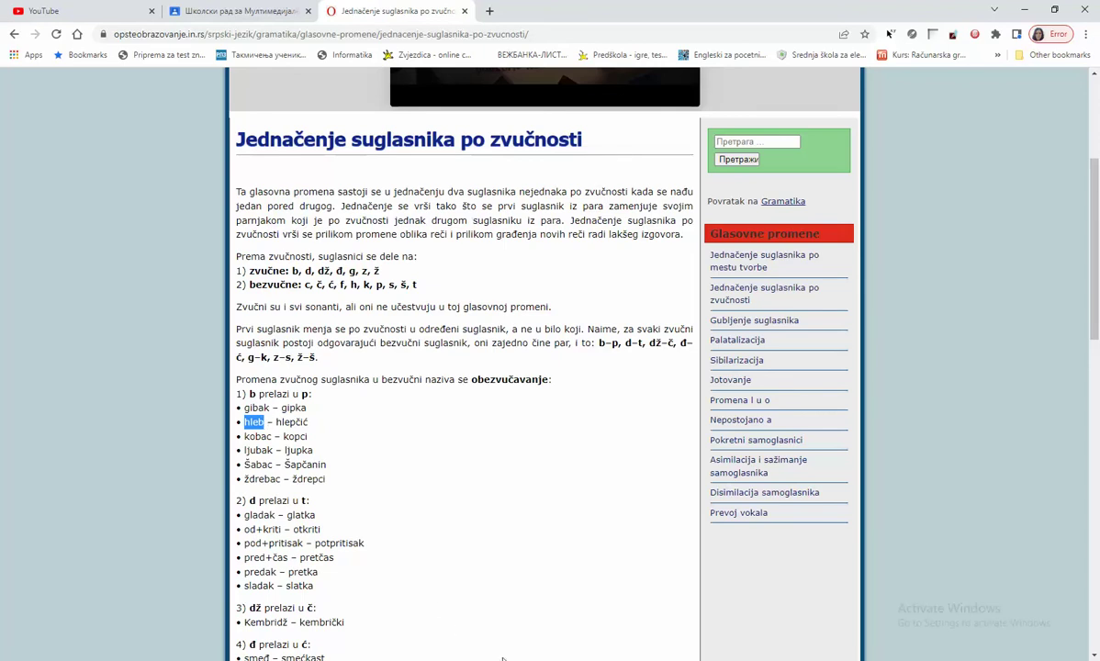
# Step: Switch to Flash and add the copied word, edited to "hljeb", as text on Layer 3 below "gipka", at about X 198, Y 182
pyautogui.hotkey('alt', 'Tab')
pyautogui.click(392, 287)
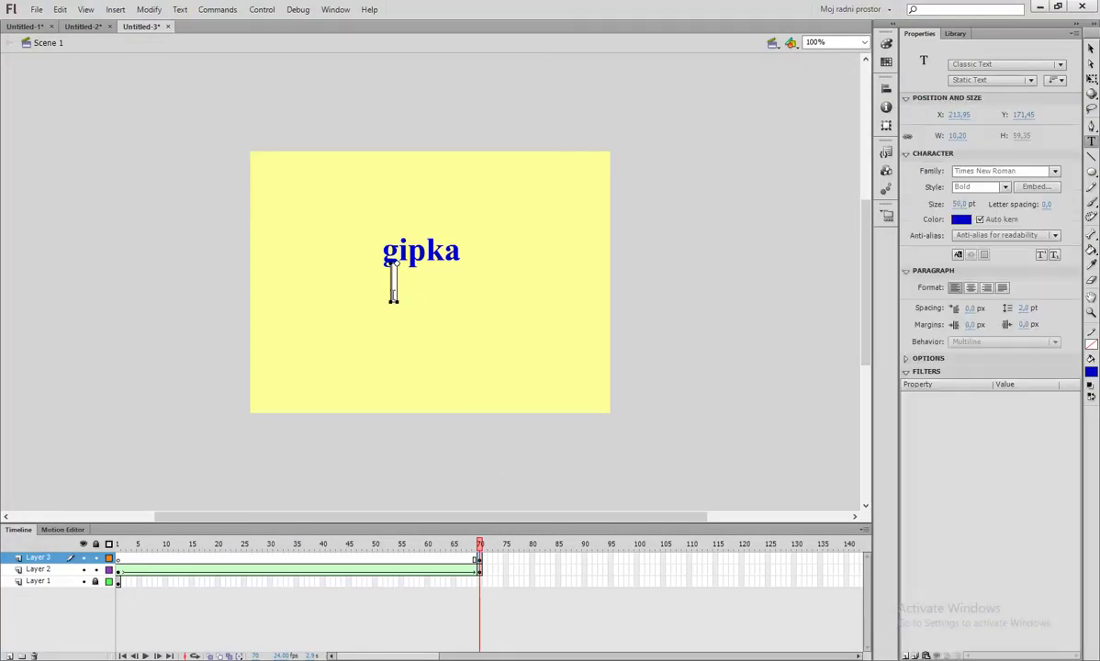
pyautogui.hotkey('ctrl', 'v')
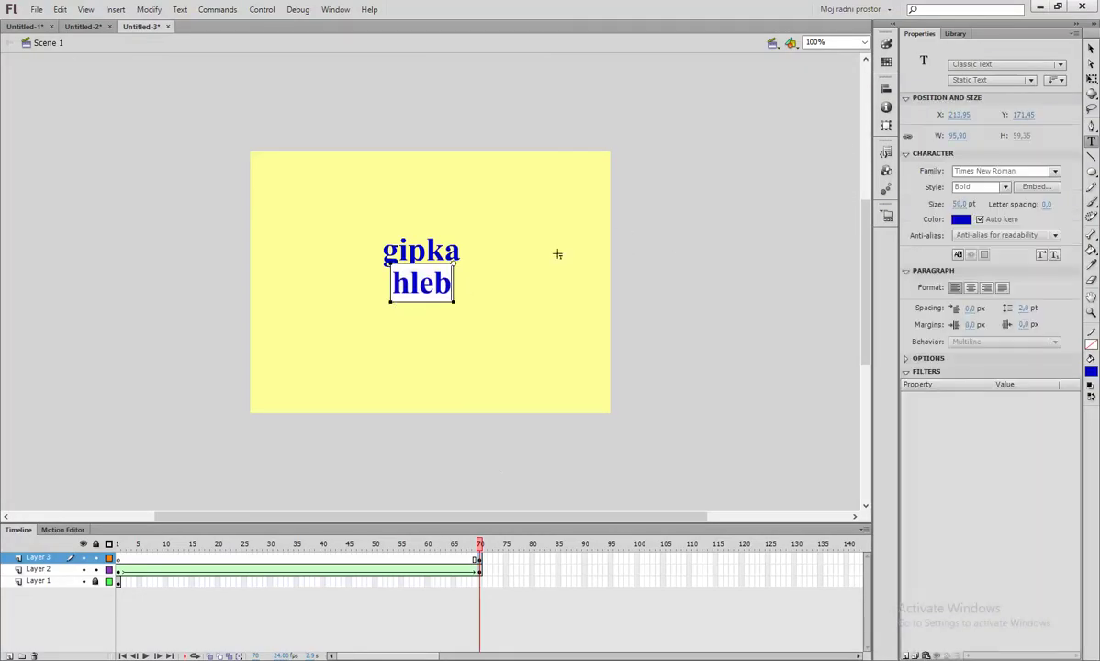
pyautogui.click(413, 284)
pyautogui.write('j')
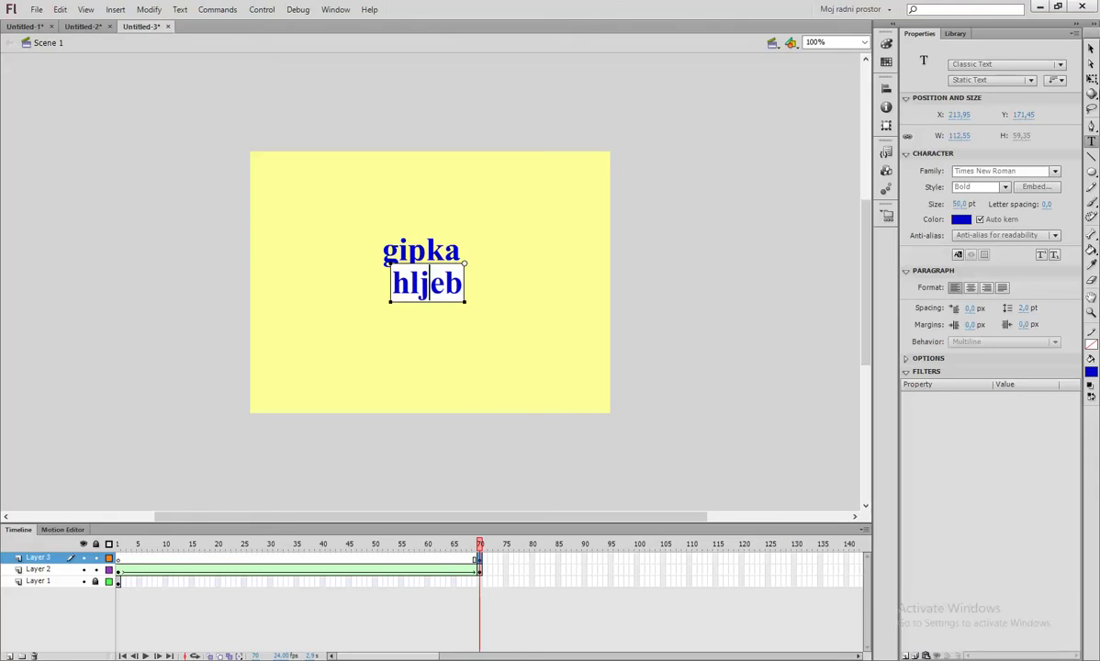
pyautogui.press('Escape')
pyautogui.moveTo(445, 292); pyautogui.dragTo(424, 306)
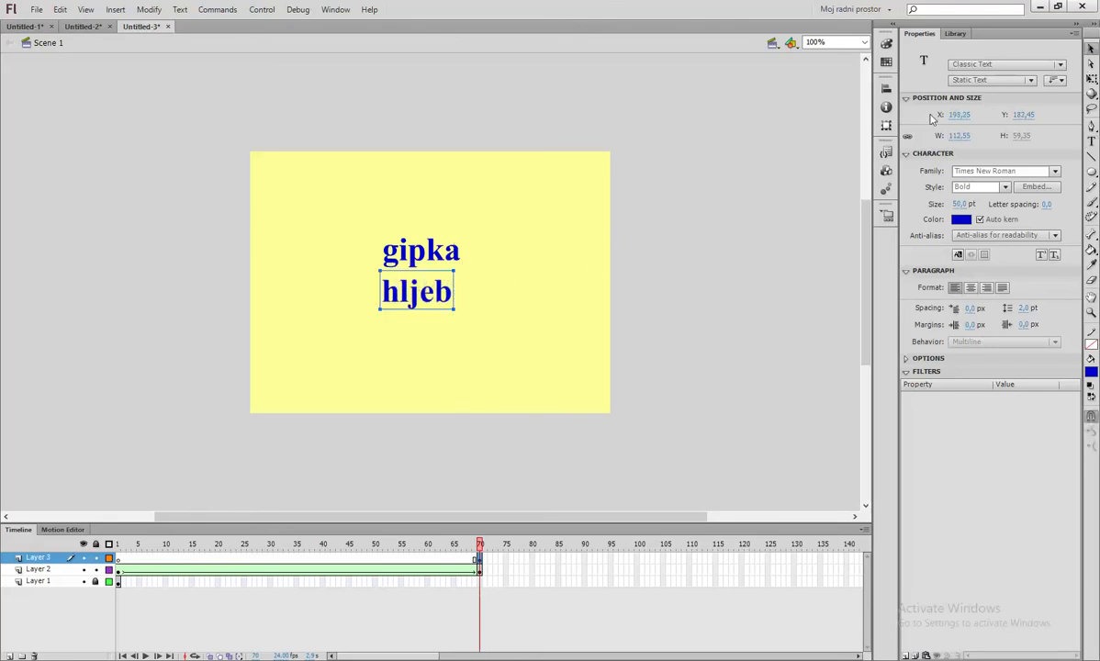
# Step: Position the "hljeb" text at X 200, Y 180
pyautogui.click(960, 115)
pyautogui.write('200')
pyautogui.press('Return')
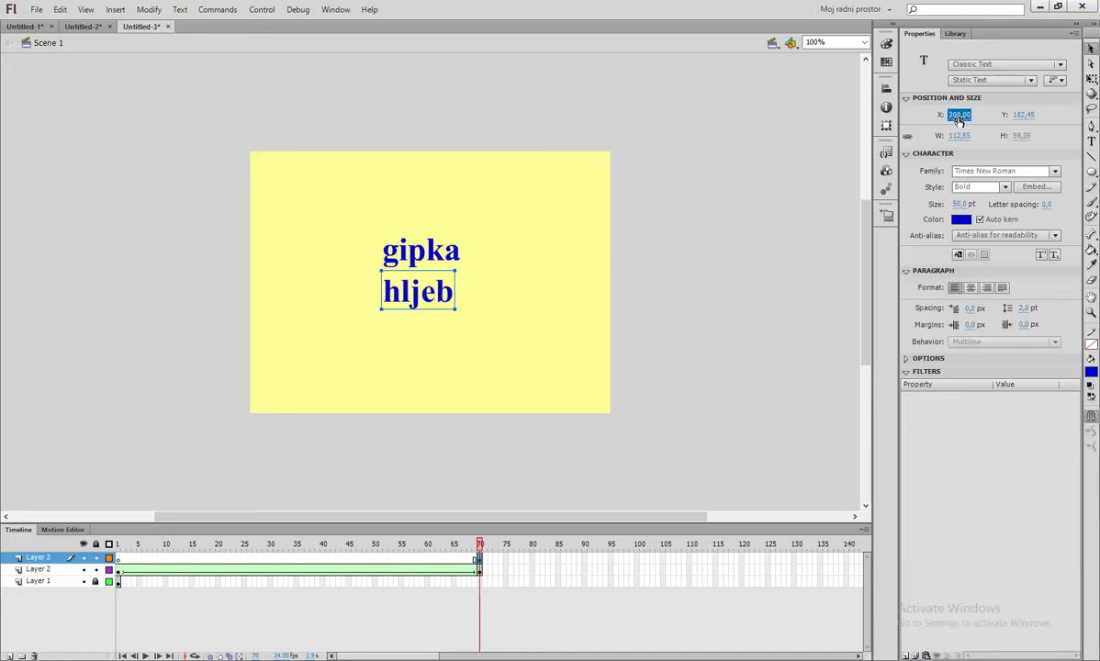
pyautogui.press('Tab')
pyautogui.write('180')
pyautogui.press('Return')
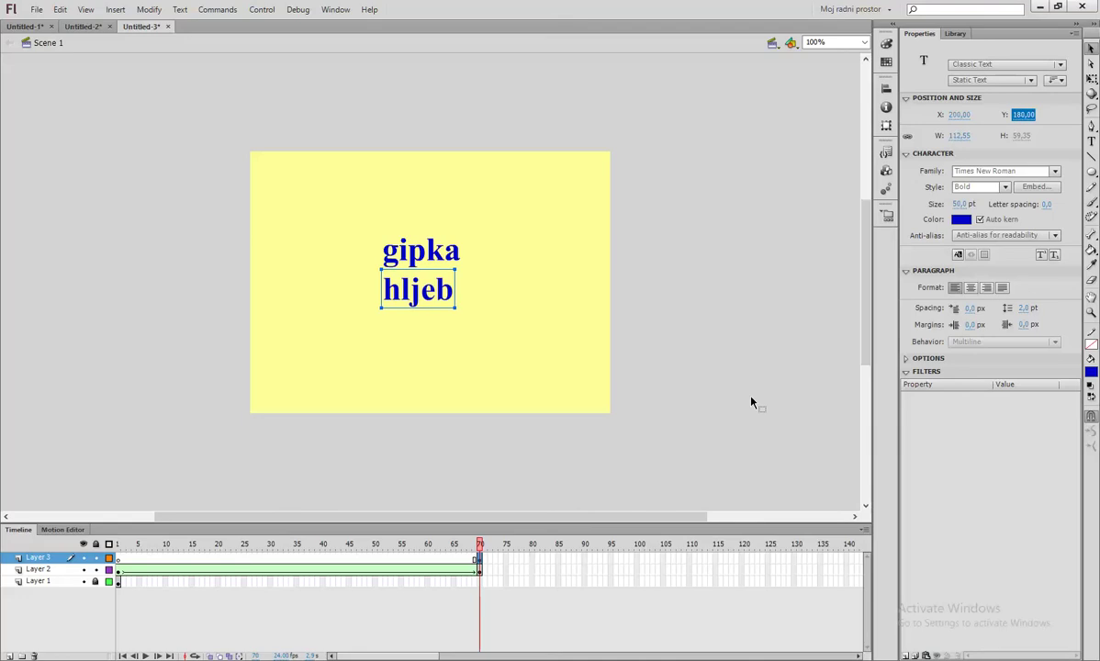
# Step: Break the "hljeb" text apart twice, first into letters and then into shapes
pyautogui.rightClick(434, 291)
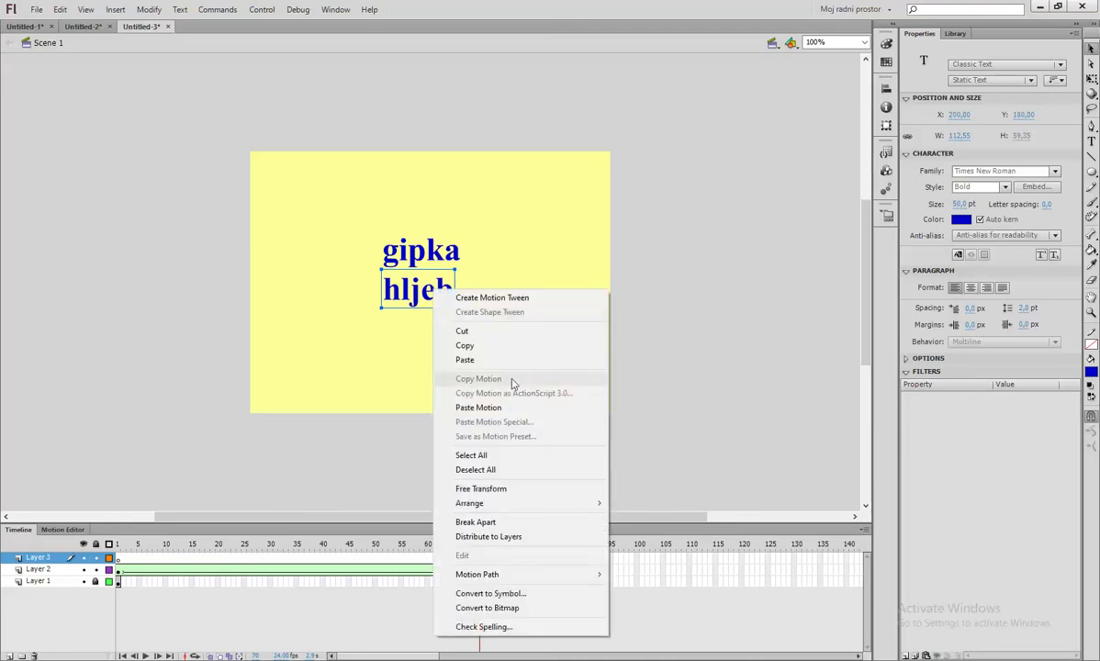
pyautogui.click(513, 528)
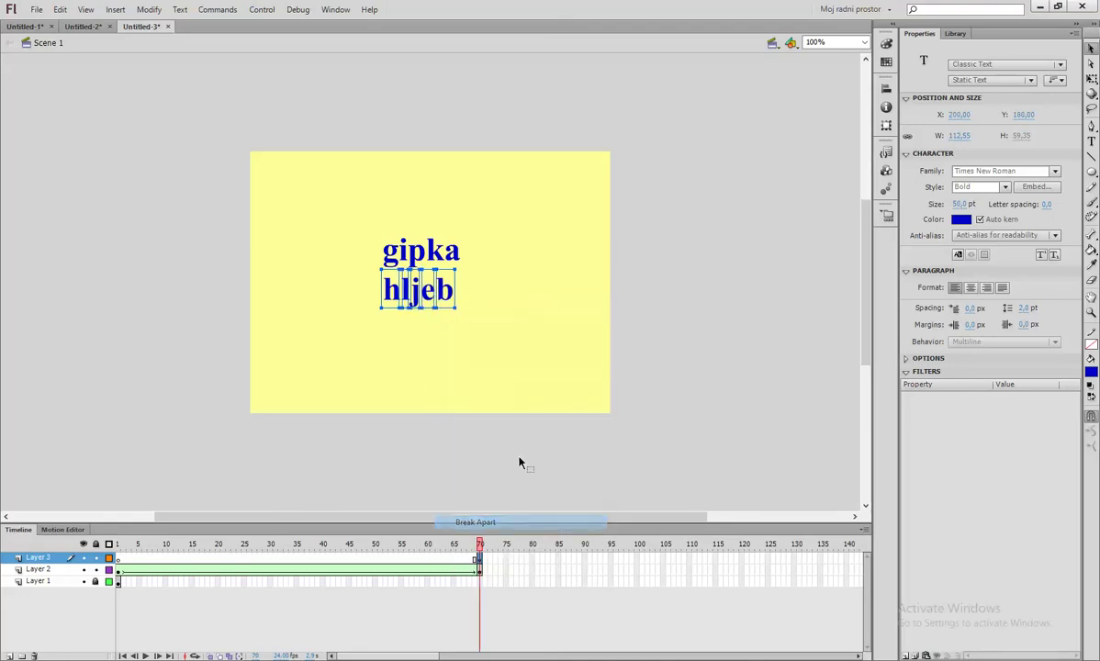
pyautogui.rightClick(442, 287)
pyautogui.click(513, 520)
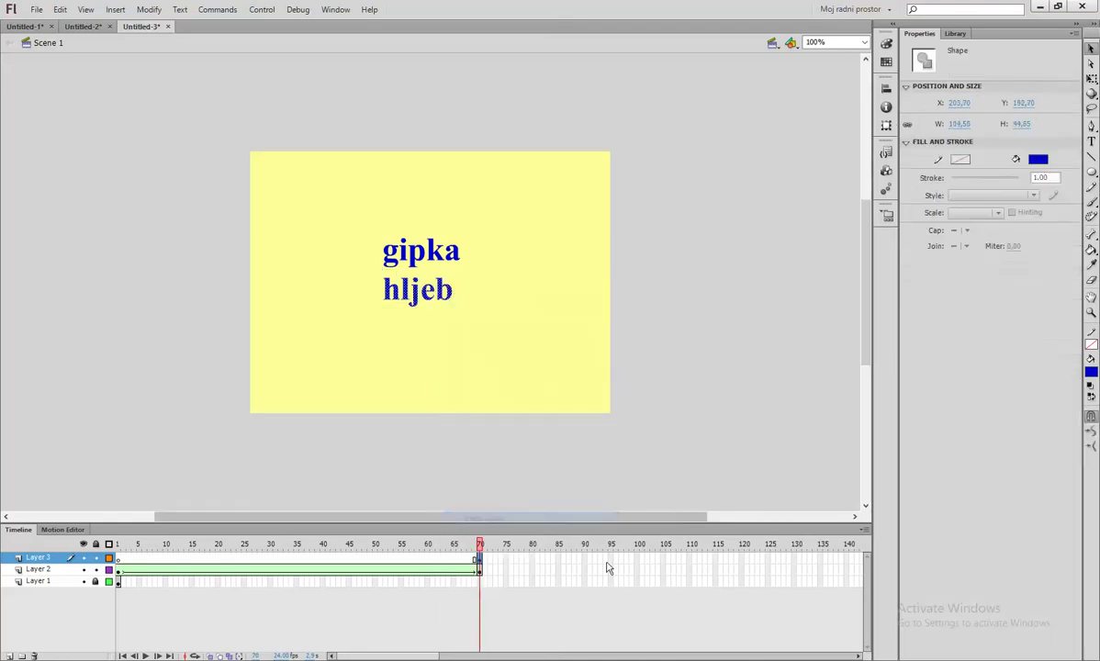
# Step: Insert a blank keyframe at frame 140 of Layer 3
pyautogui.click(847, 560)
pyautogui.rightClick(847, 561)
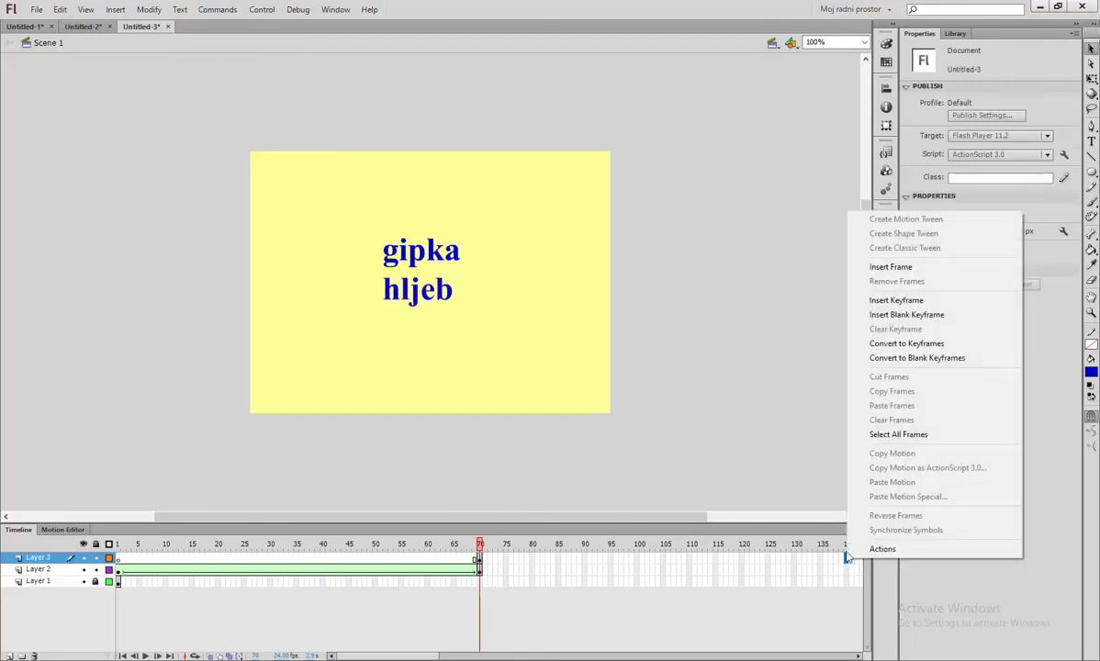
pyautogui.click(906, 314)
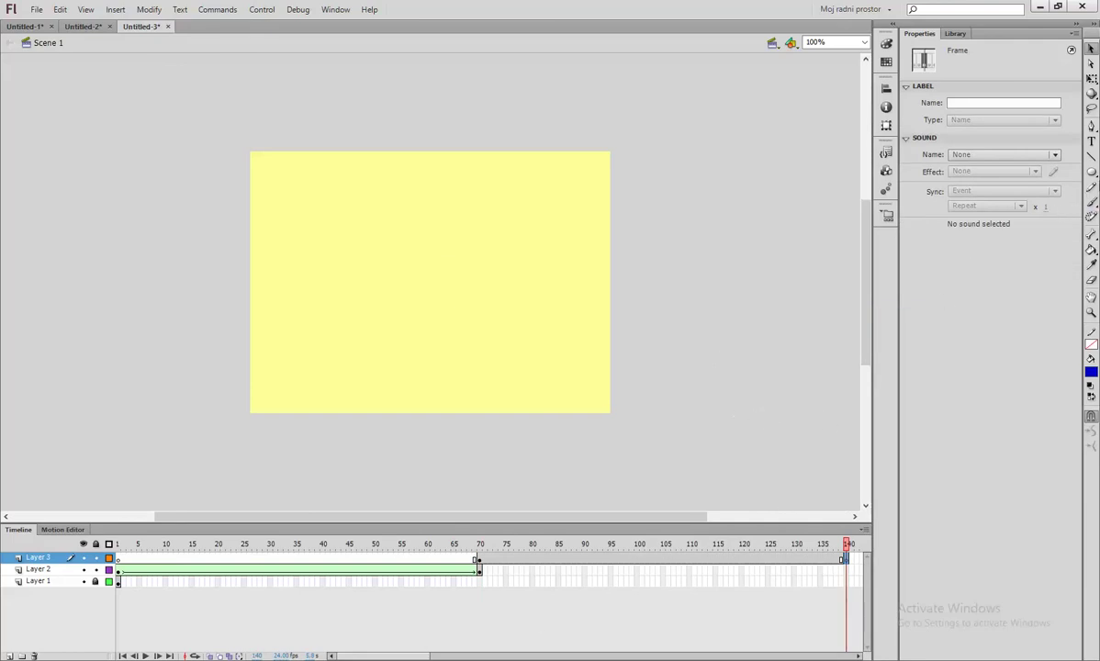
# Step: With the Text tool active, switch to the browser and copy the word "hlepčić" from the first rule's list
pyautogui.click(1091, 141)
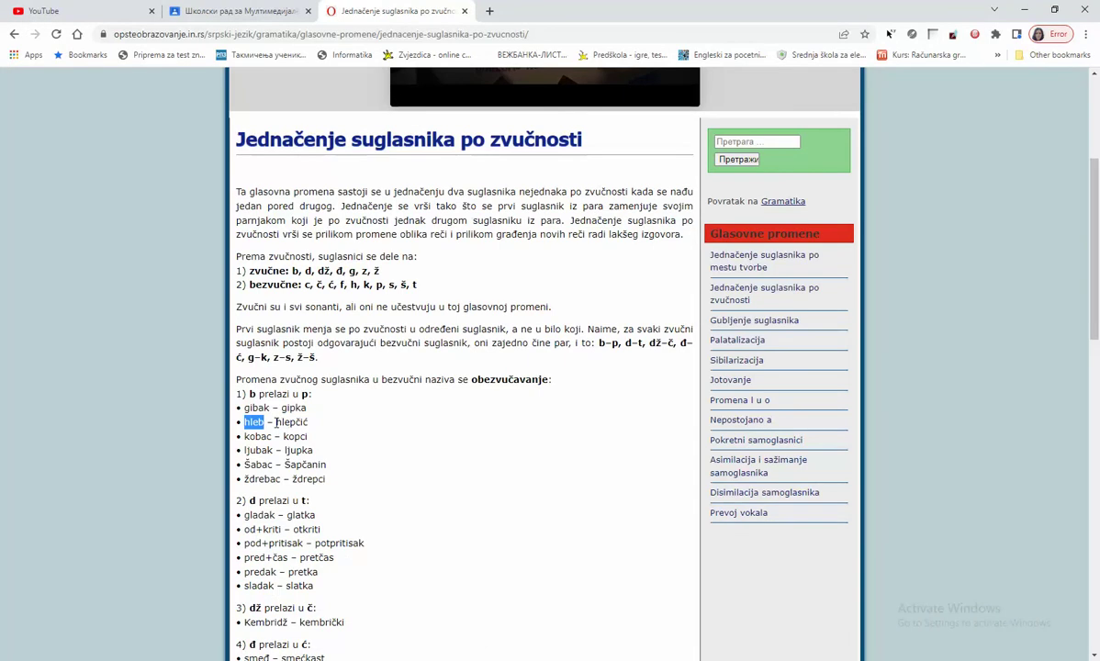
pyautogui.moveTo(277, 421); pyautogui.dragTo(310, 421)
pyautogui.hotkey('ctrl', 'c')
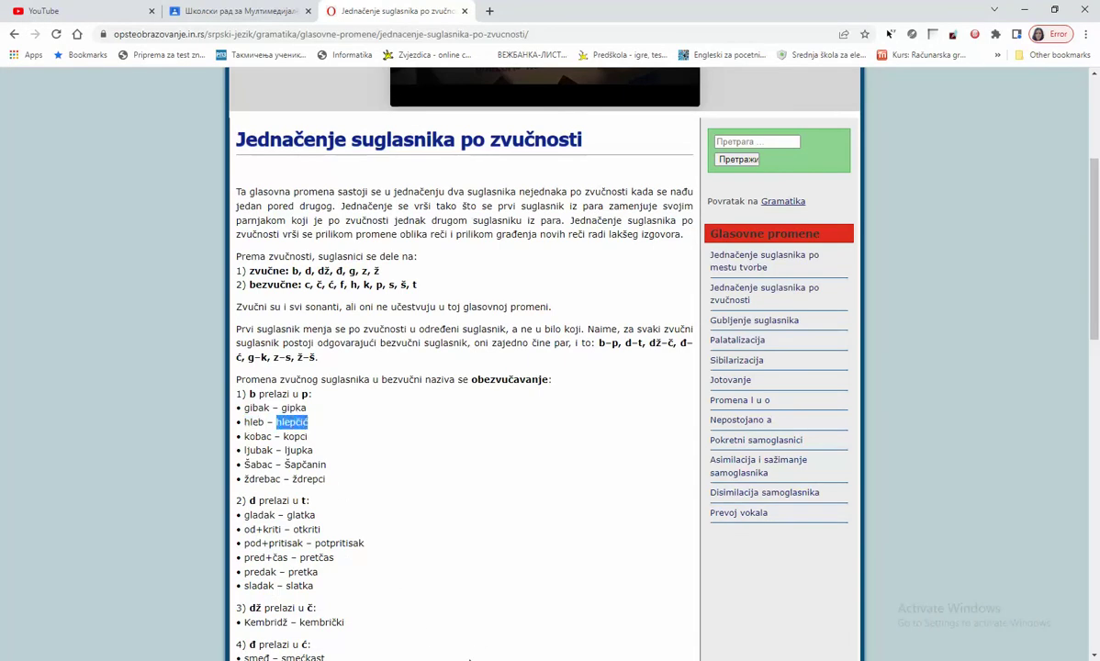
# Step: Switch to Flash and add the copied word, edited to "hljepčić", as text on Layer 3 at about X 213, Y 143
pyautogui.hotkey('alt', 'Tab')
pyautogui.click(392, 262)
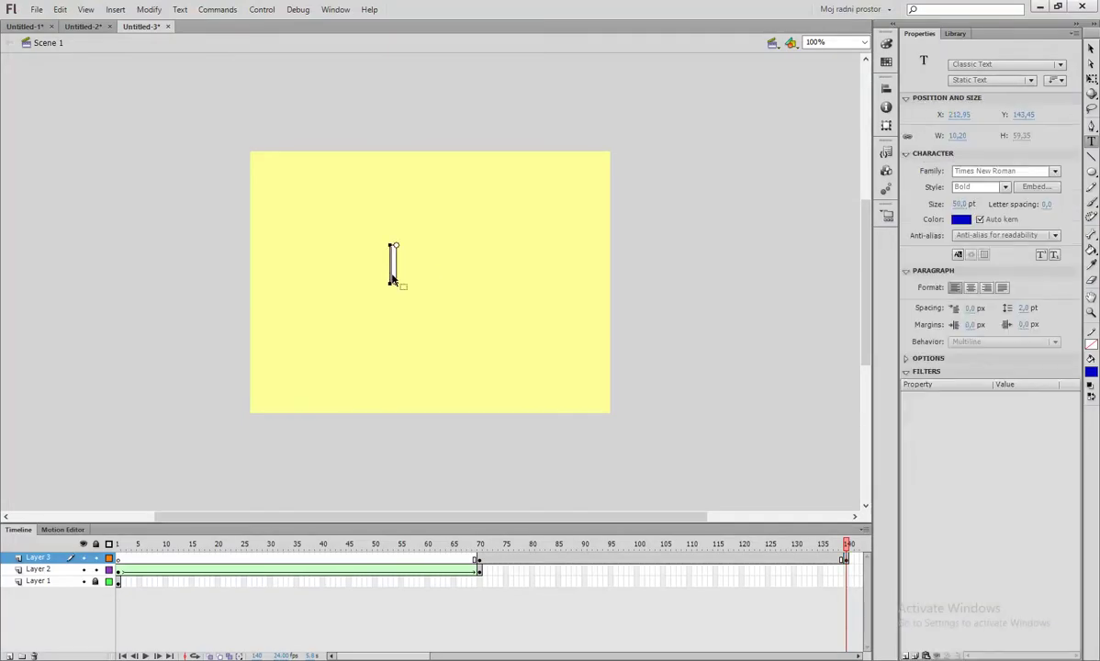
pyautogui.hotkey('ctrl', 'v')
pyautogui.click(418, 265)
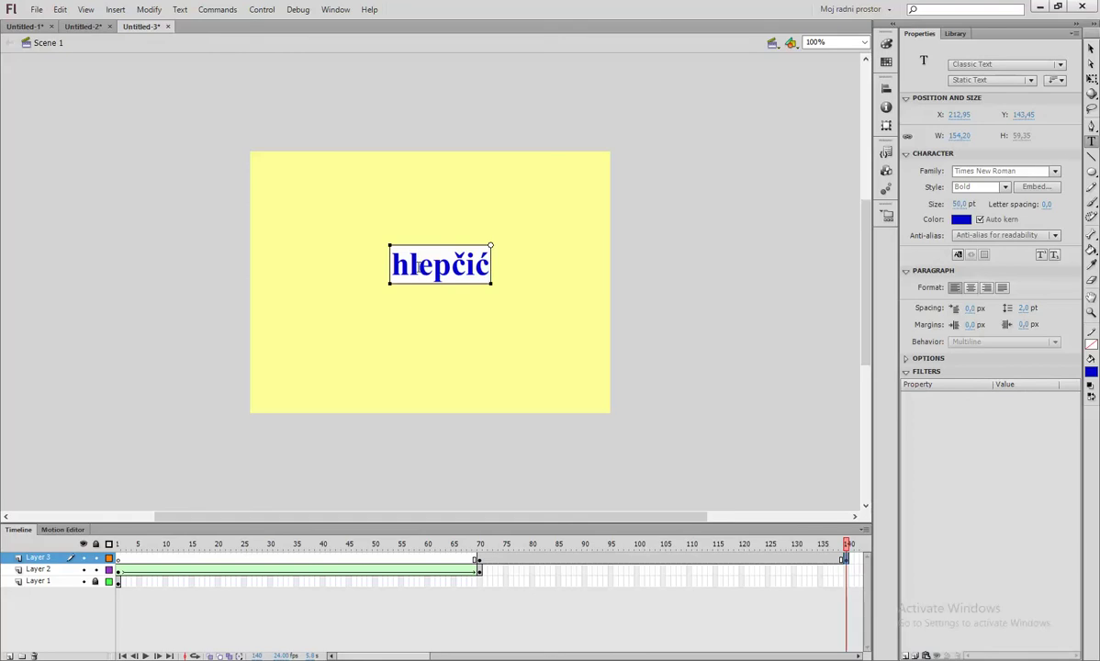
pyautogui.write('j')
pyautogui.press('Escape')
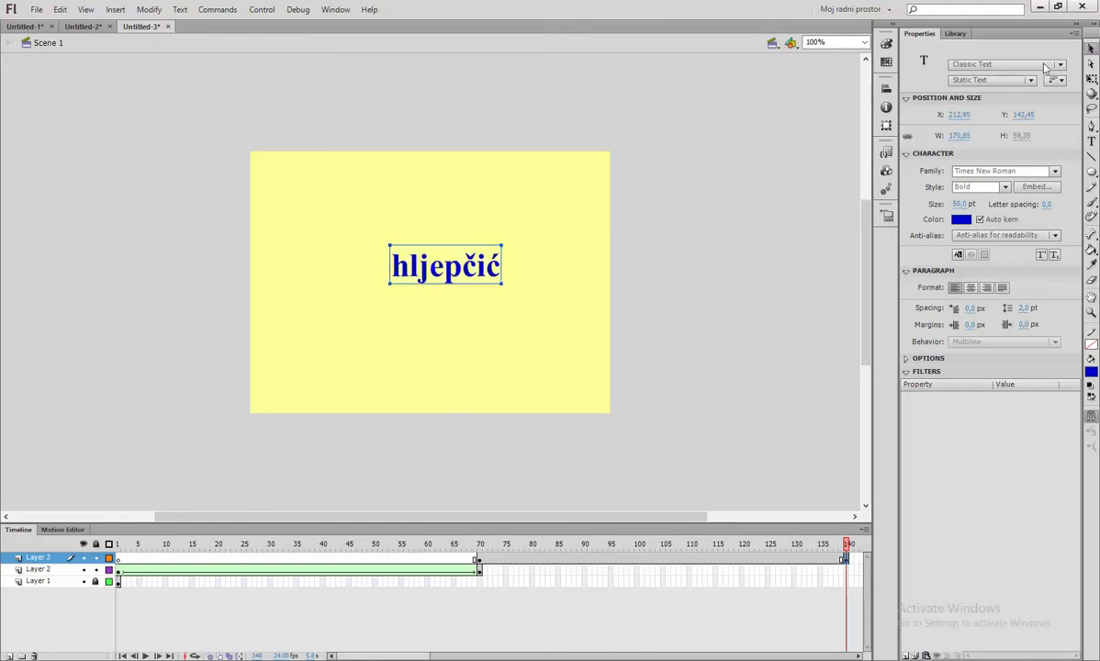
# Step: Position the "hljepčić" text at X 200, Y 180
pyautogui.click(960, 113)
pyautogui.write('200')
pyautogui.press('Return')
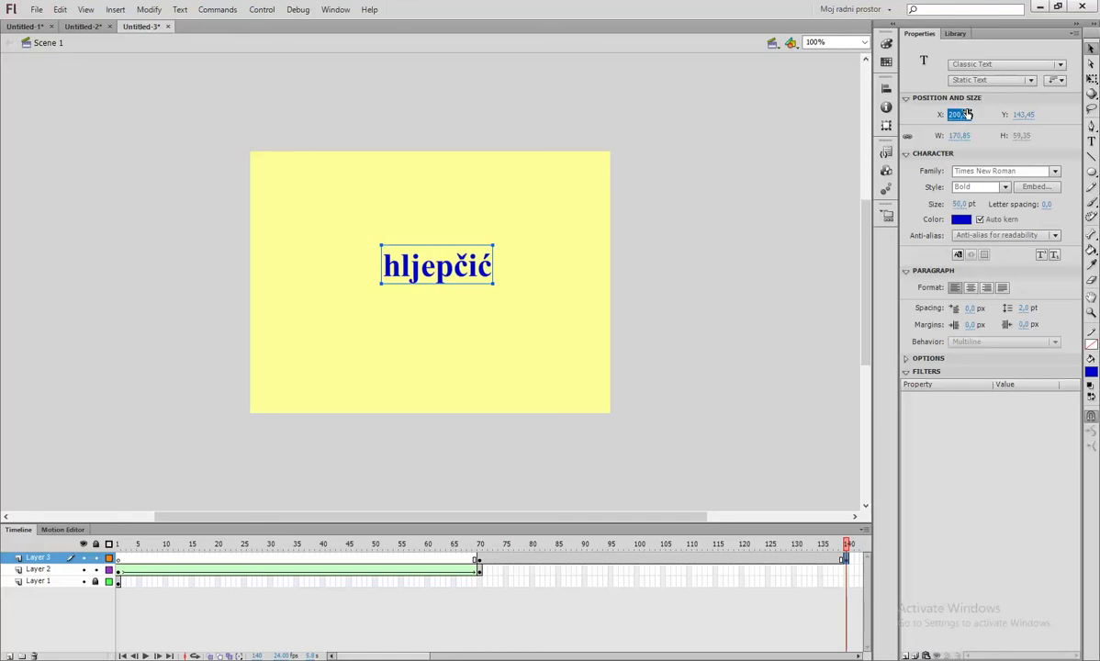
pyautogui.click(1017, 115)
pyautogui.write('180')
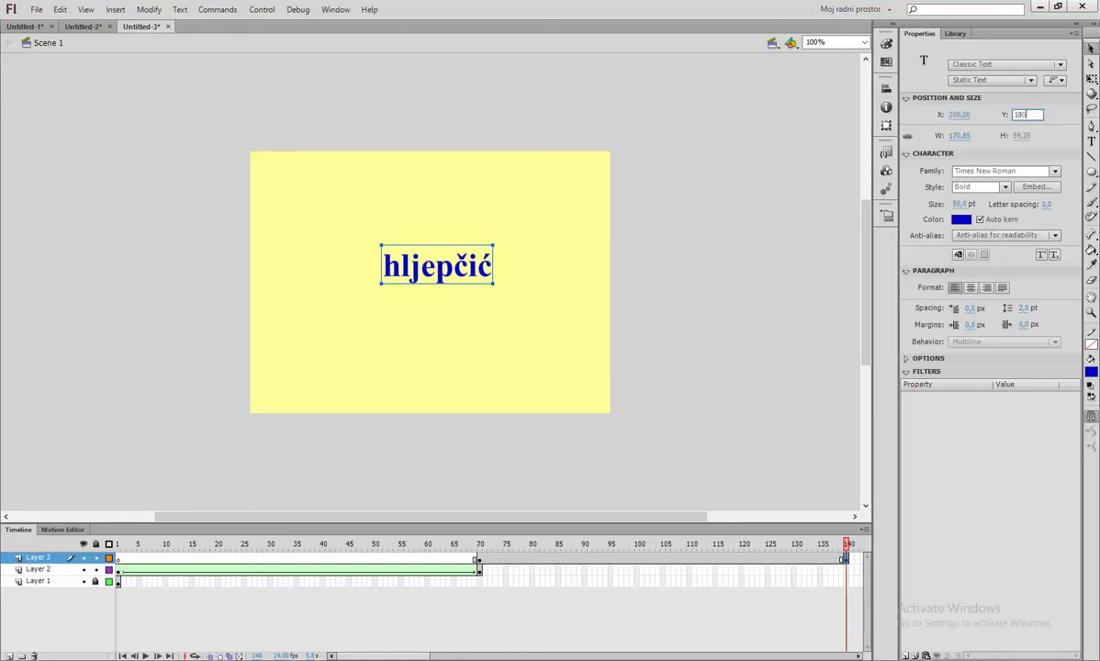
pyautogui.press('Return')
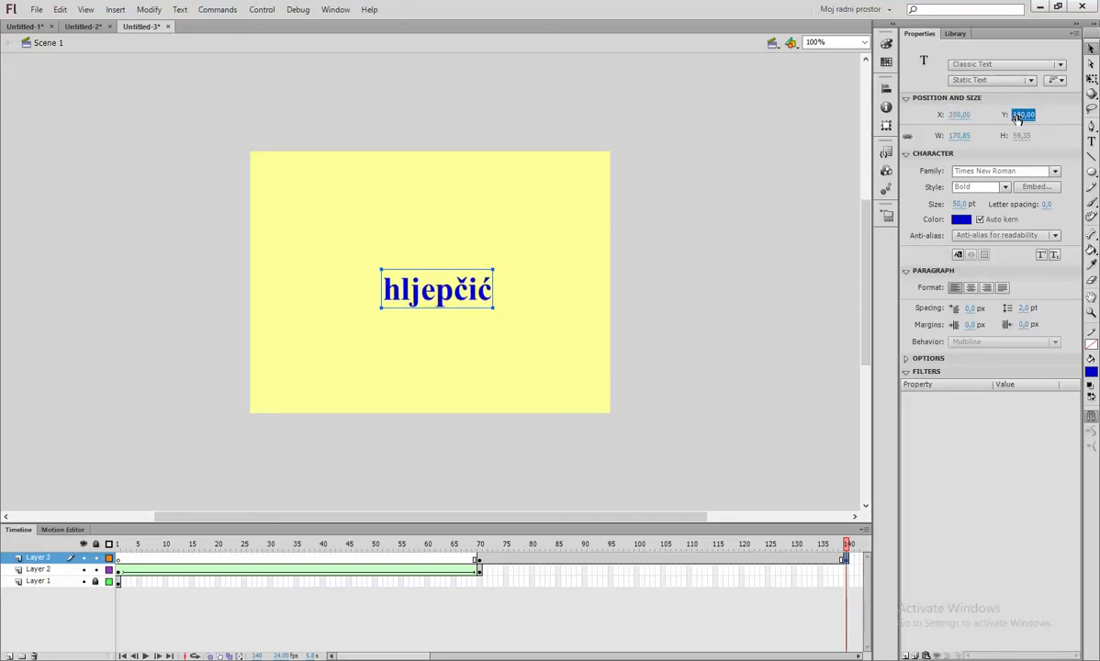
# Step: Break the "hljepčić" text apart twice, first into letters and then into shapes
pyautogui.rightClick(465, 289)
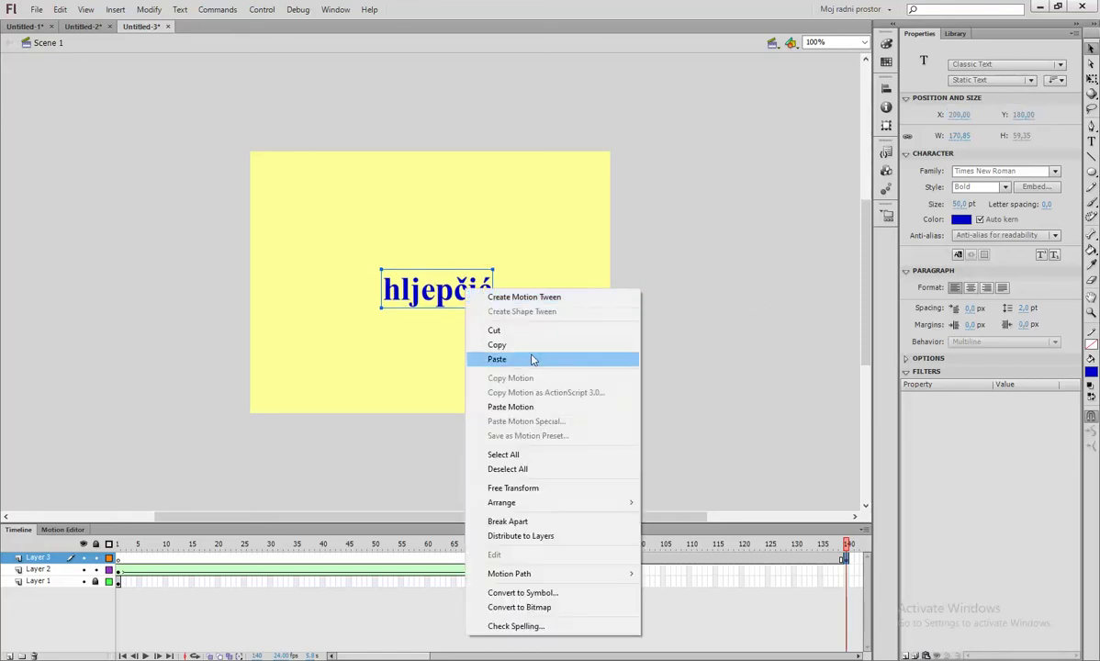
pyautogui.click(545, 528)
pyautogui.rightClick(484, 290)
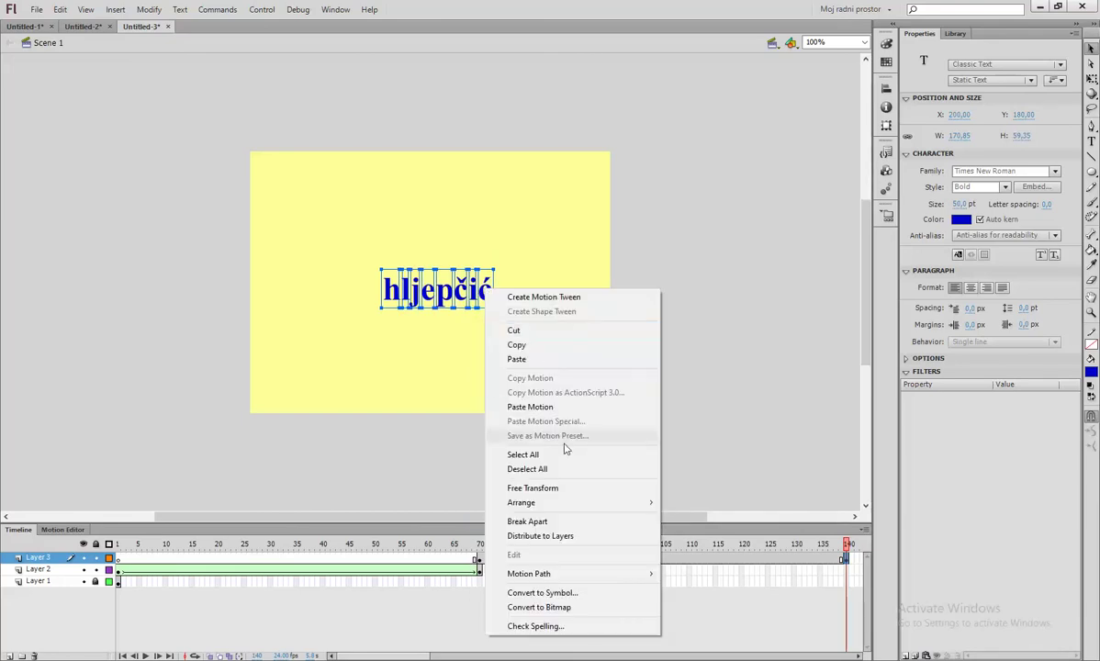
pyautogui.click(543, 522)
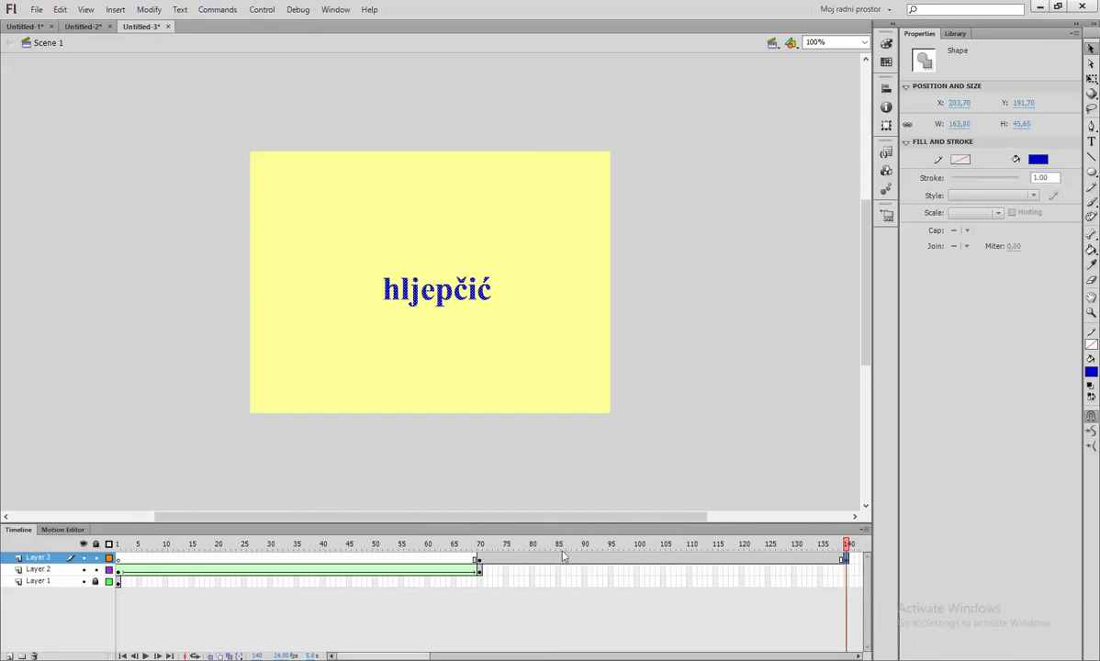
# Step: Create a shape tween on Layer 3 between frames 70 and 140 and scrub the timeline to preview the morph
pyautogui.rightClick(653, 563)
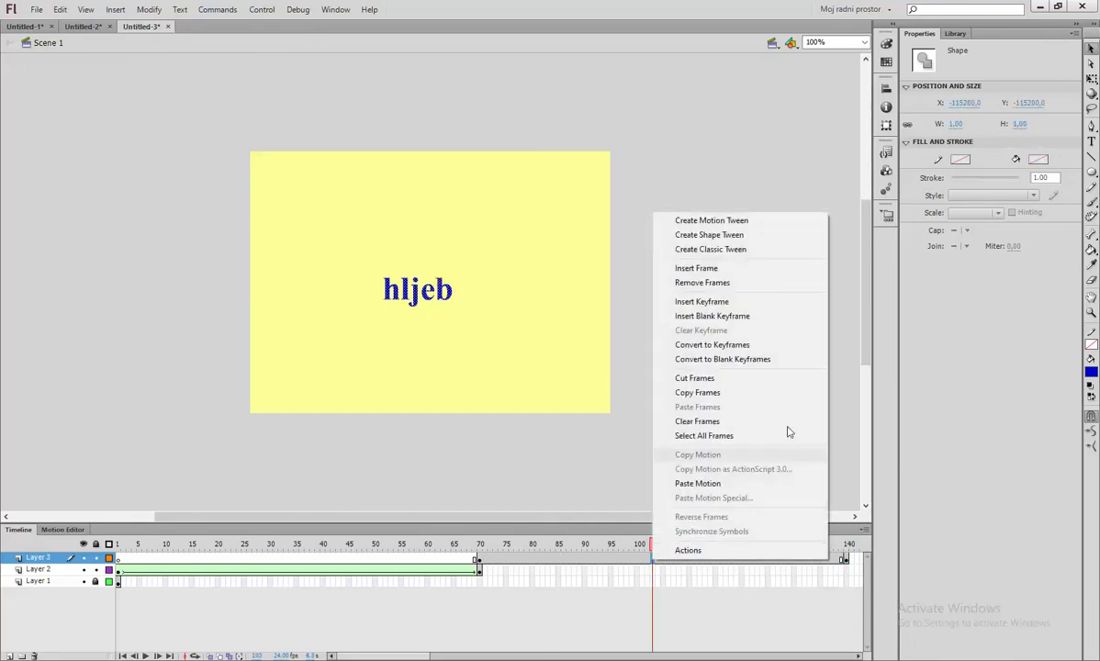
pyautogui.click(748, 238)
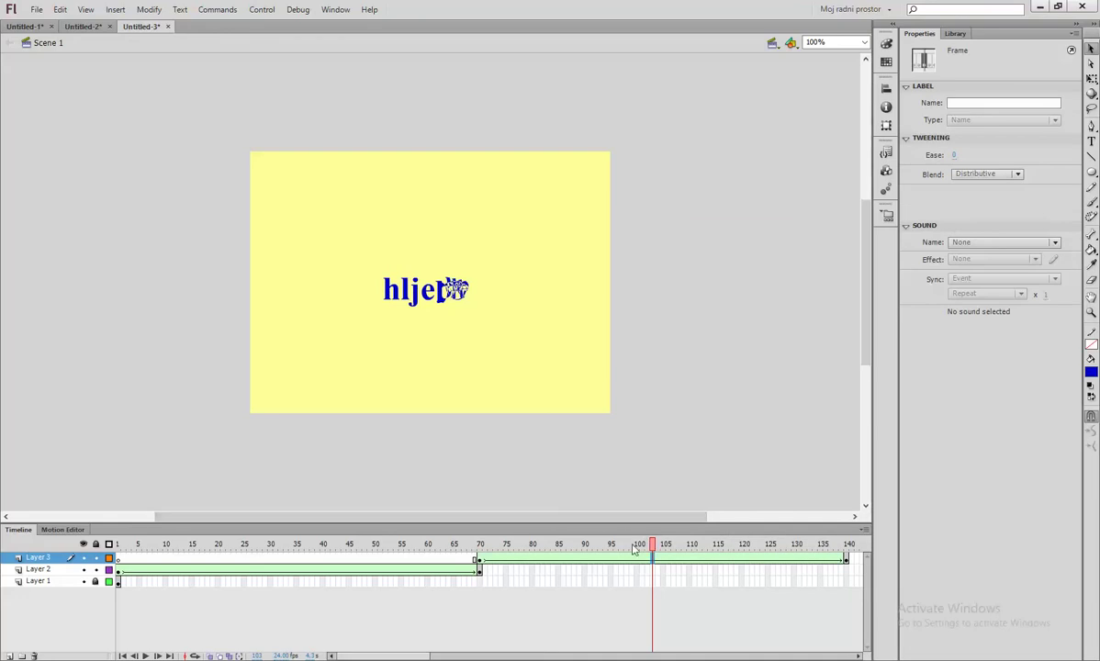
pyautogui.moveTo(633, 545); pyautogui.dragTo(847, 549)
pyautogui.click(679, 505)
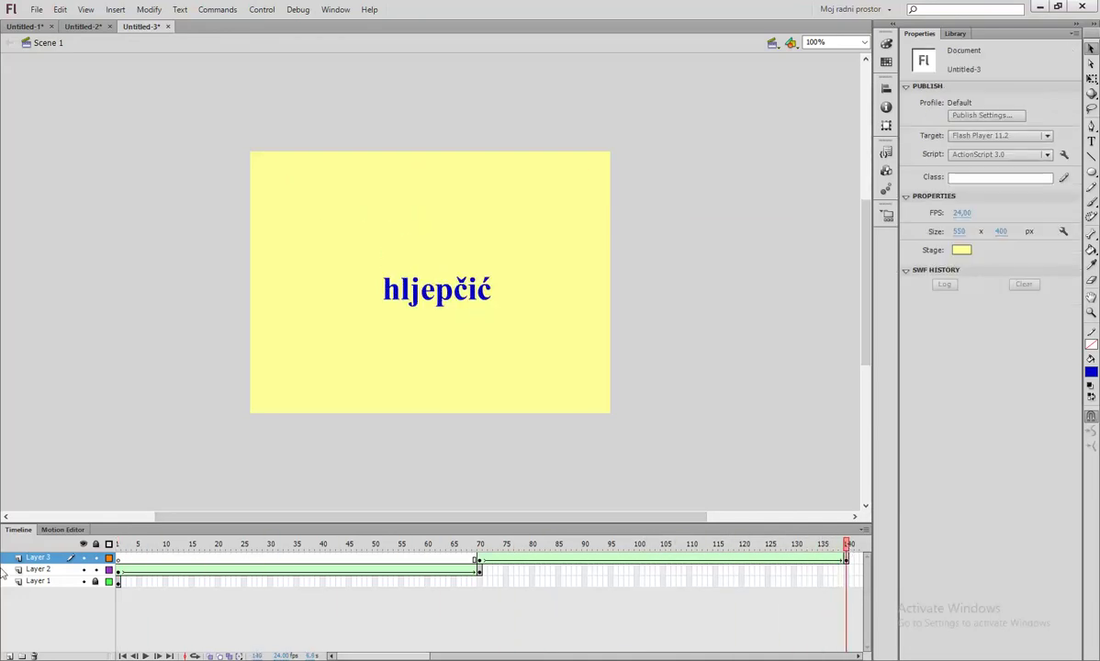
# Step: Add a new layer above Layer 3 and insert a keyframe at its frame 140
pyautogui.click(8, 656)
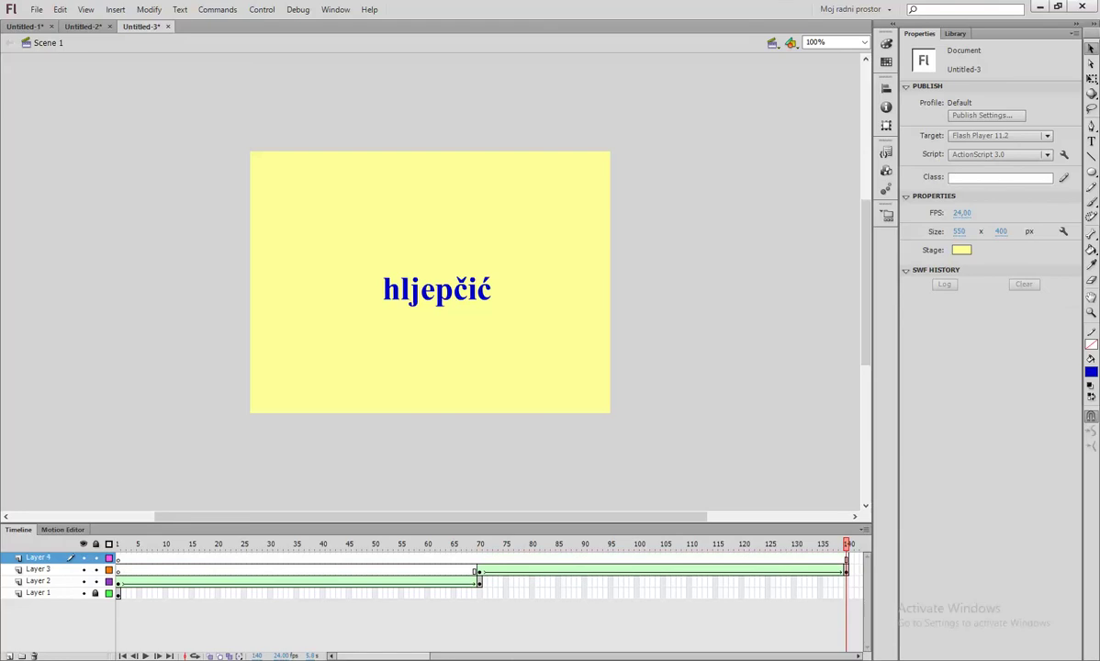
pyautogui.click(846, 558)
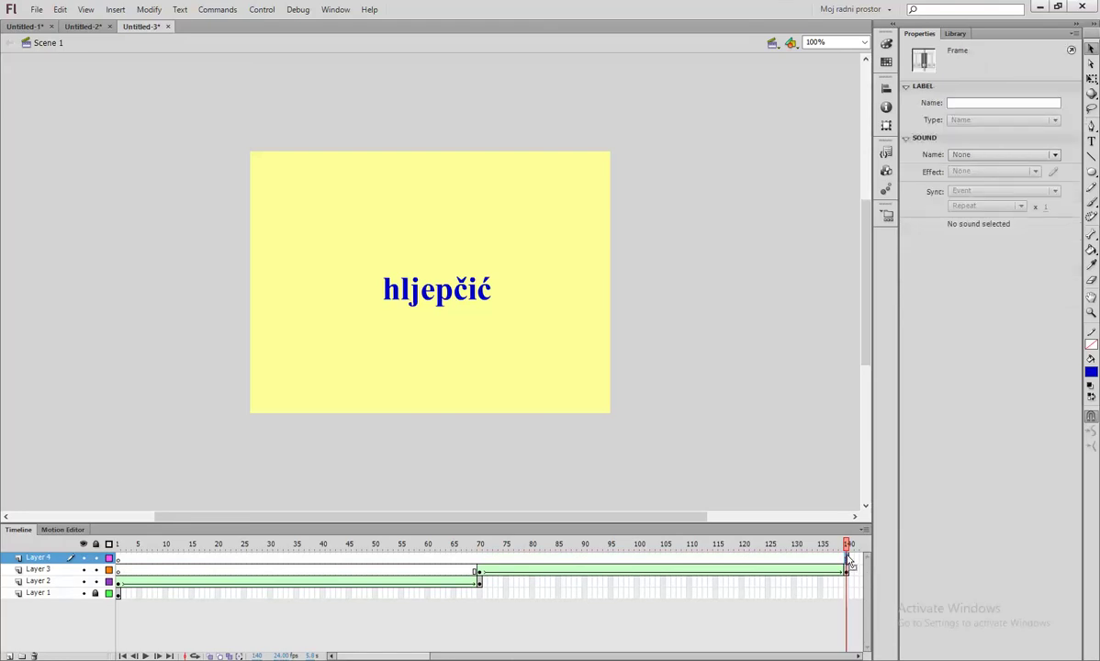
pyautogui.rightClick(846, 558)
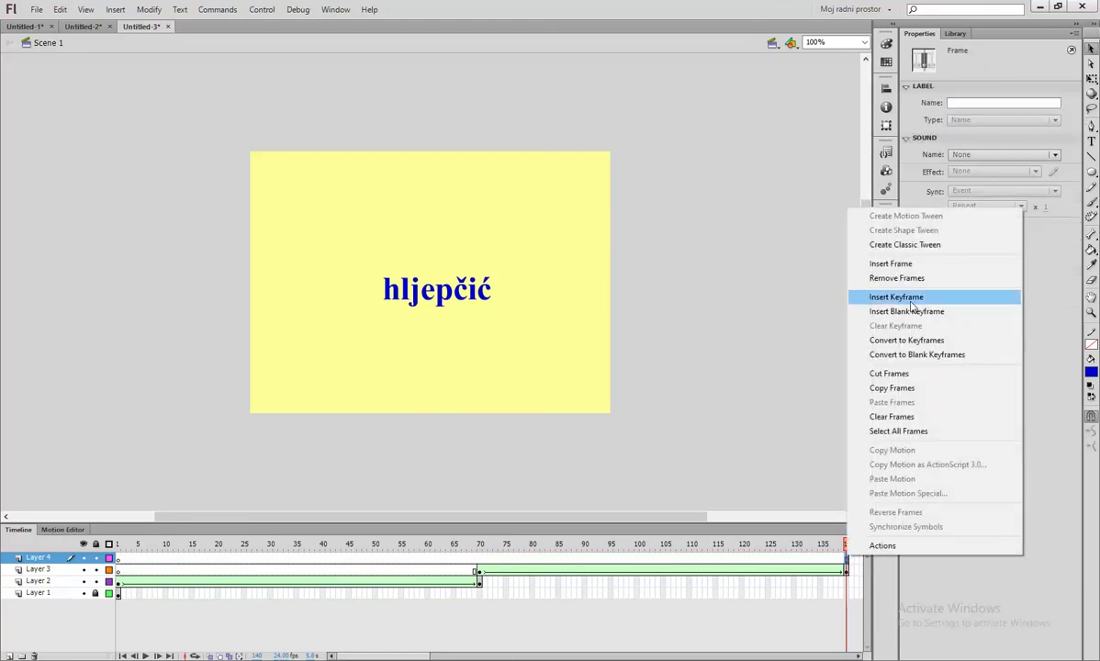
pyautogui.click(854, 286)
pyautogui.moveTo(359, 656); pyautogui.dragTo(458, 619)
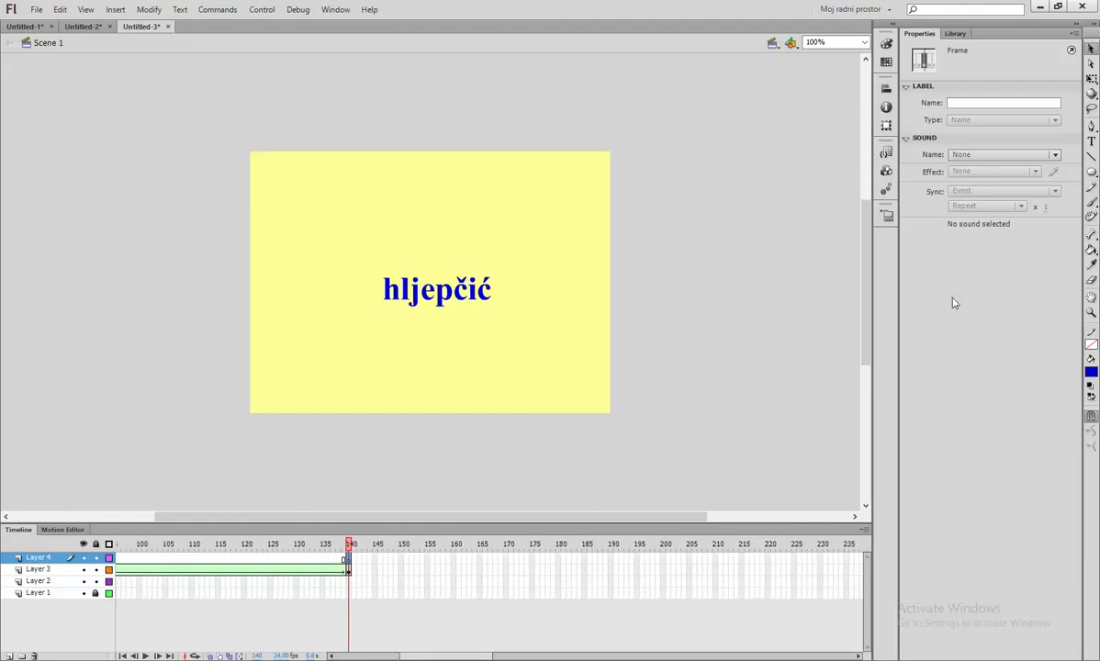
# Step: With the Text tool active, switch to the browser and copy the word "kobac" from the first rule's list
pyautogui.click(1092, 140)
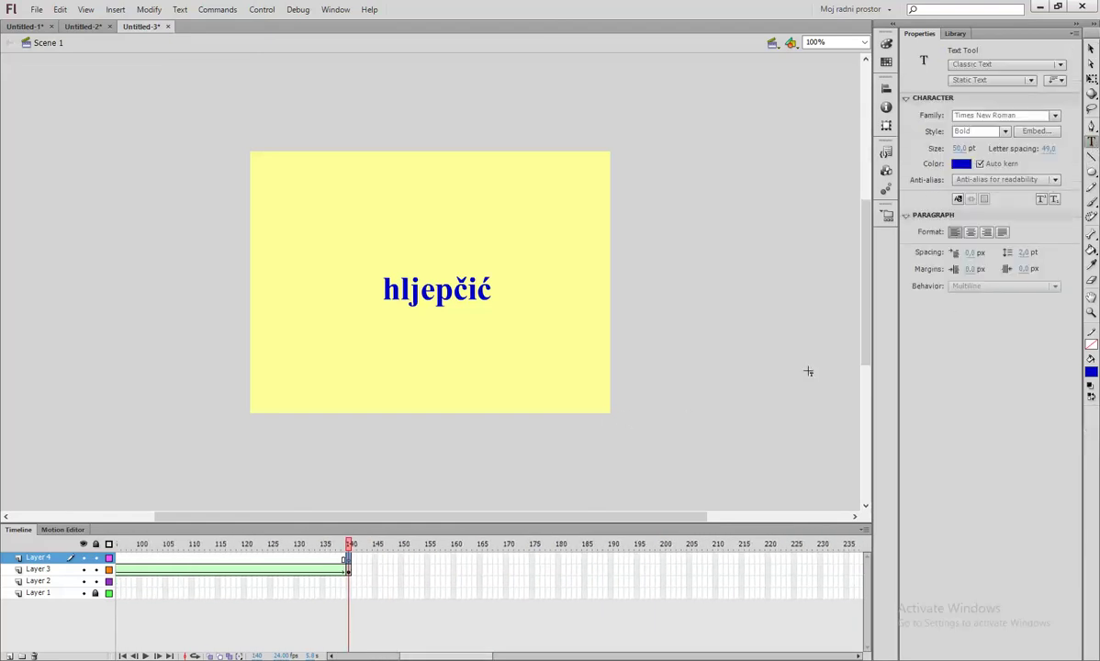
pyautogui.hotkey('alt', 'Tab')
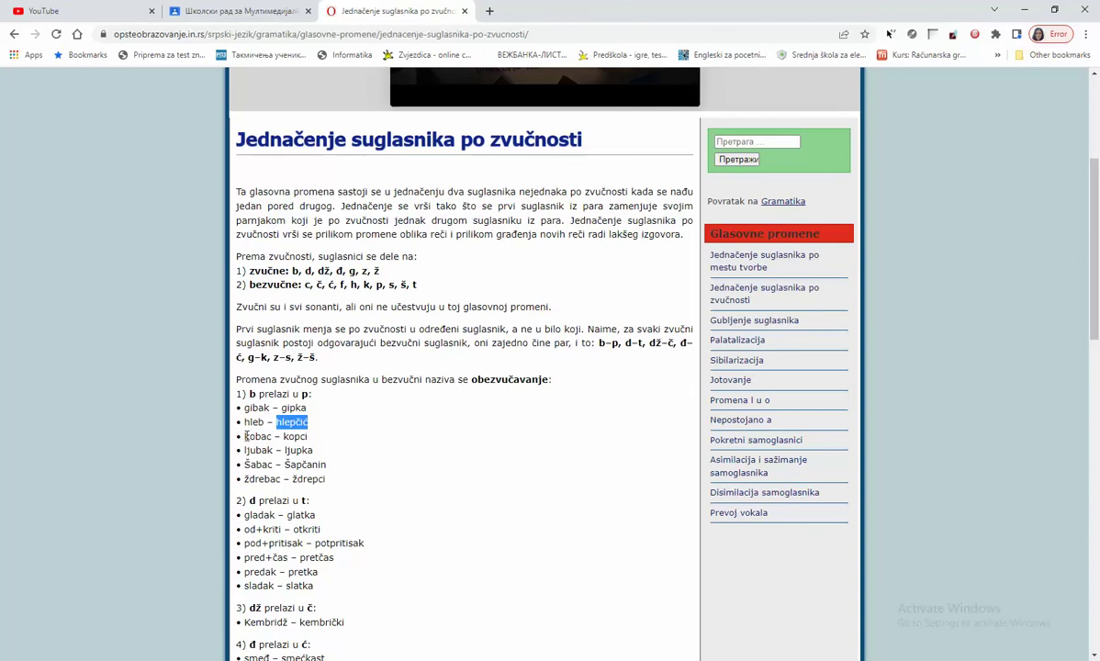
pyautogui.moveTo(244, 437); pyautogui.dragTo(269, 435)
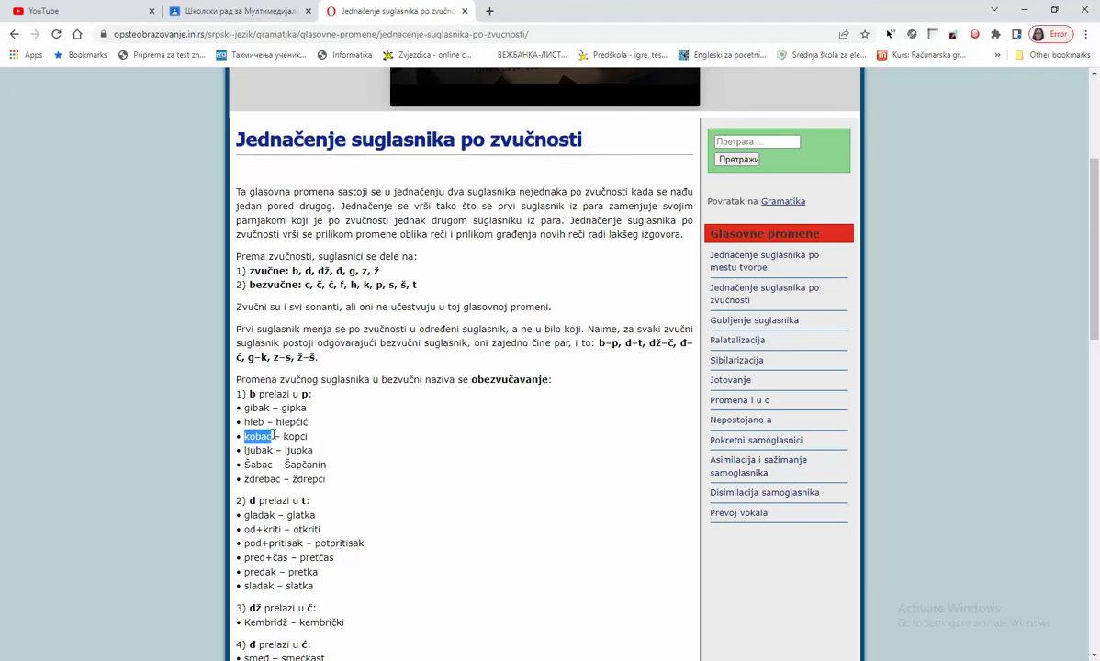
# Step: Switch to Flash and add "kobac" as text on Layer 4 below "hljepčić", at about X 202, Y 253
pyautogui.hotkey('alt', 'Tab')
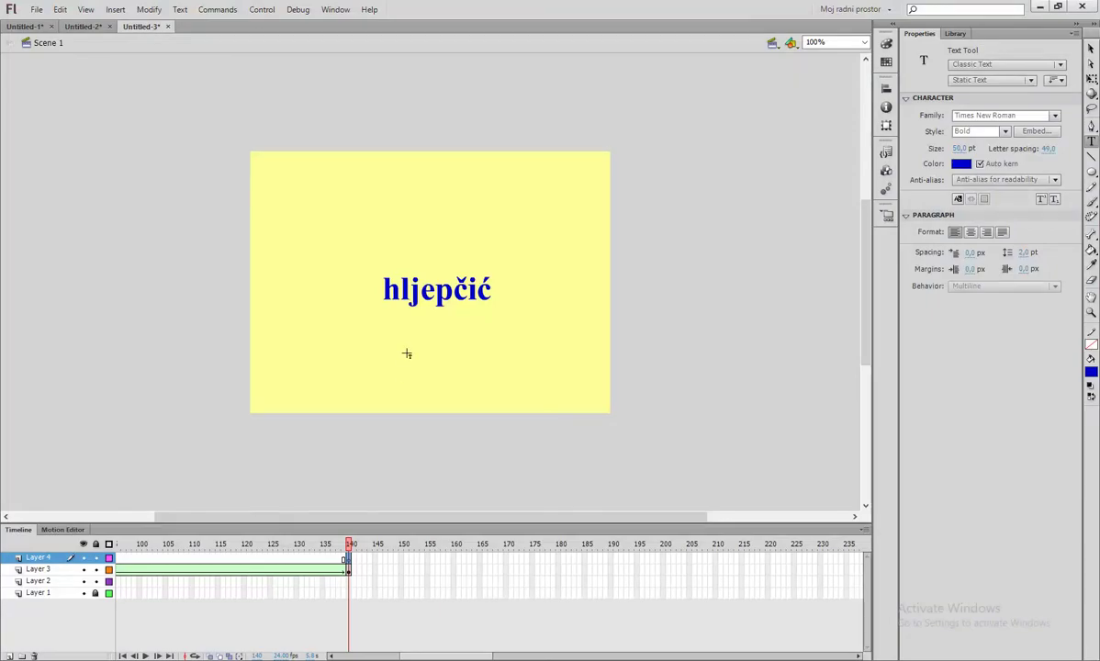
pyautogui.click(384, 322)
pyautogui.write('kobac')
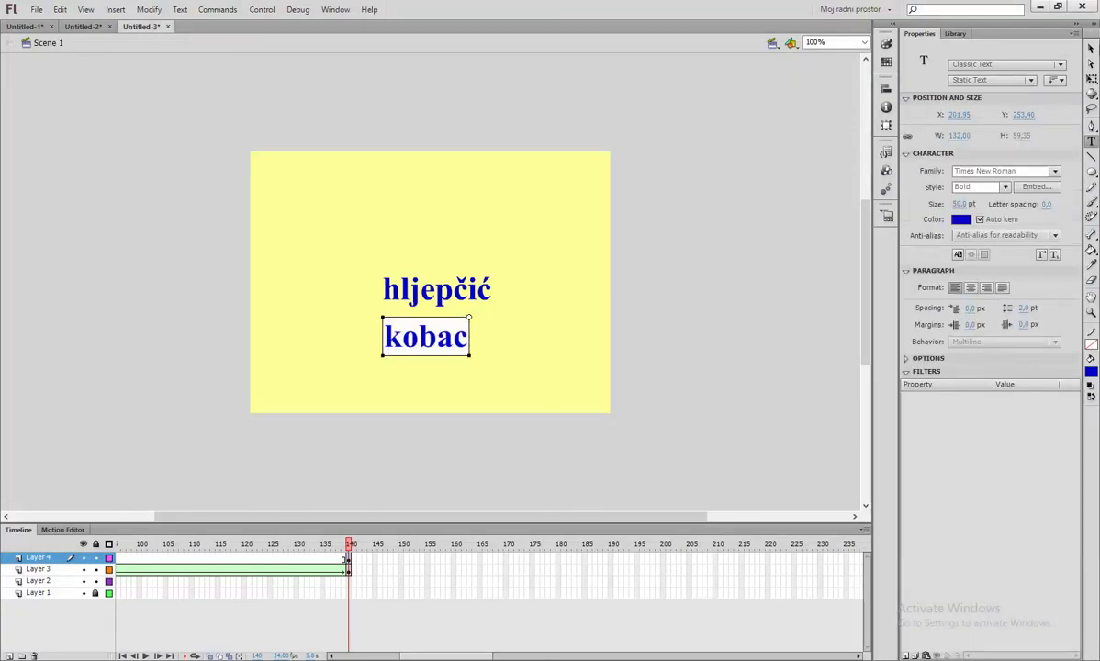
pyautogui.click(1090, 50)
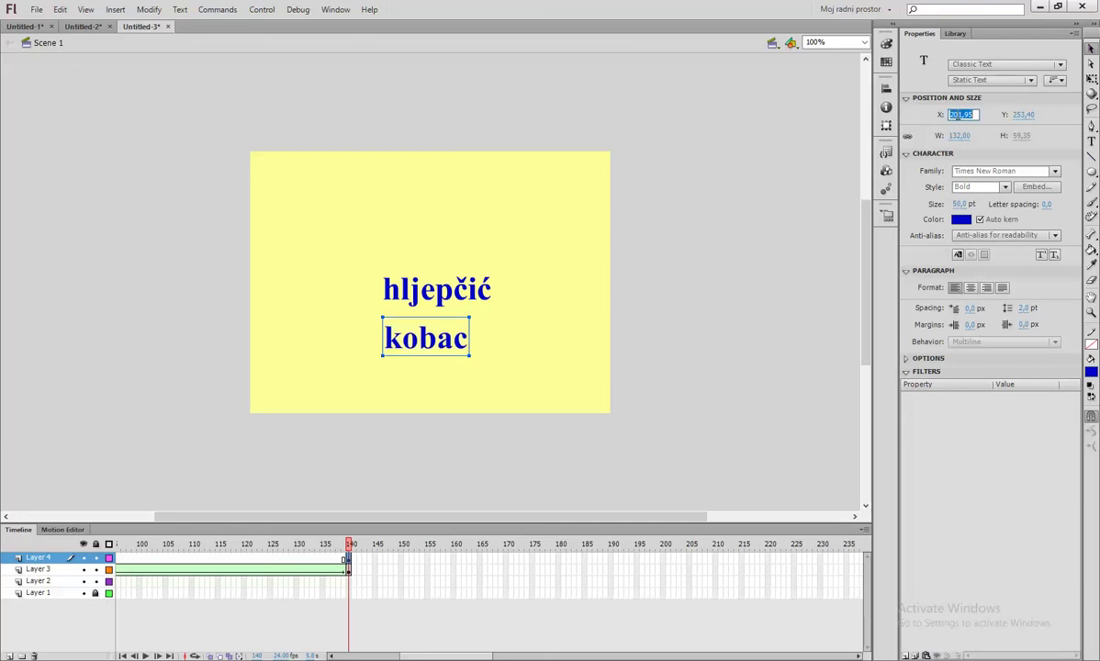
# Step: Position the "kobac" text at X 200, Y 250
pyautogui.click(962, 114)
pyautogui.write('200')
pyautogui.press('Tab')
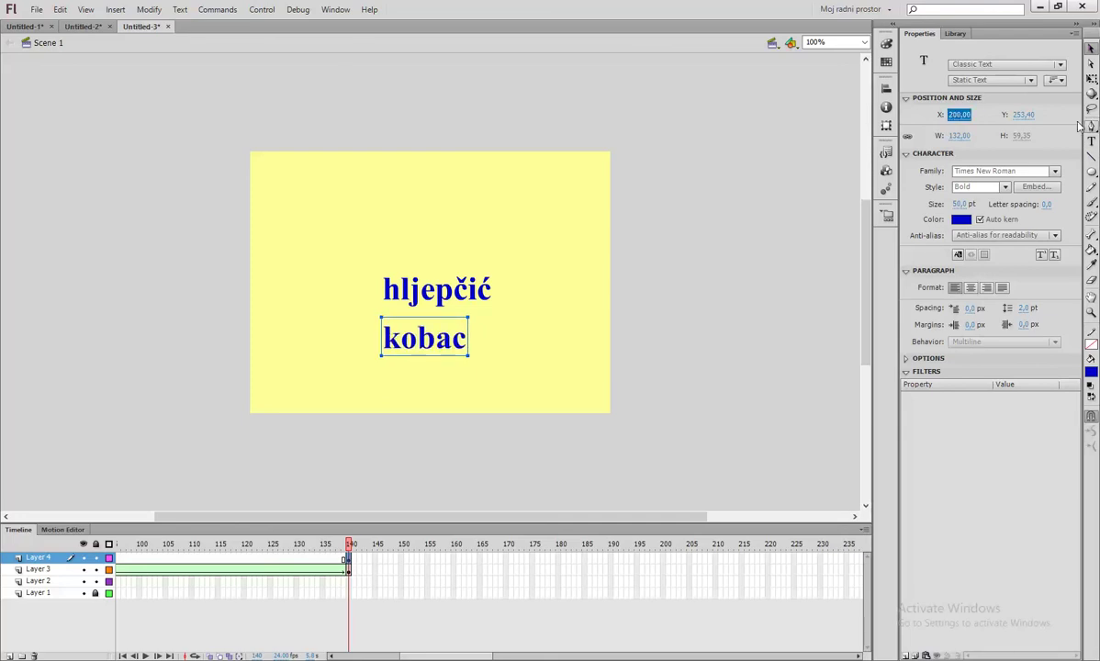
pyautogui.write('150')
pyautogui.press('Return')
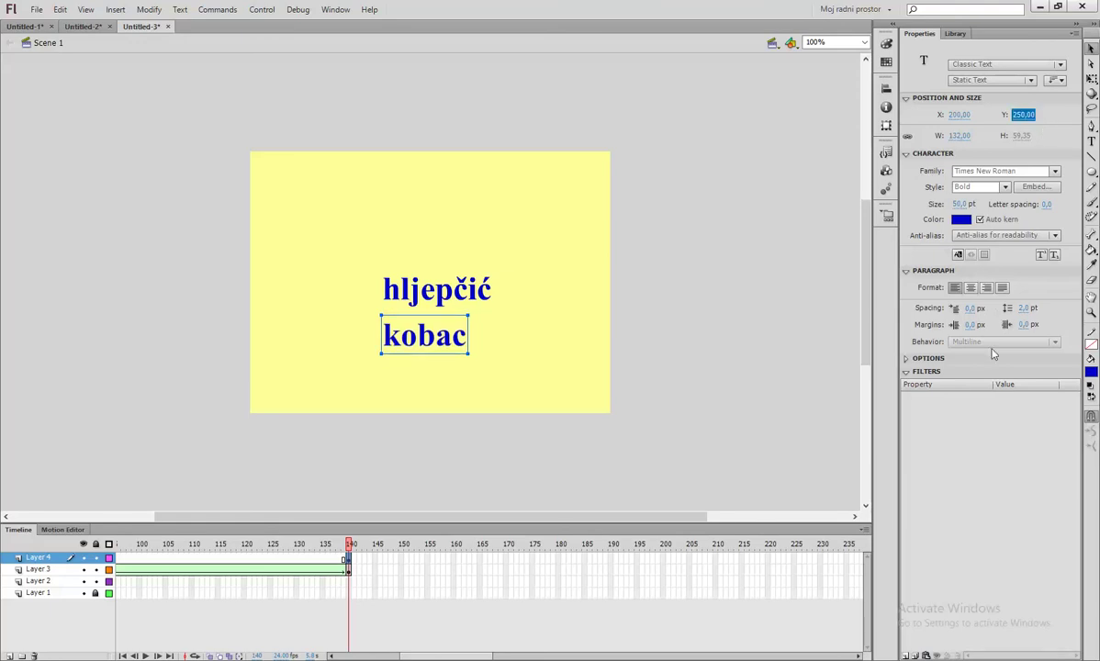
# Step: Break the "kobac" text apart twice so it becomes plain shapes
pyautogui.rightClick(428, 317)
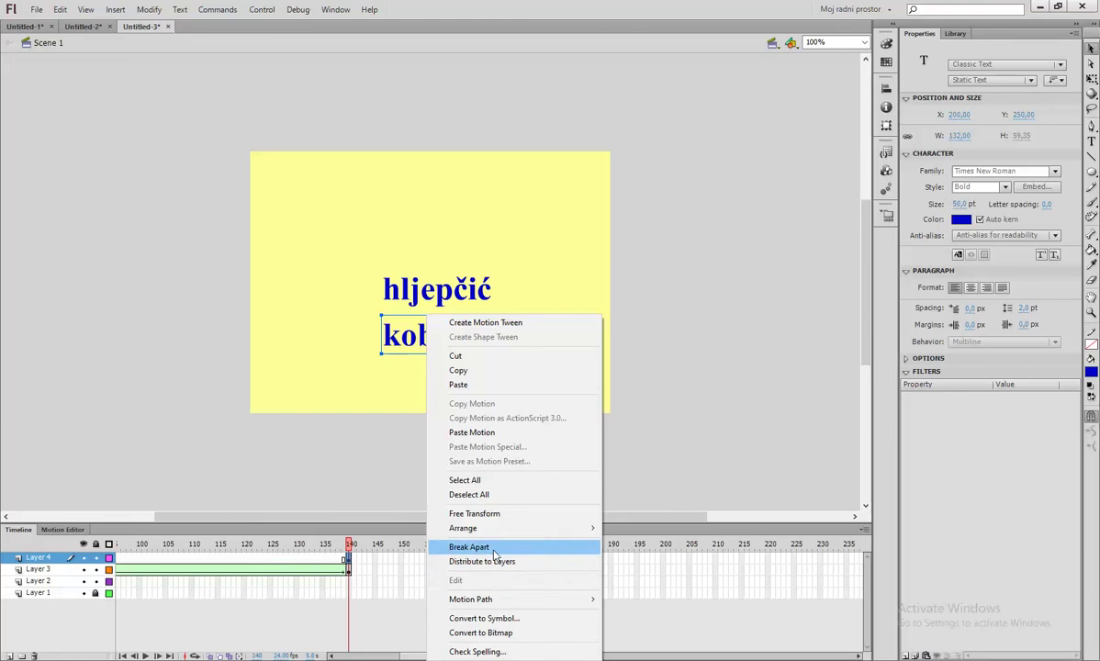
pyautogui.click(468, 546)
pyautogui.rightClick(466, 346)
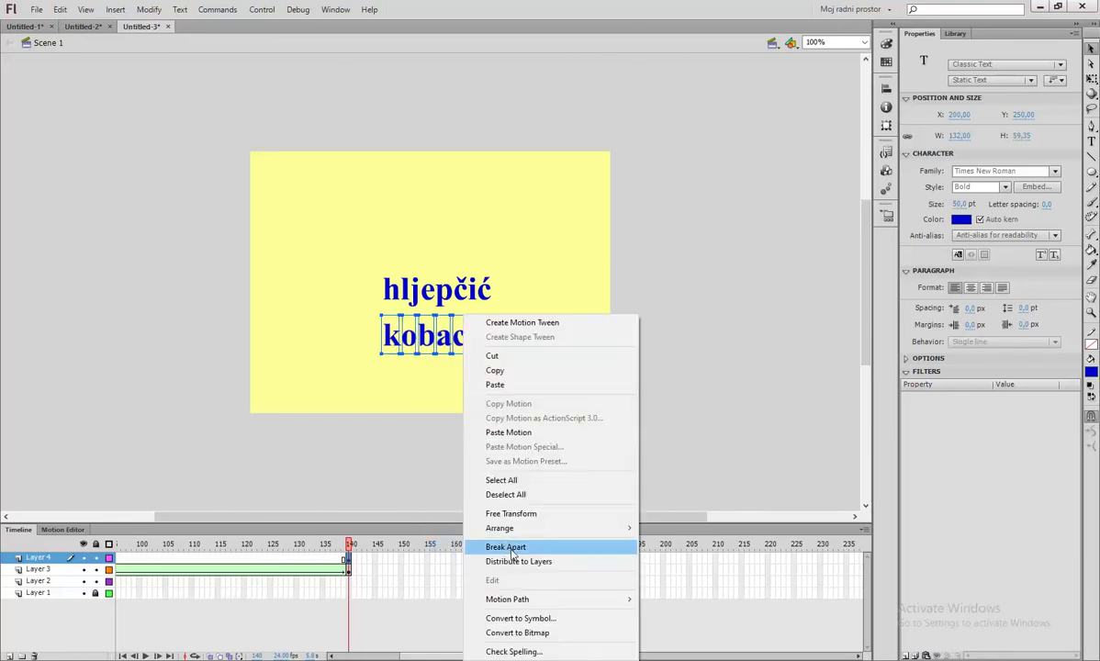
pyautogui.click(506, 547)
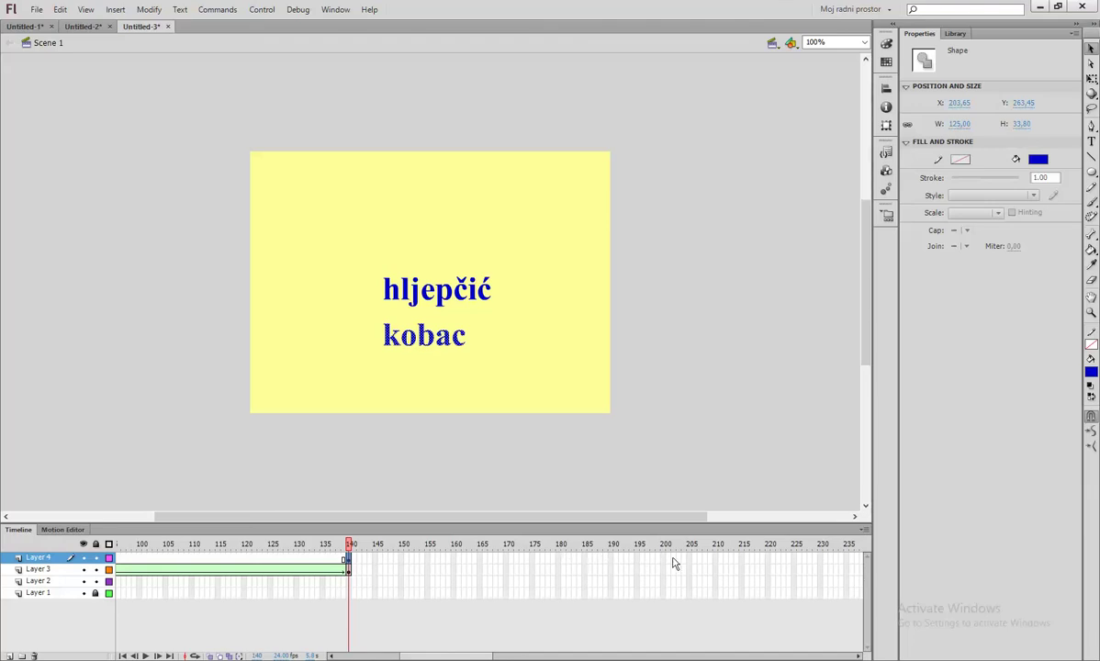
# Step: Insert a blank keyframe at frame 210 of Layer 4 and start a text box at about X 211, Y 259
pyautogui.rightClick(717, 562)
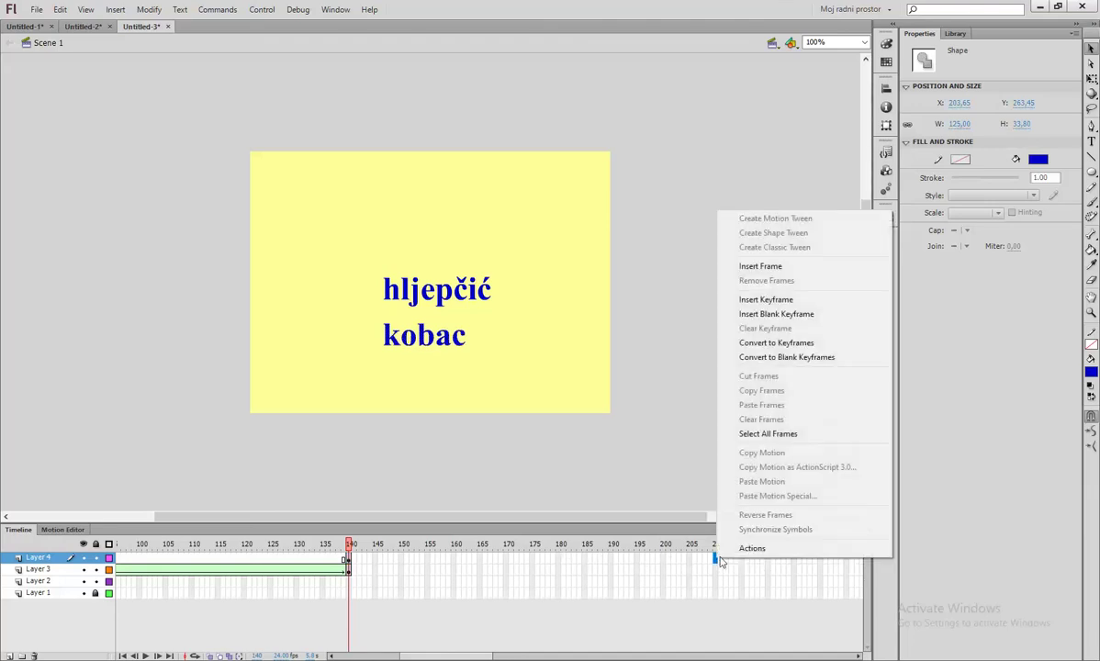
pyautogui.click(776, 314)
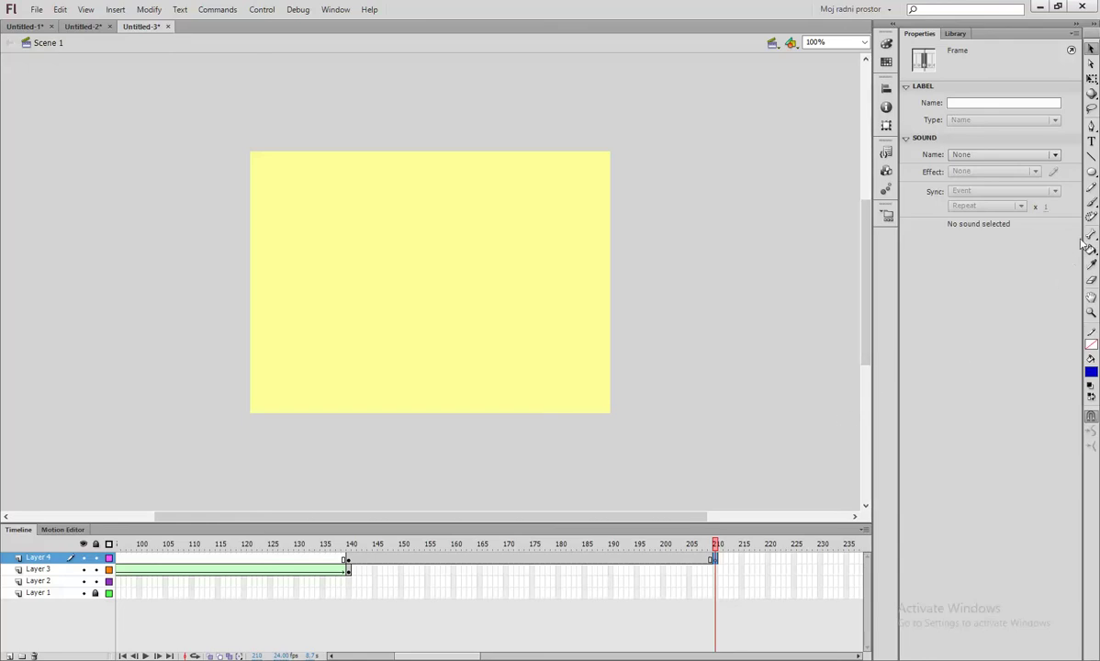
pyautogui.click(1090, 140)
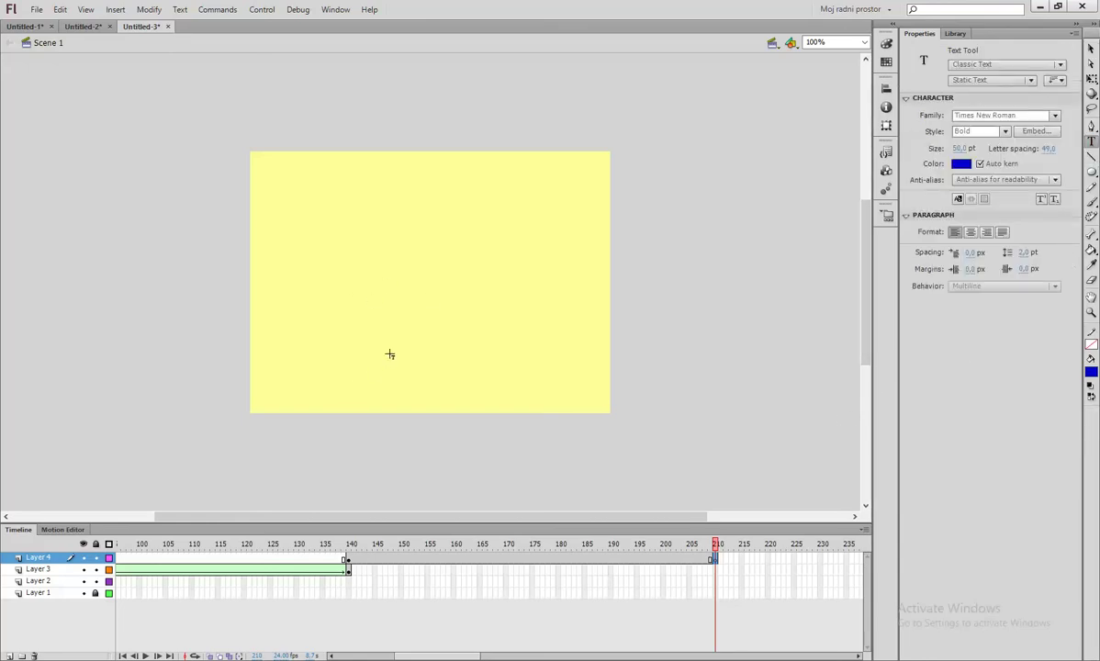
pyautogui.click(390, 323)
# Step: Switch to the browser and copy the word "kopci" from the "b prelazi u p" list
pyautogui.hotkey('alt', 'Tab')
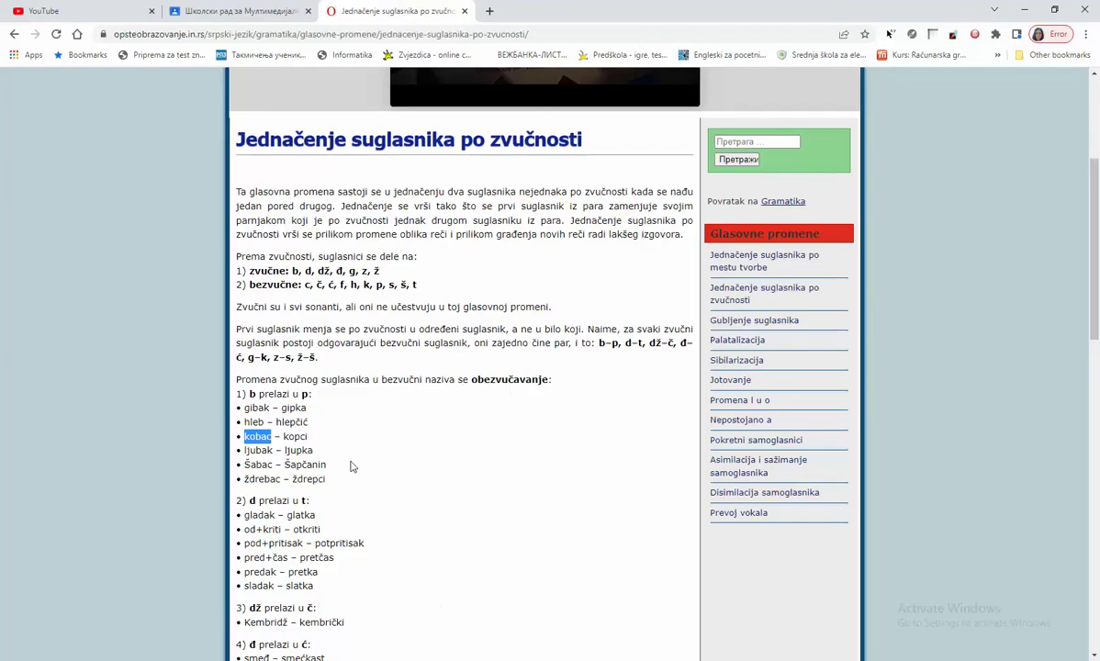
pyautogui.moveTo(285, 436); pyautogui.dragTo(311, 439)
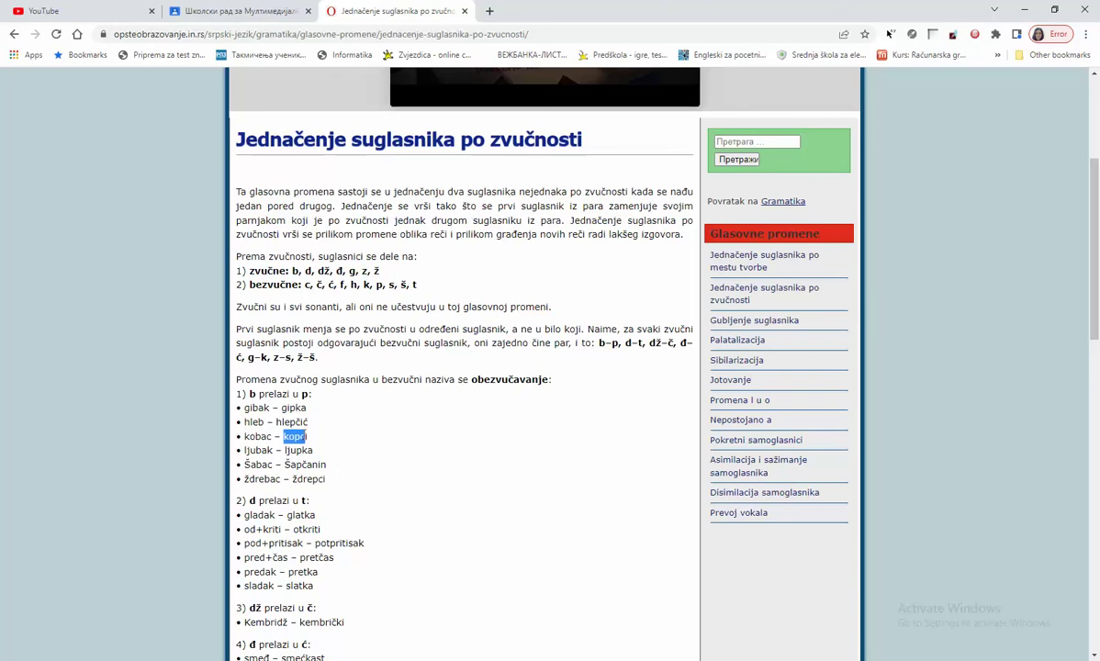
pyautogui.rightClick(279, 410)
pyautogui.click(296, 437)
pyautogui.moveTo(285, 437); pyautogui.dragTo(317, 442)
# Step: Switch to Flash, paste "kopci" into the empty text box and finish text editing
pyautogui.hotkey('alt', 'Tab')
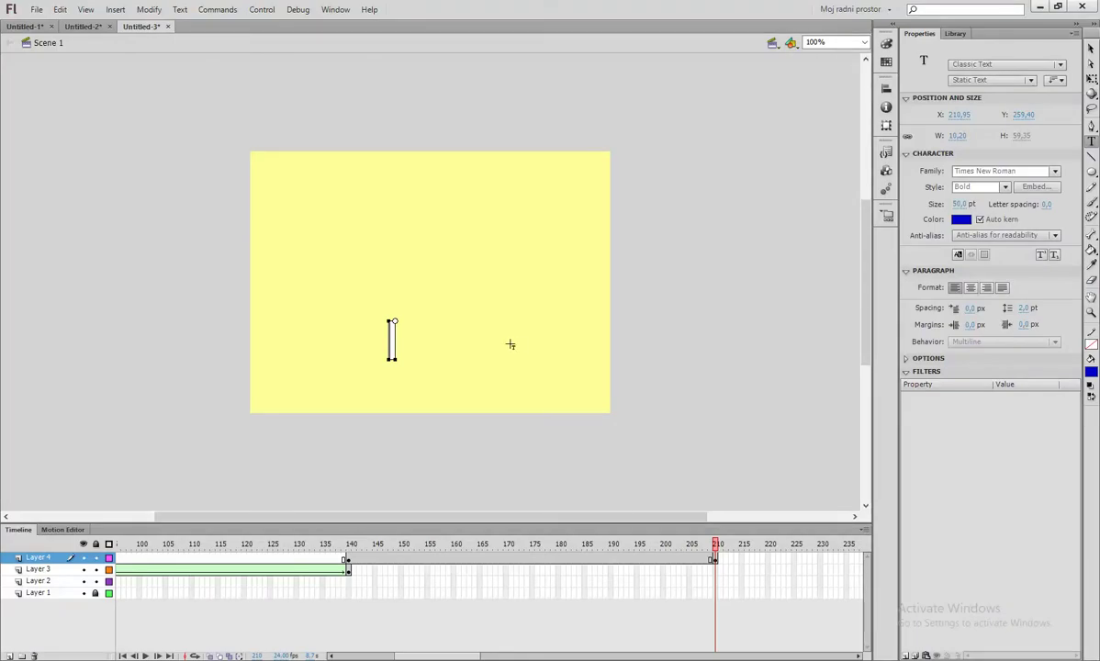
pyautogui.hotkey('ctrl', 'v')
pyautogui.click(1090, 50)
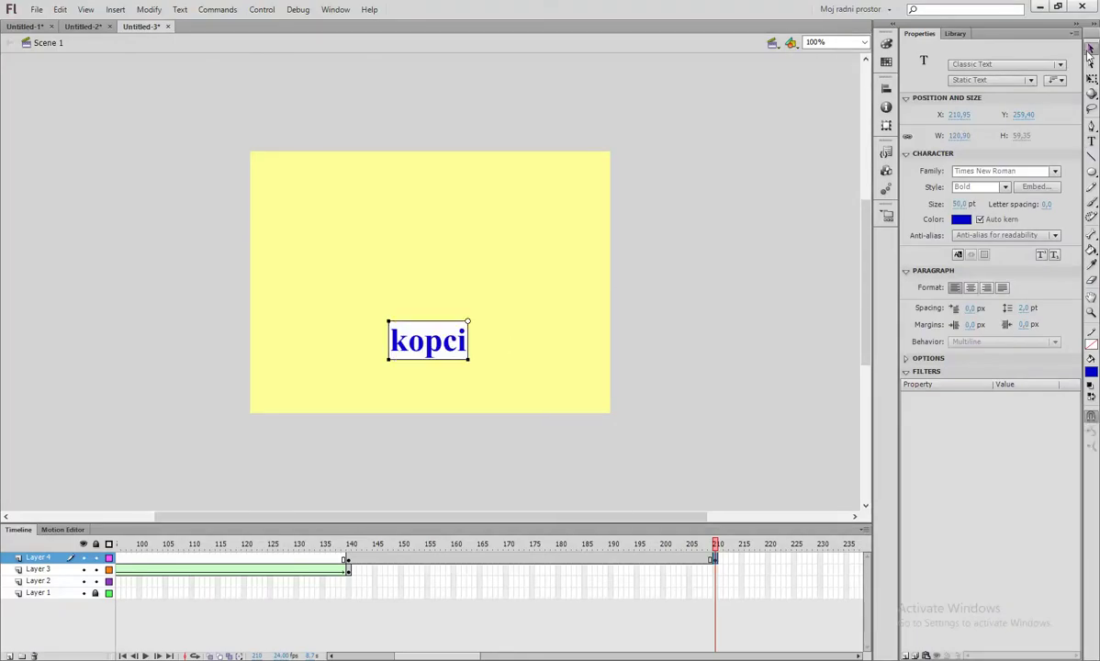
# Step: Position the "kopci" text at X 200, Y 250
pyautogui.click(959, 114)
pyautogui.write('200')
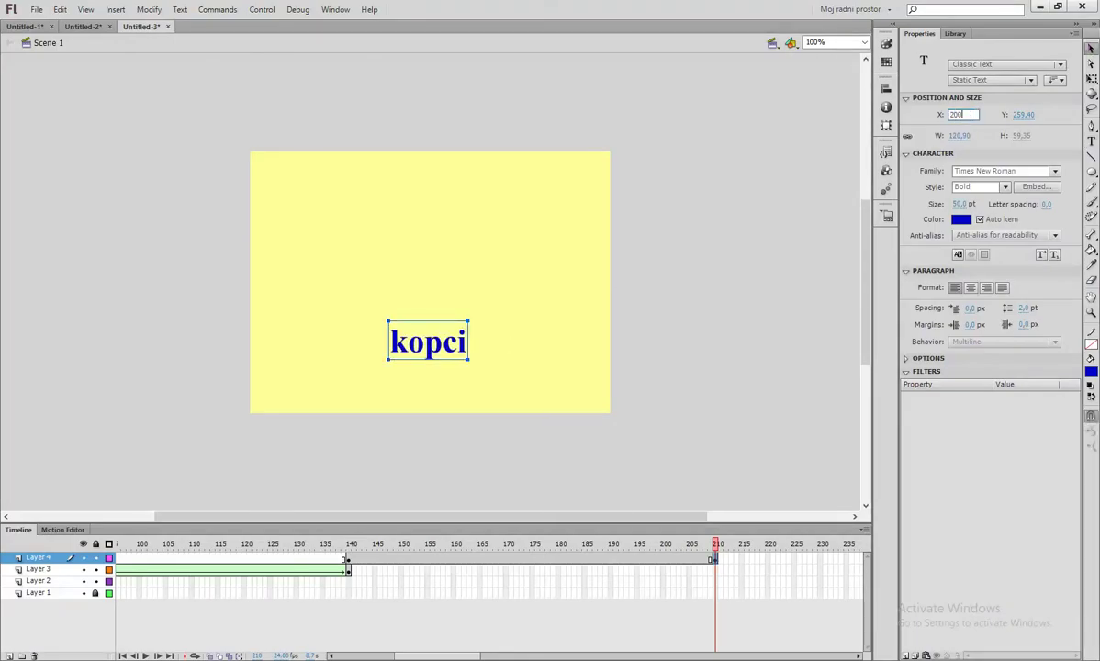
pyautogui.press('Return')
pyautogui.click(1021, 115)
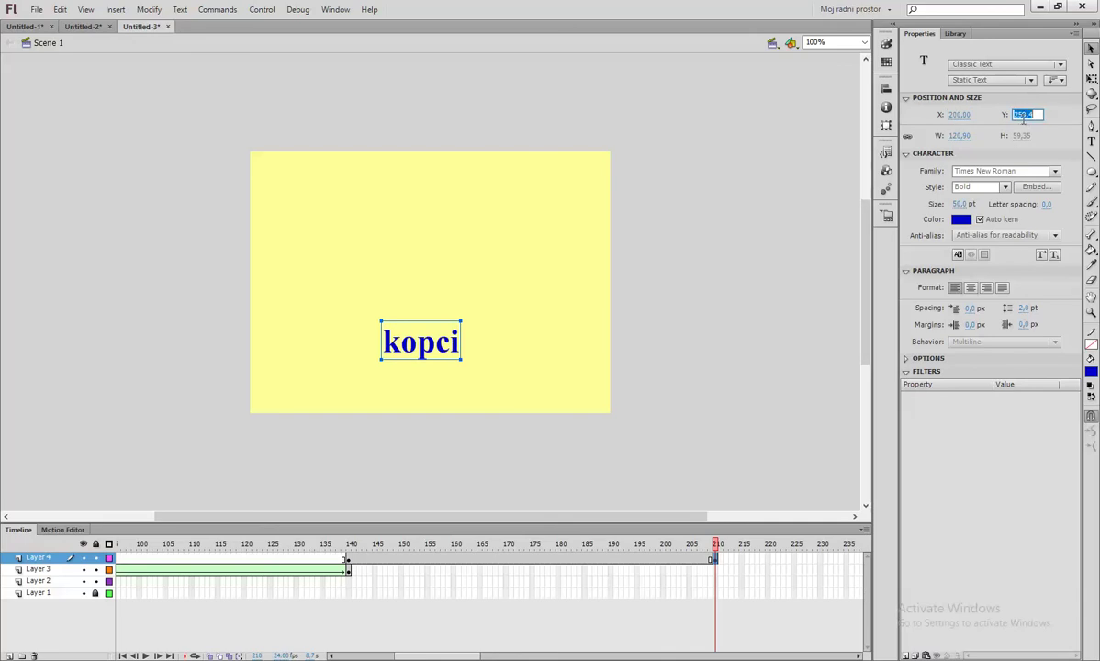
pyautogui.write('250')
pyautogui.press('Return')
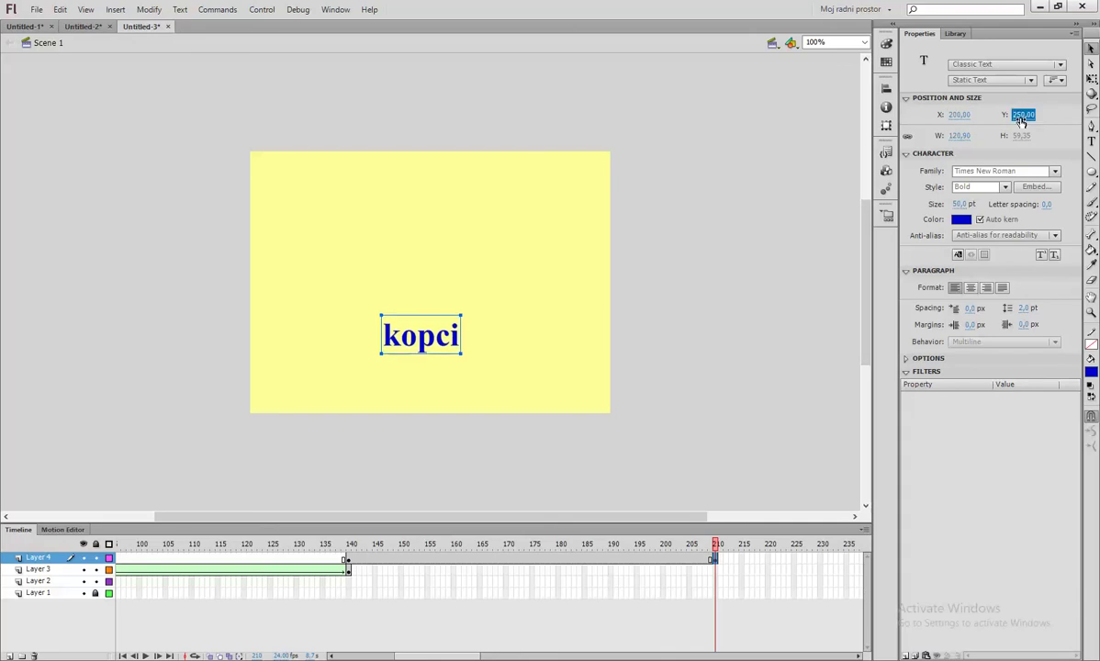
# Step: Break the "kopci" text apart twice so it becomes plain shapes
pyautogui.rightClick(458, 339)
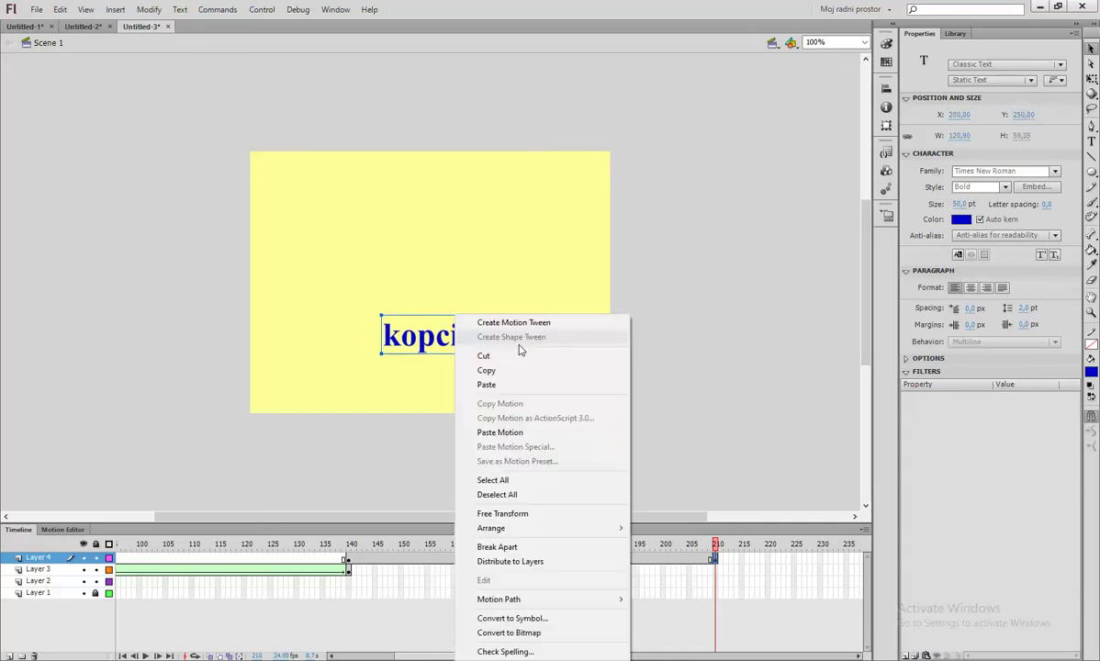
pyautogui.click(550, 549)
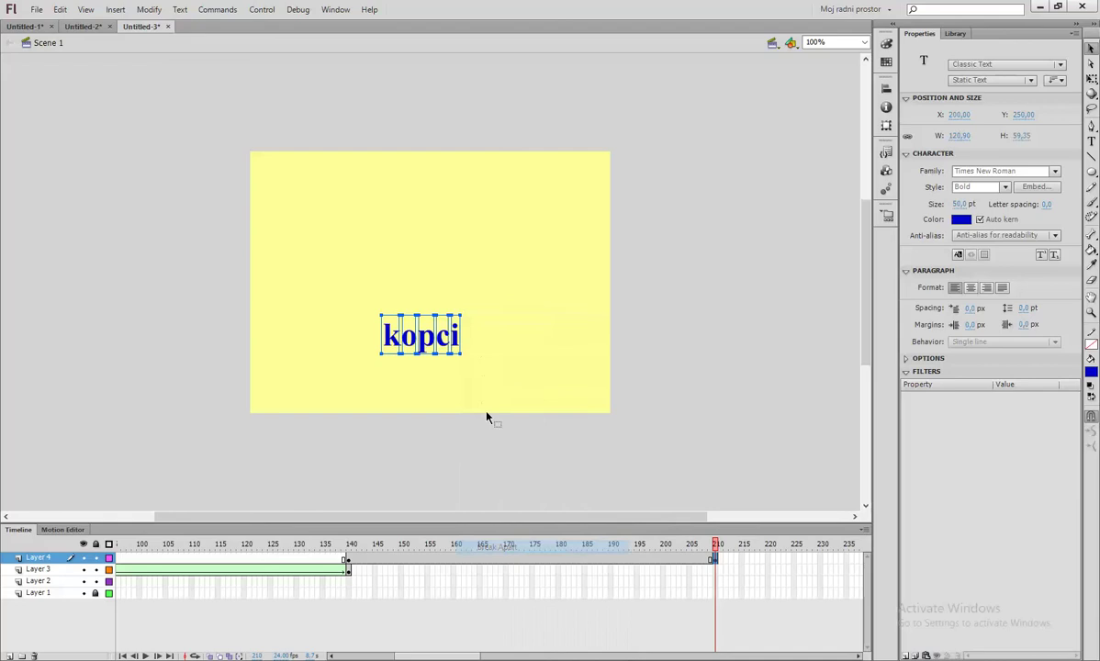
pyautogui.rightClick(454, 317)
pyautogui.click(518, 547)
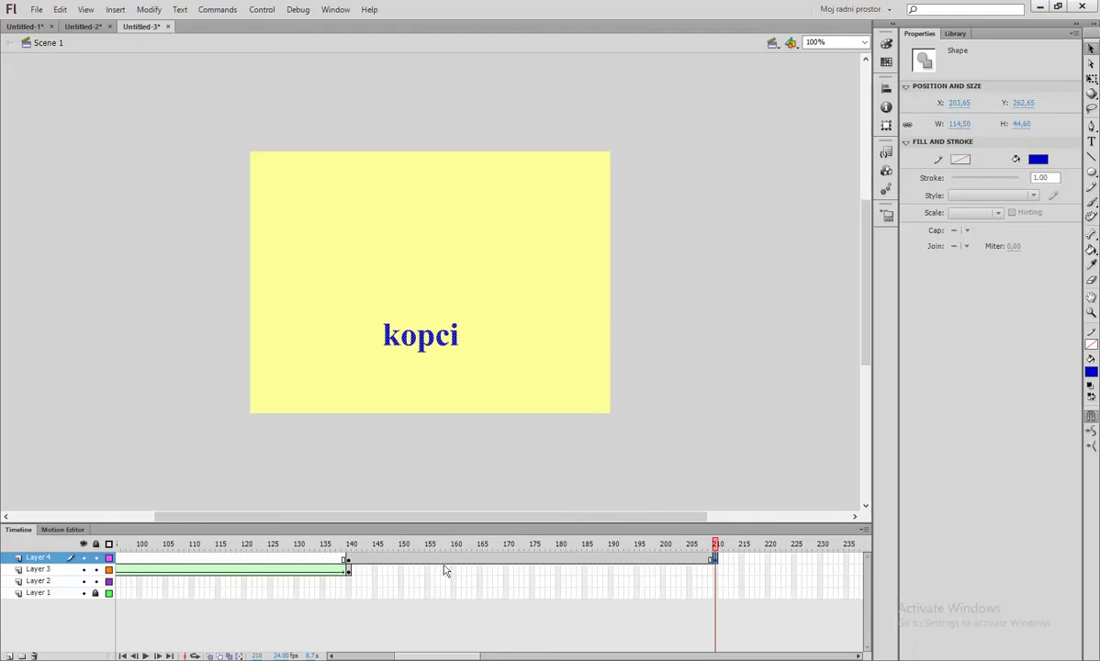
# Step: Create a shape tween between frames 140 and 210 of Layer 4 and scrub through the timeline to preview it
pyautogui.rightClick(484, 563)
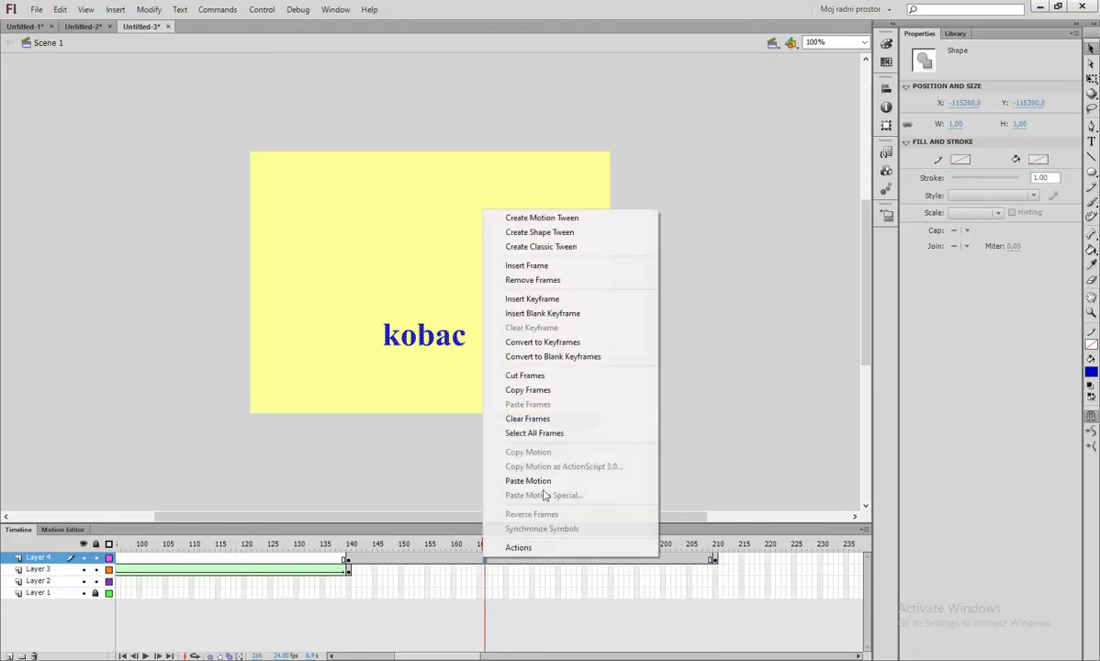
pyautogui.click(596, 233)
pyautogui.moveTo(483, 543); pyautogui.dragTo(119, 544)
pyautogui.moveTo(301, 545); pyautogui.dragTo(824, 554)
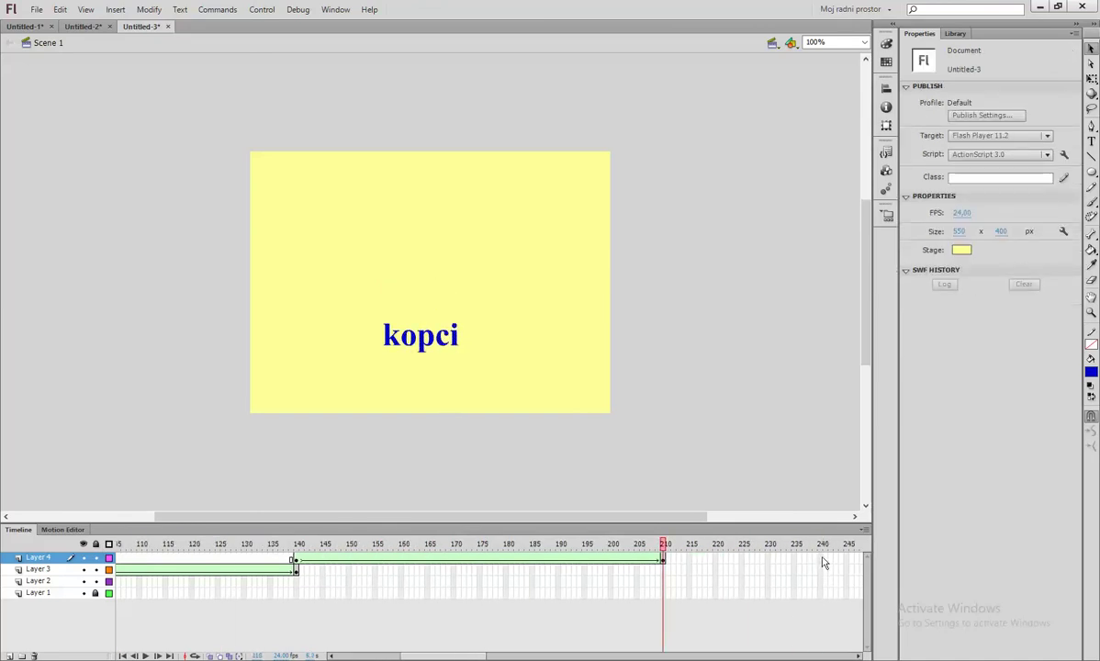
# Step: Extend Layers 4, 3, 2 and 1 to frame 240 by inserting a frame on each
pyautogui.rightClick(821, 559)
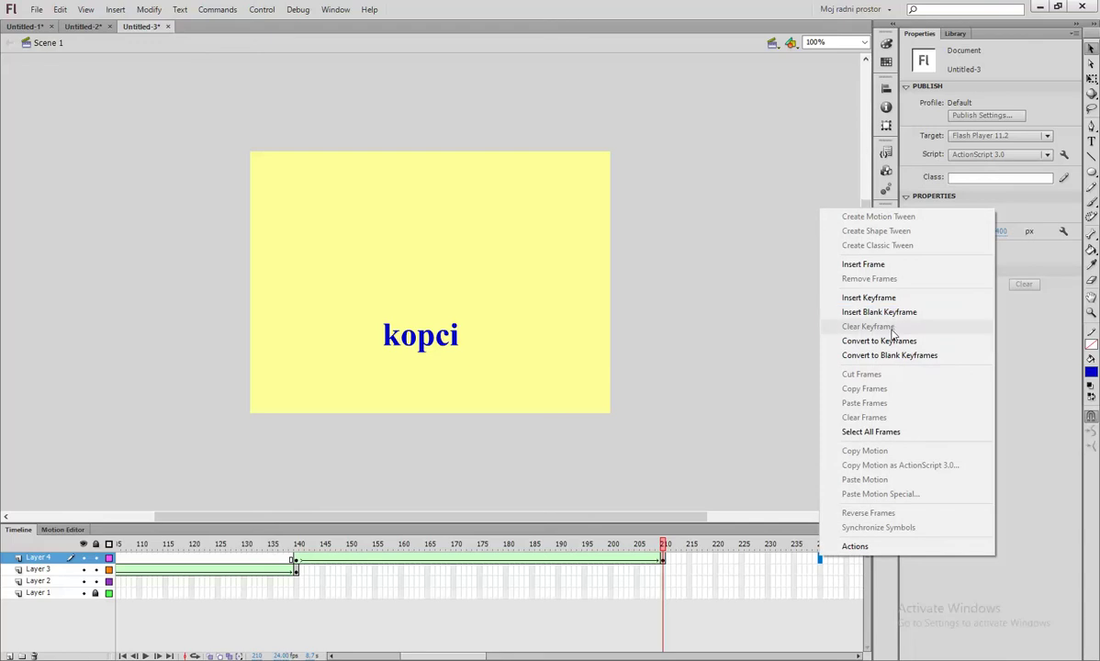
pyautogui.click(835, 264)
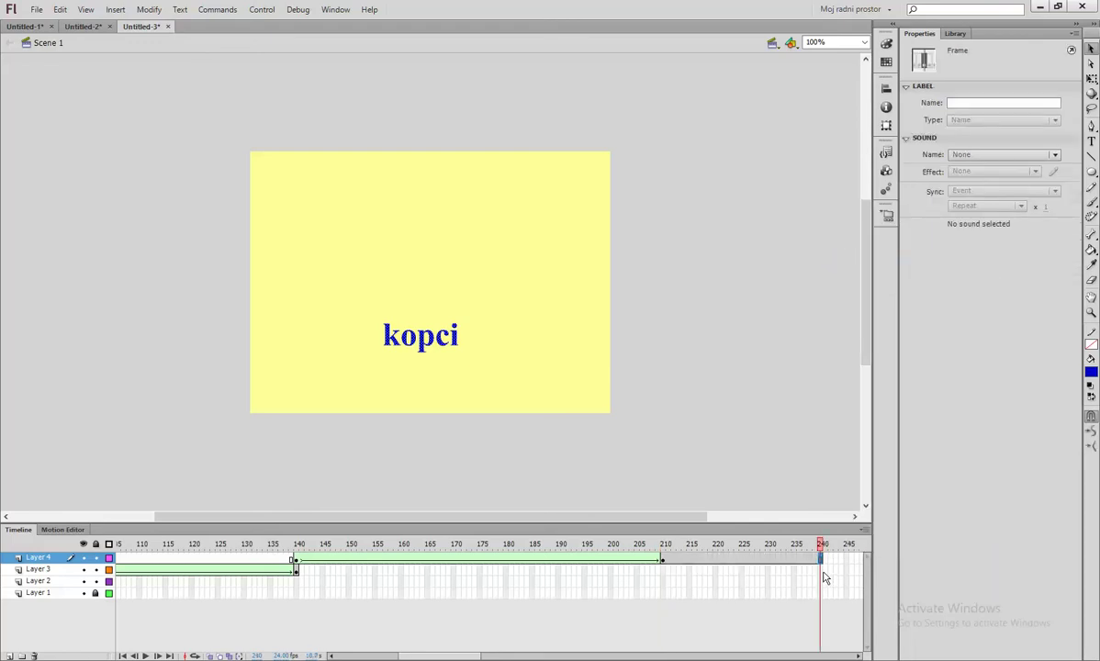
pyautogui.rightClick(820, 569)
pyautogui.click(877, 281)
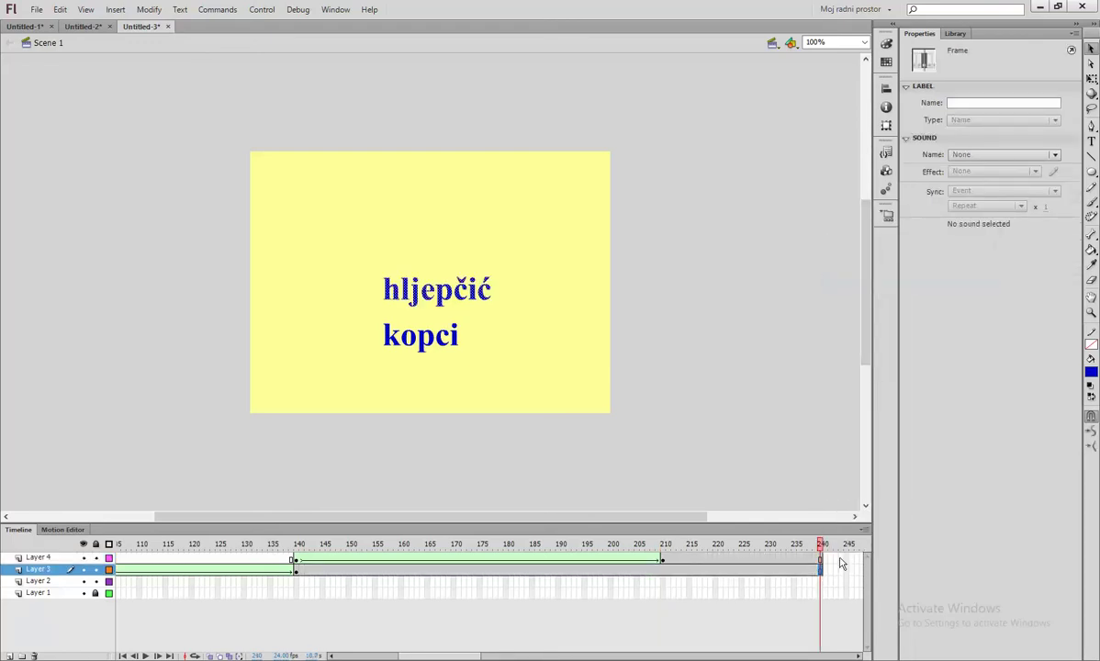
pyautogui.rightClick(821, 582)
pyautogui.click(831, 287)
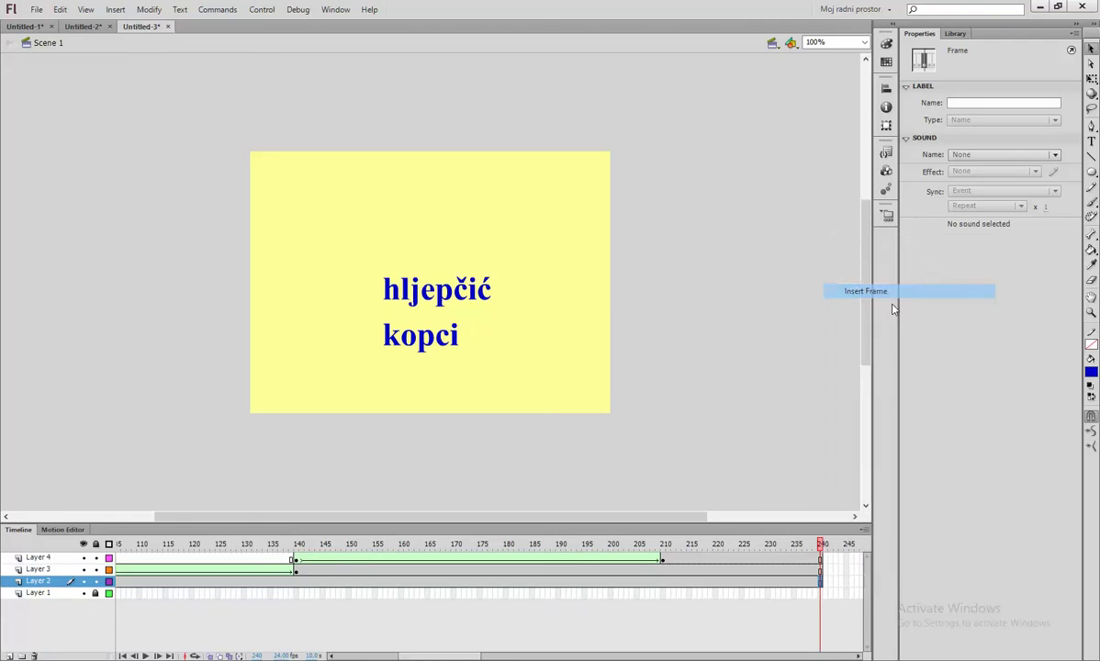
pyautogui.rightClick(823, 593)
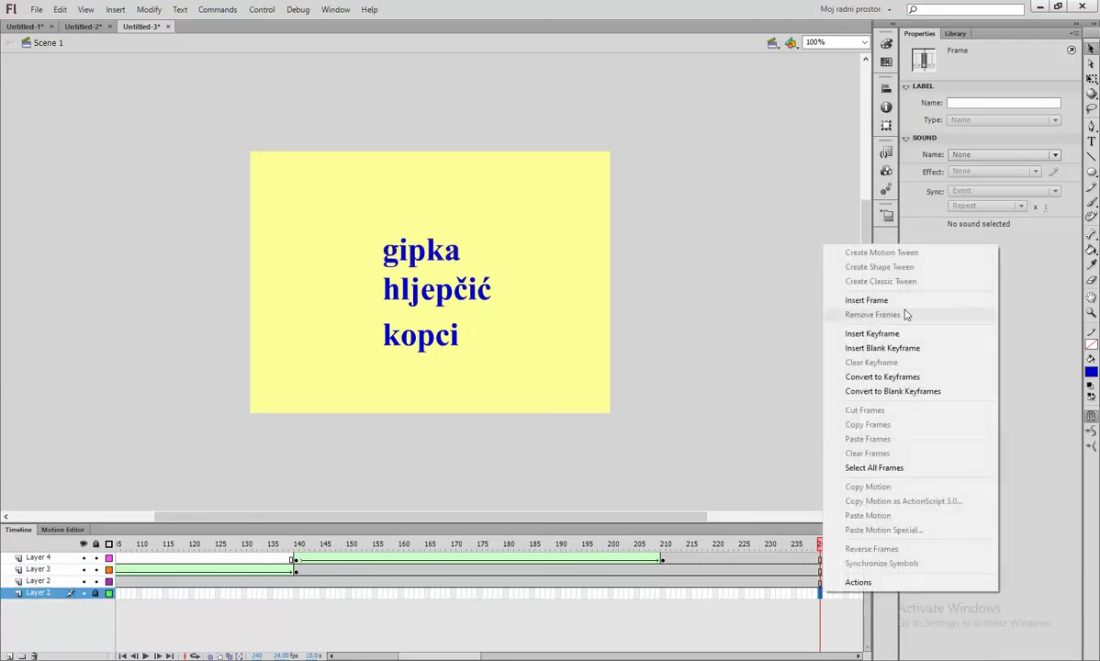
pyautogui.click(835, 283)
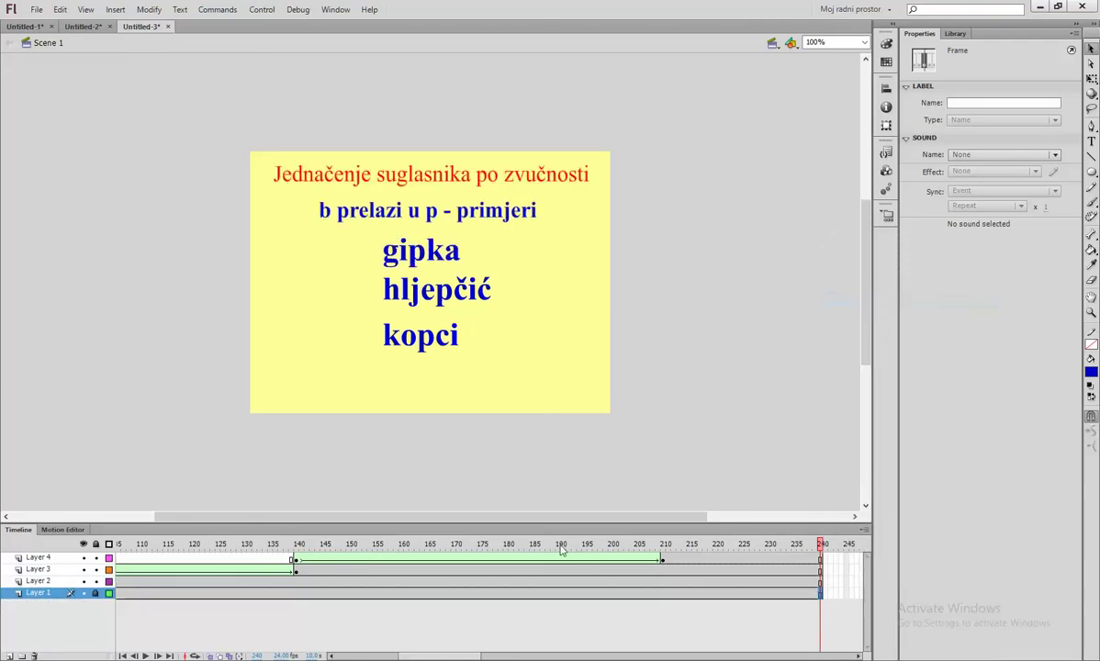
# Step: Add a new layer above Layer 4 and set the Text tool's font size to 20 pt
pyautogui.click(37, 558)
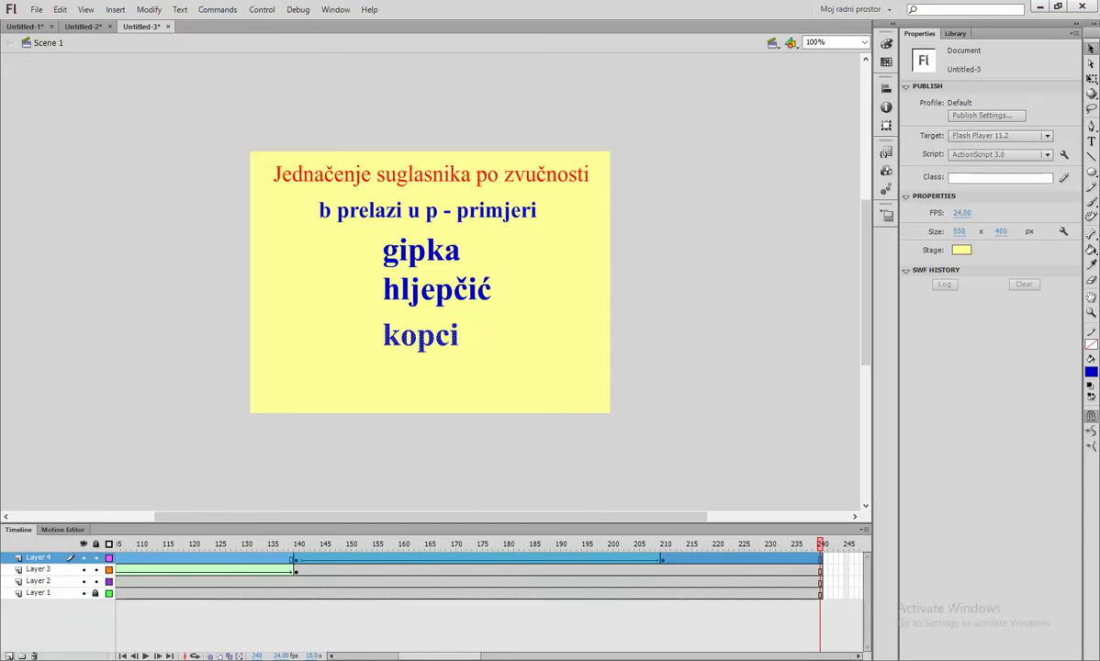
pyautogui.click(8, 655)
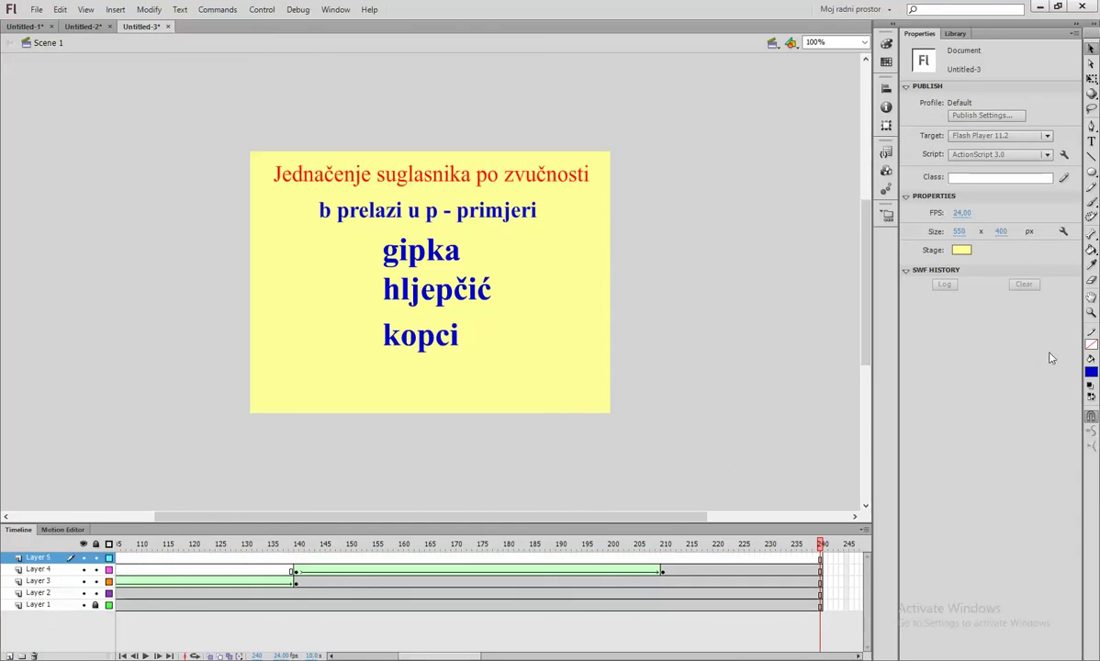
pyautogui.press('t')
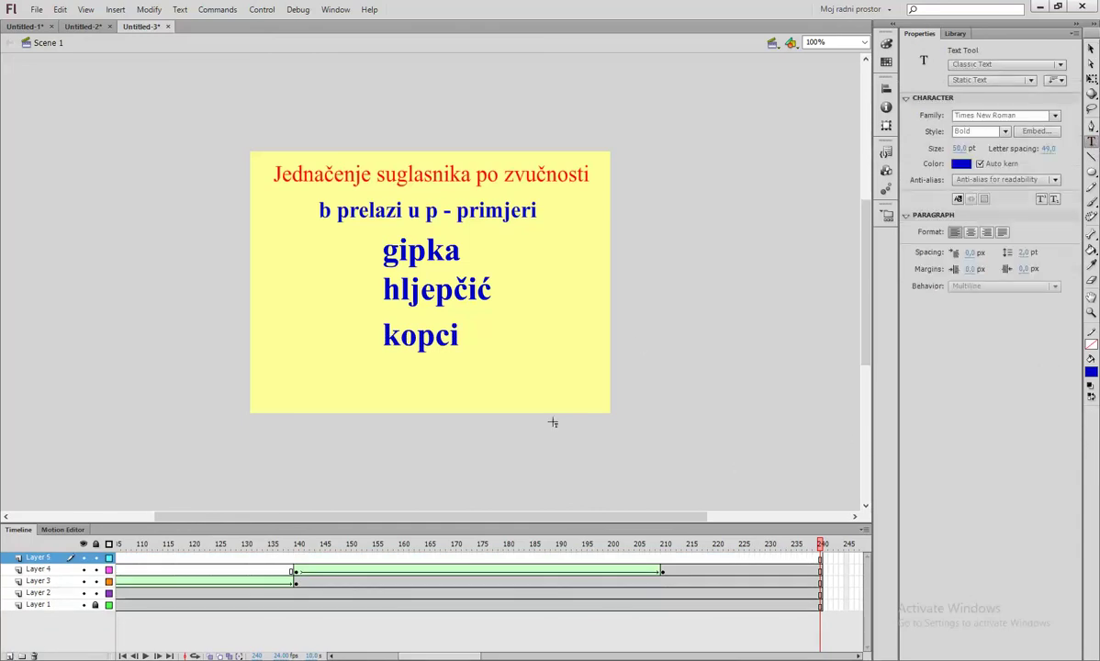
pyautogui.click(960, 148)
pyautogui.write('20')
pyautogui.press('Return')
# Step: Add the text "Potpis" on Layer 5 in the stage's bottom-right corner, at about X 461, Y 363
pyautogui.click(554, 402)
pyautogui.write('Po')
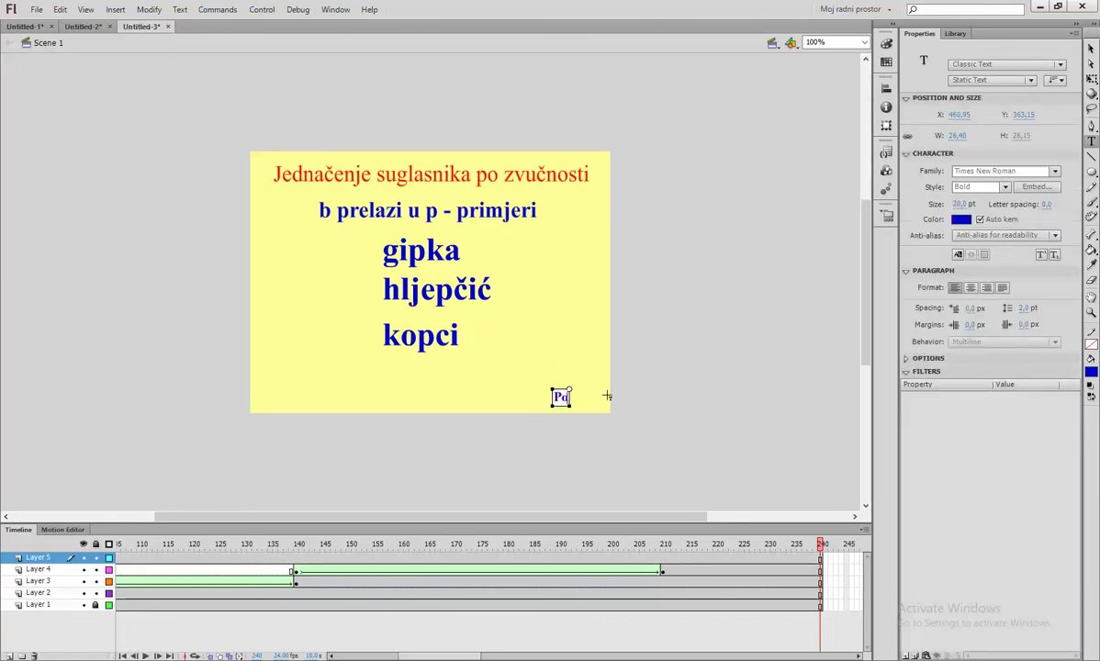
pyautogui.write('tpiv')
pyautogui.press('BackSpace')
pyautogui.write('c')
# Step: Export the movie to the Desktop as Untitled-3.swf and test the animation
pyautogui.click(37, 11)
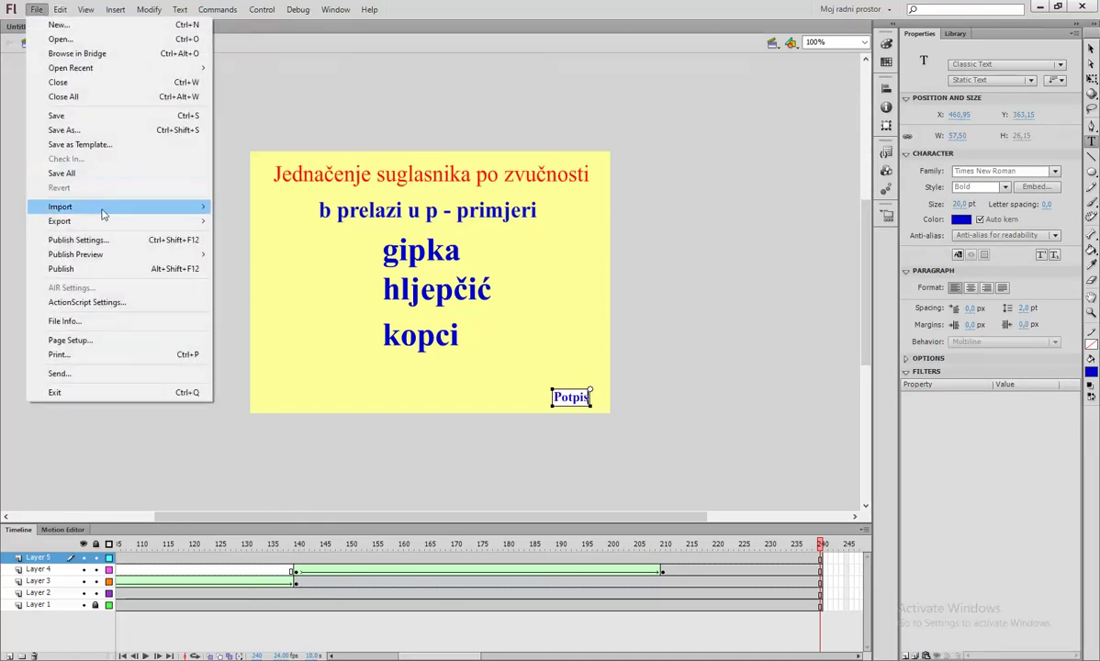
pyautogui.moveTo(103, 221)
pyautogui.click(243, 250)
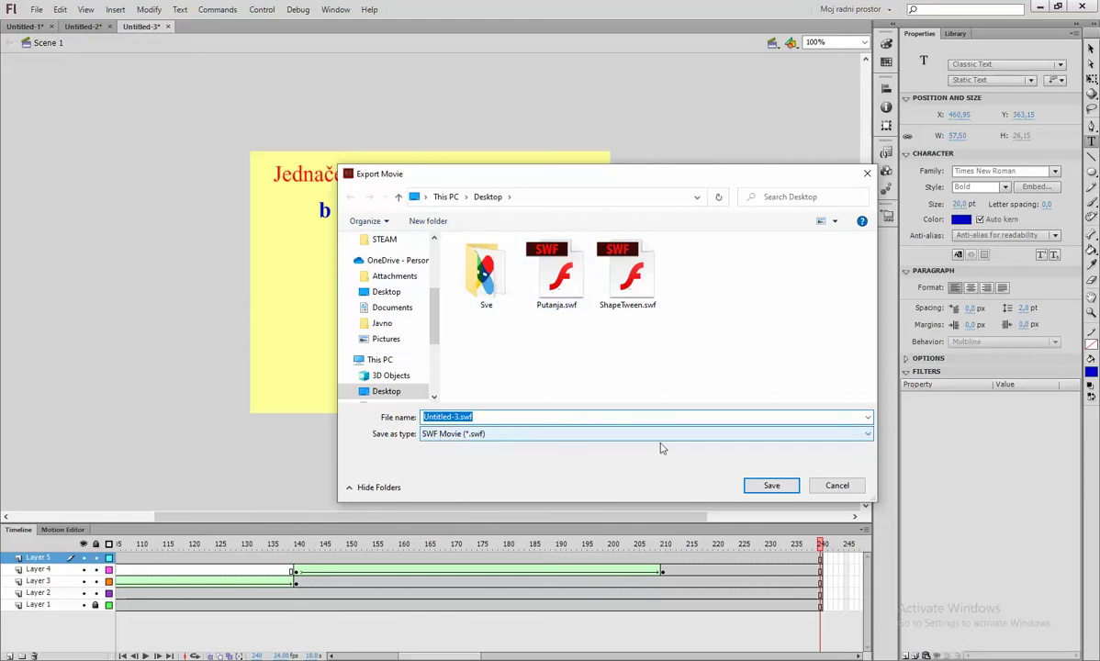
pyautogui.click(769, 484)
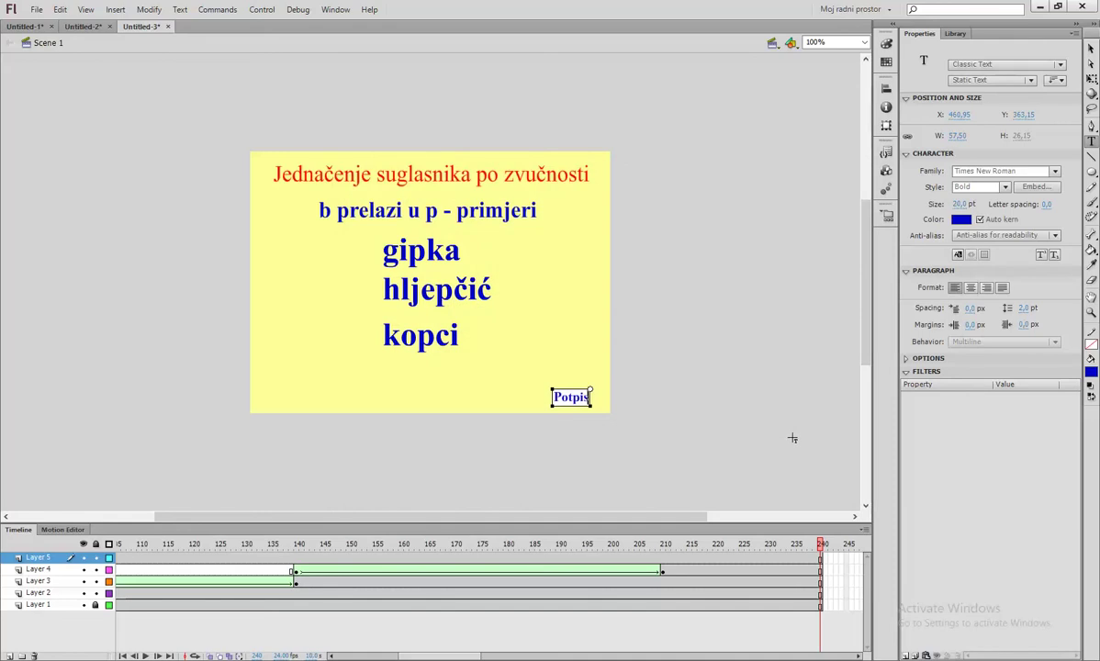
pyautogui.hotkey('ctrl', 'Return')
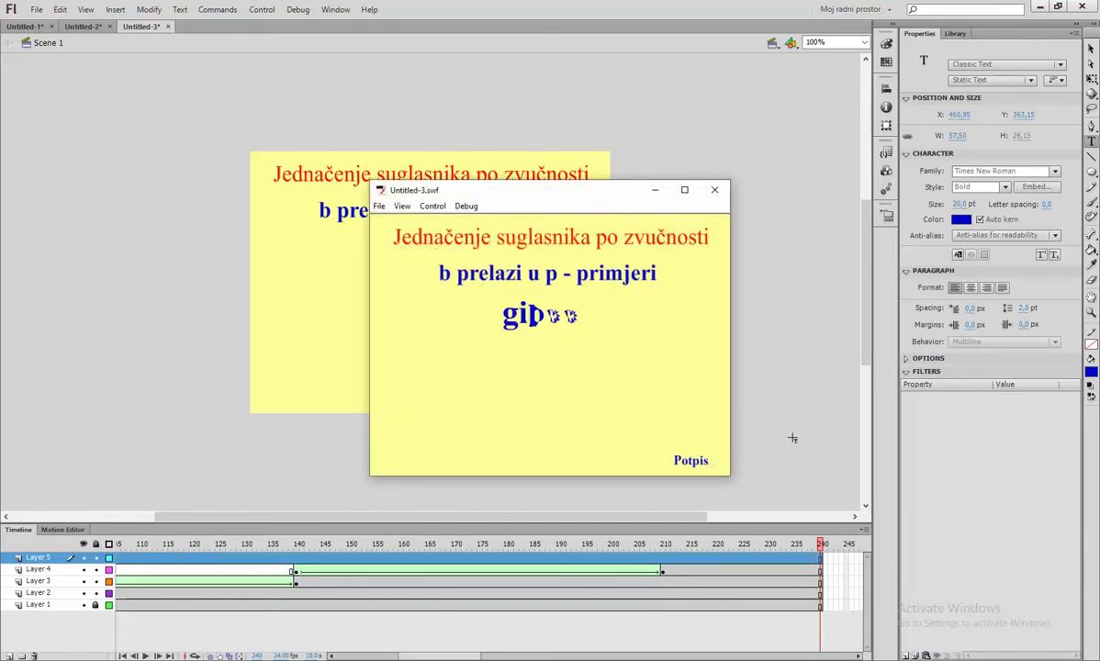